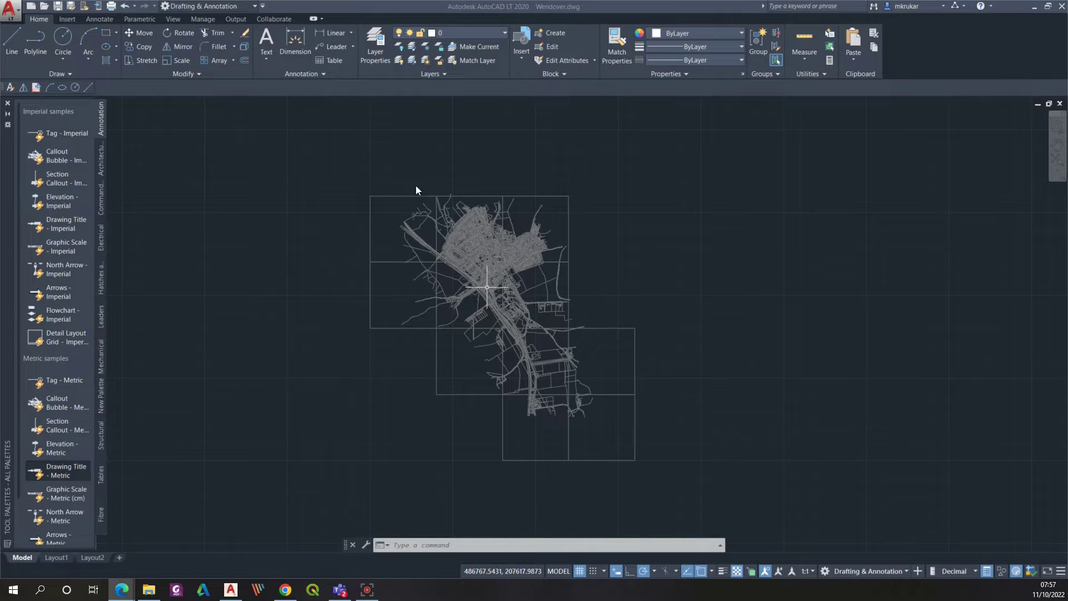
click(67, 20)
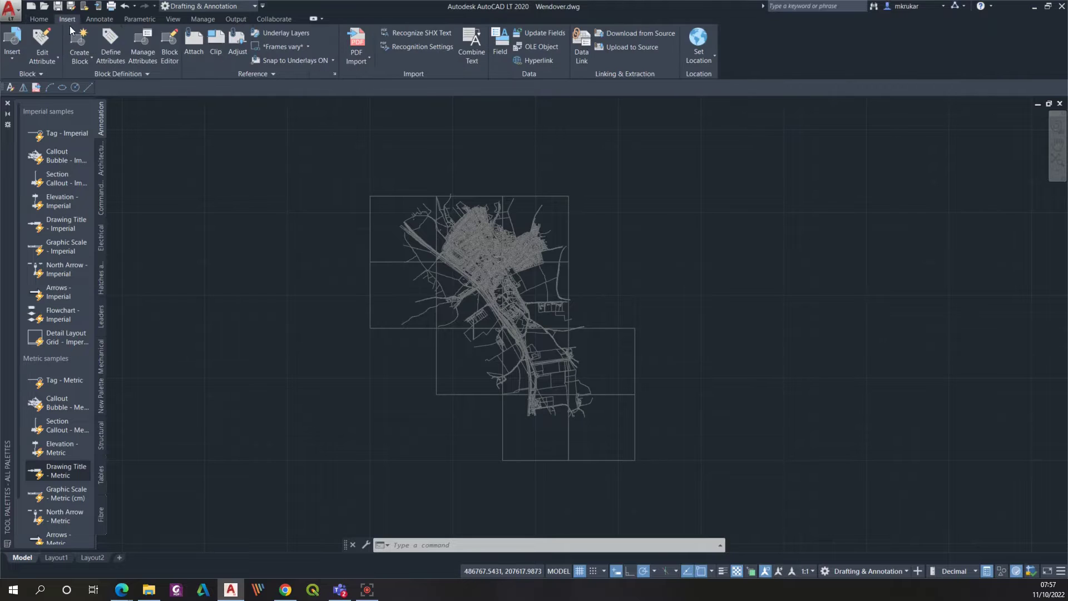
click(712, 59)
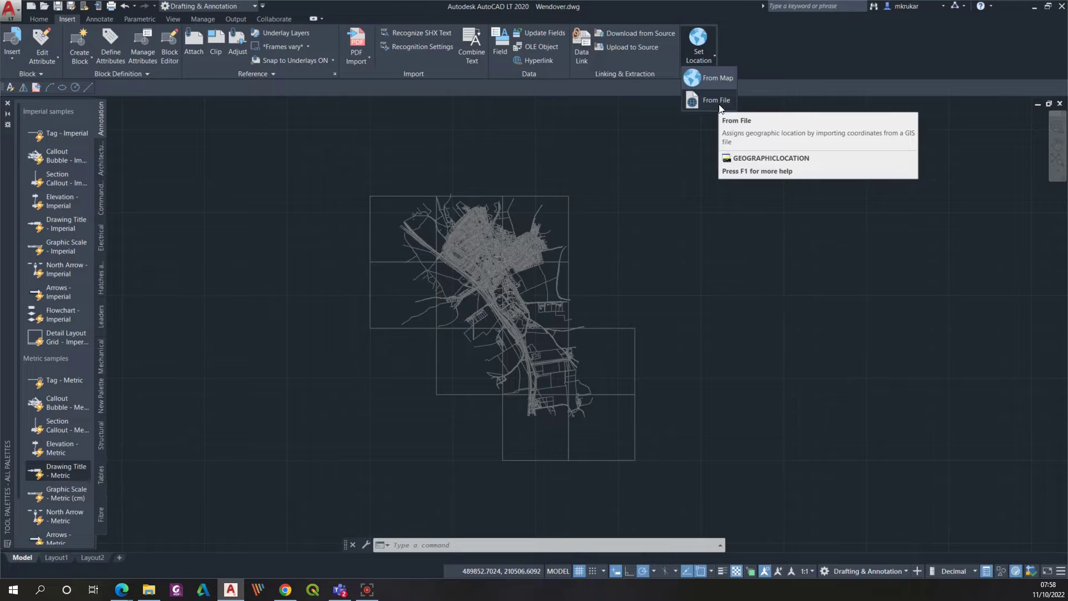
click(432, 545)
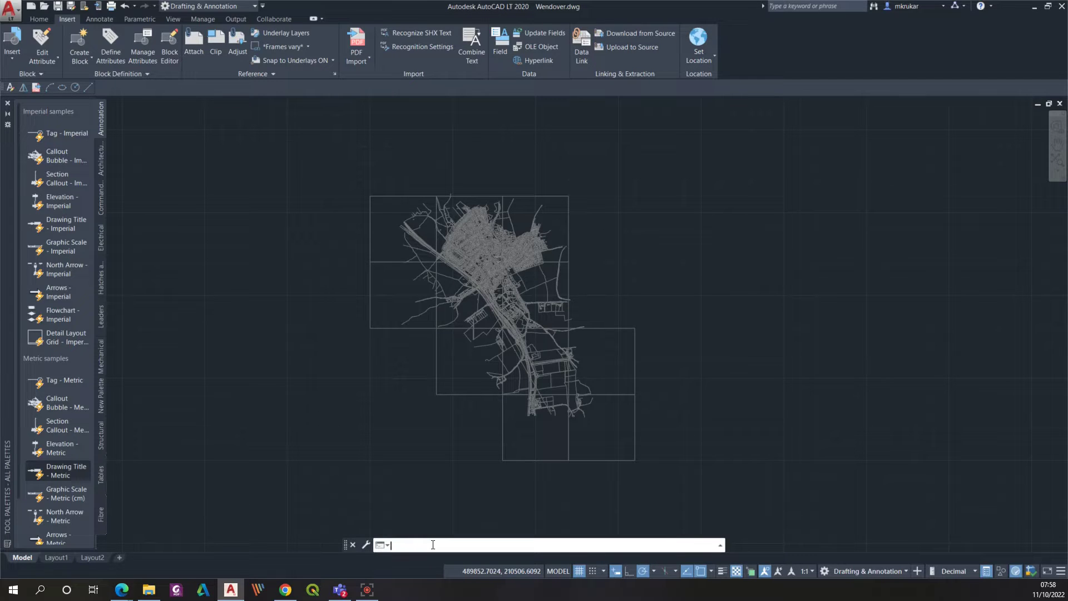
text(GEOGRAPHICLOCATION)
key(Return)
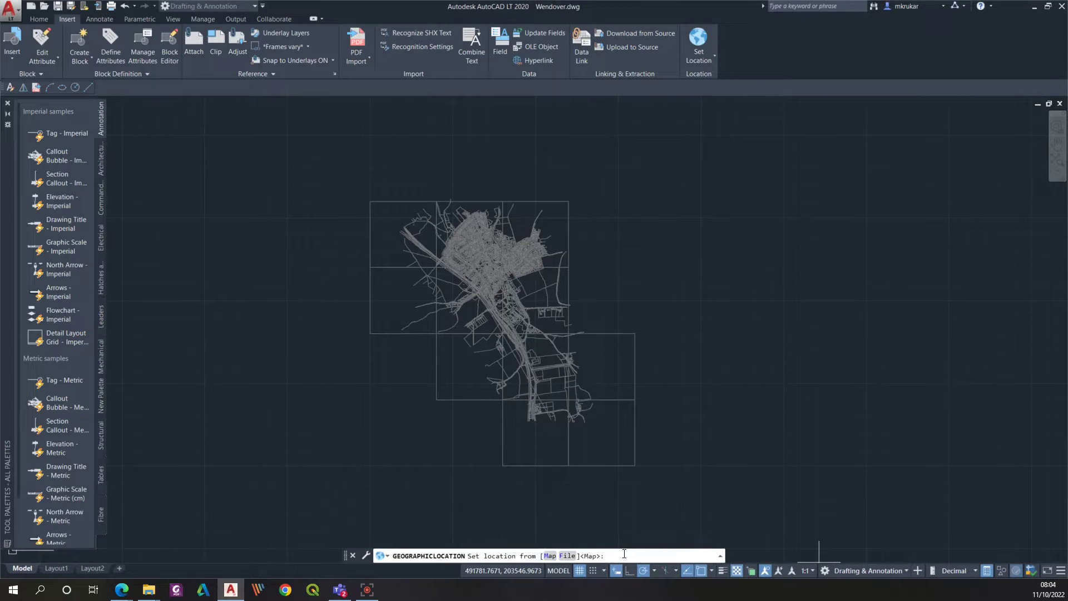
key(Return)
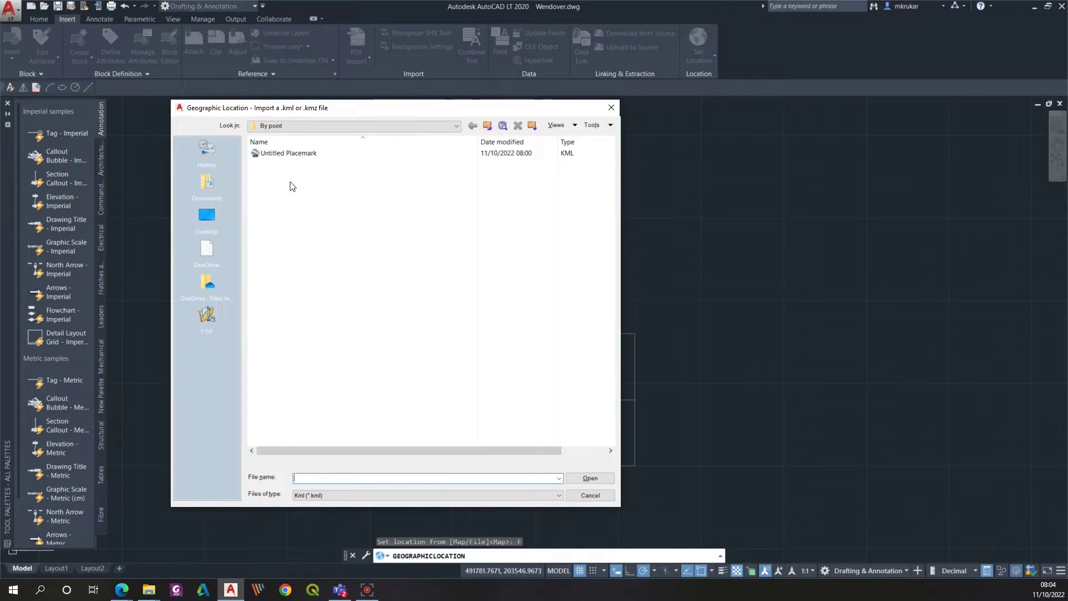
click(612, 107)
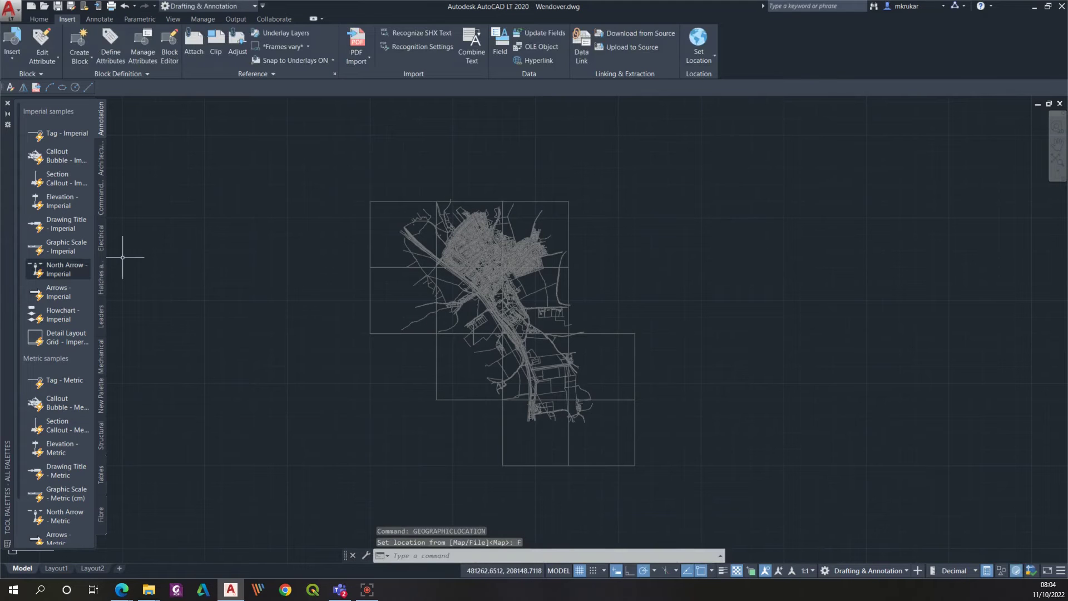
Step: Shrink the AutoCAD window to half the screen at full height, and open Google Earth Pro beside it with its start-up tips dismissed
click(1048, 7)
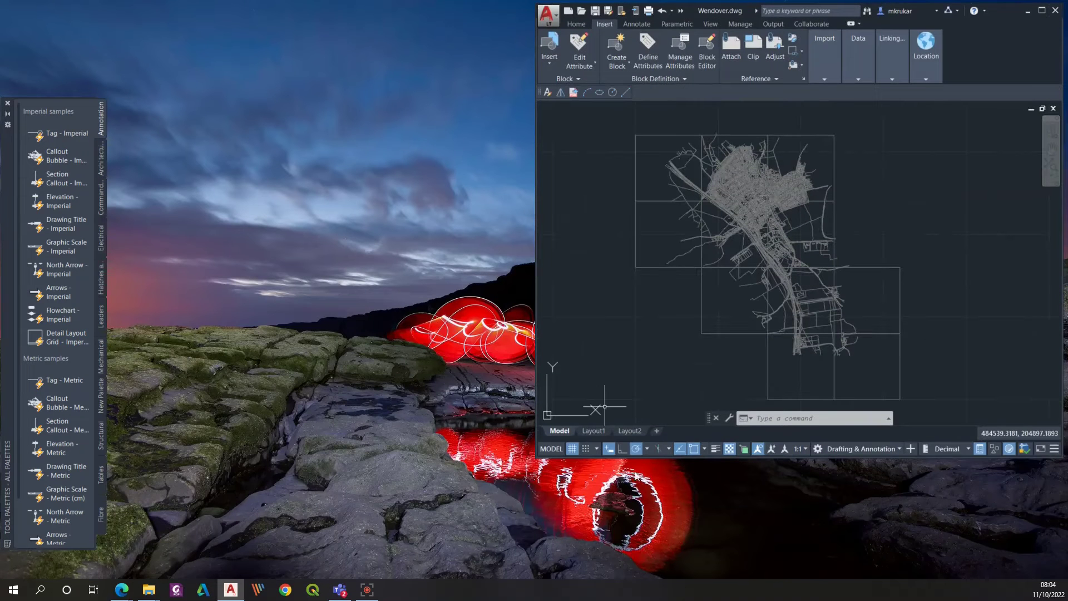
drag(665, 459, 666, 575)
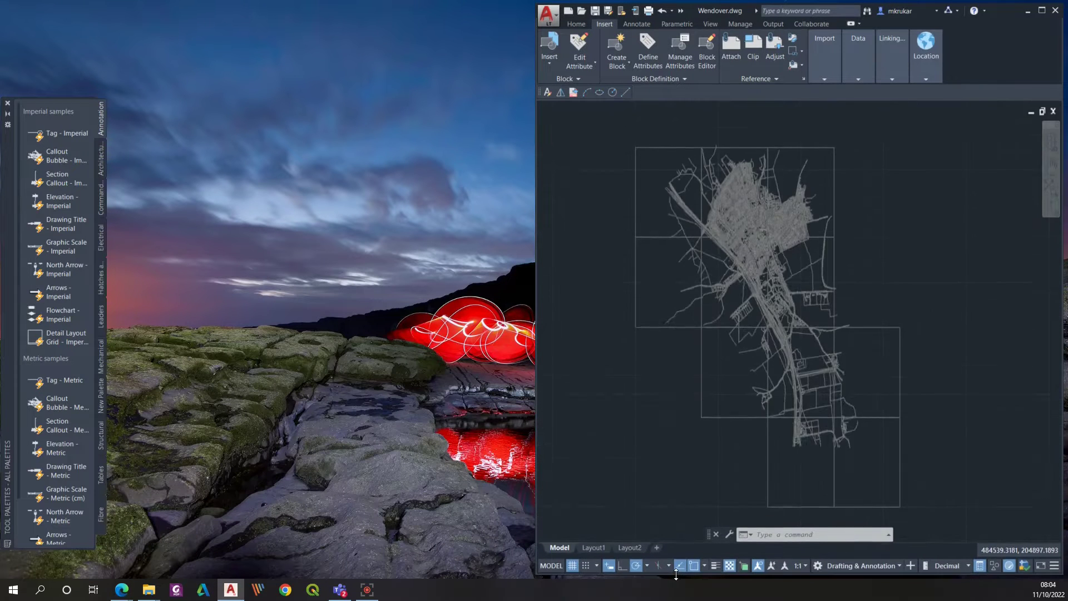
click(149, 590)
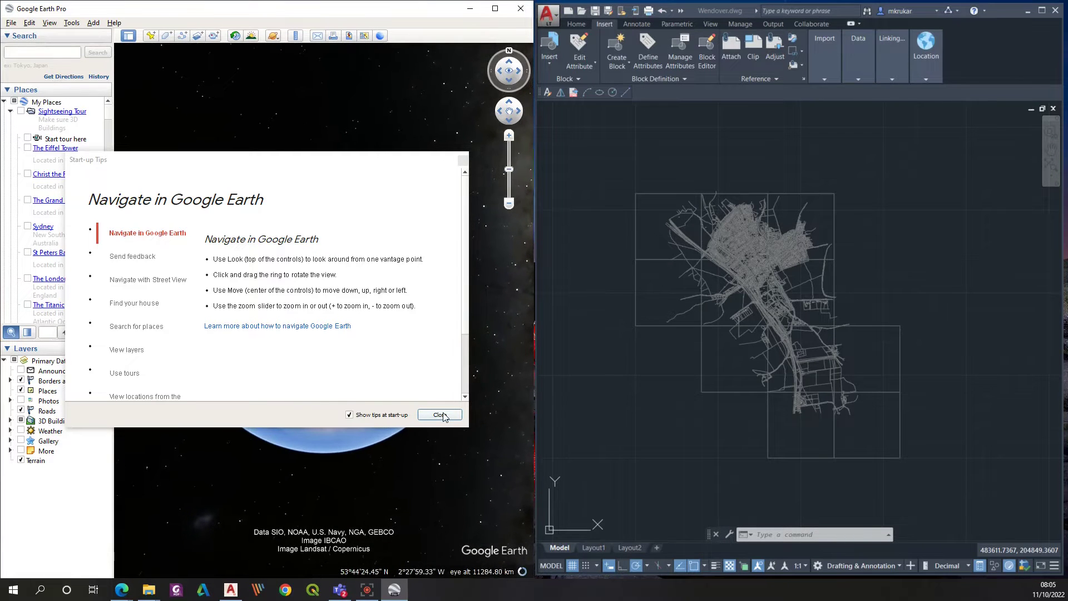
click(439, 414)
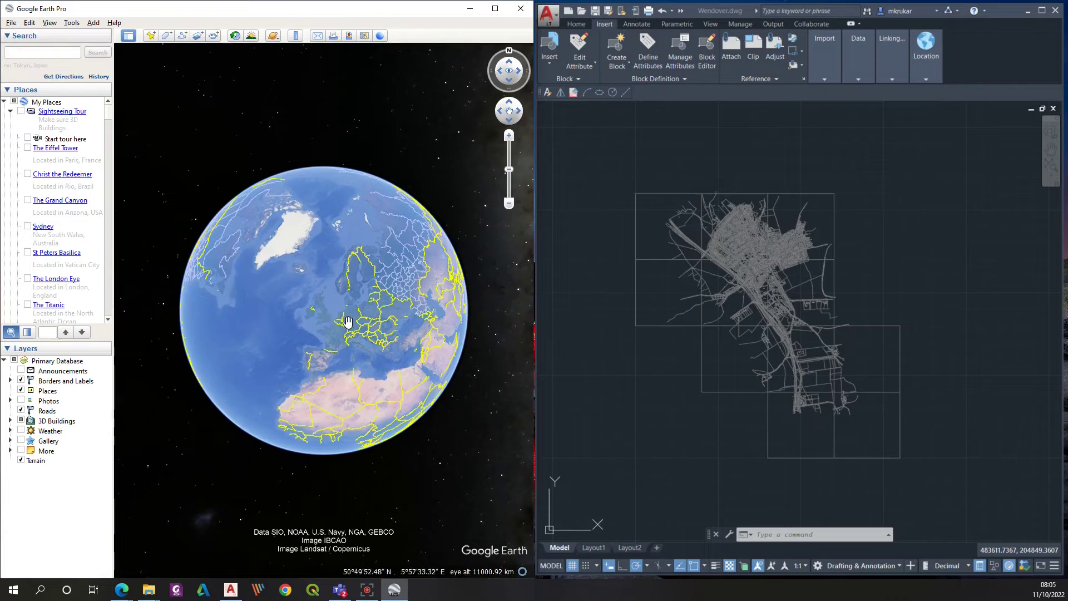
scroll(328, 309, up, 2)
scroll(315, 317, up, 5)
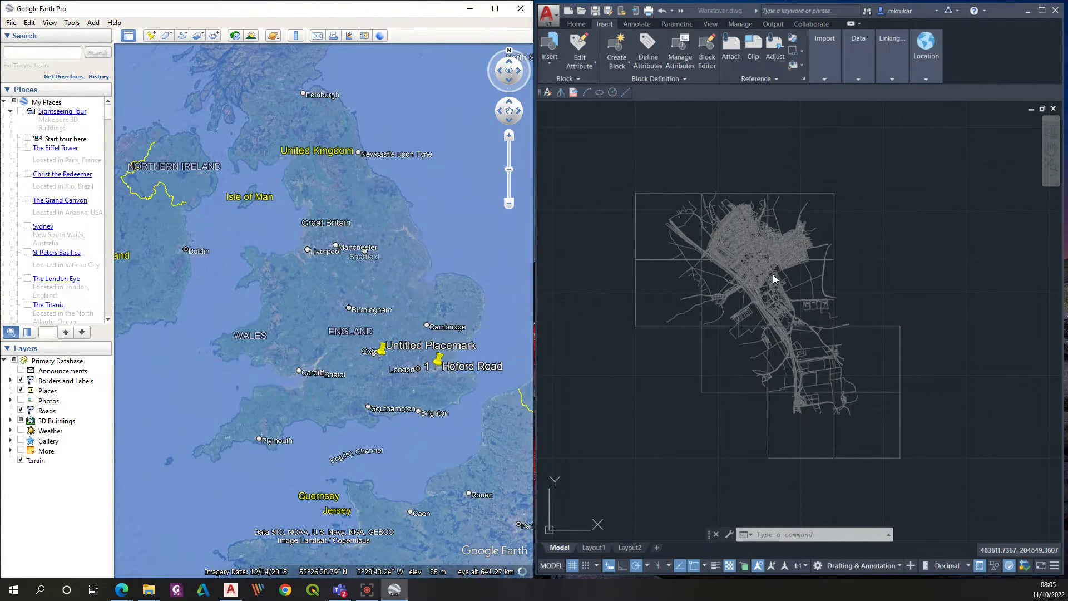
Step: Examine the Wendover drawing's road layout for a recognisable reference feature, ending at the roundabout southwest of Wellhead Farm
scroll(764, 290, up, 4)
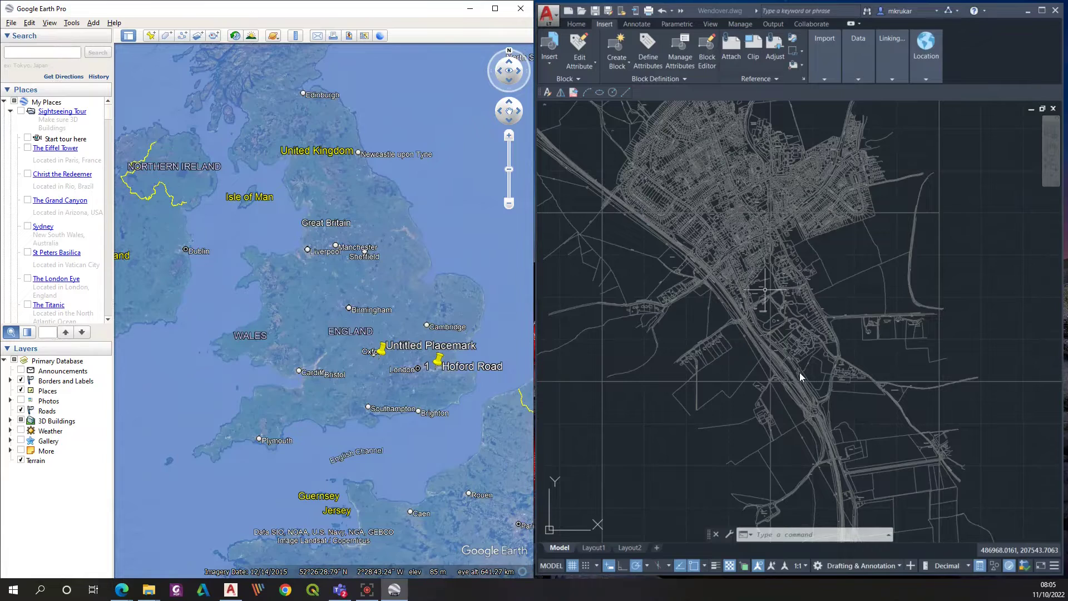
scroll(749, 318, down, 3)
scroll(712, 313, up, 4)
scroll(709, 353, down, 3)
scroll(717, 318, up, 4)
scroll(717, 318, up, 2)
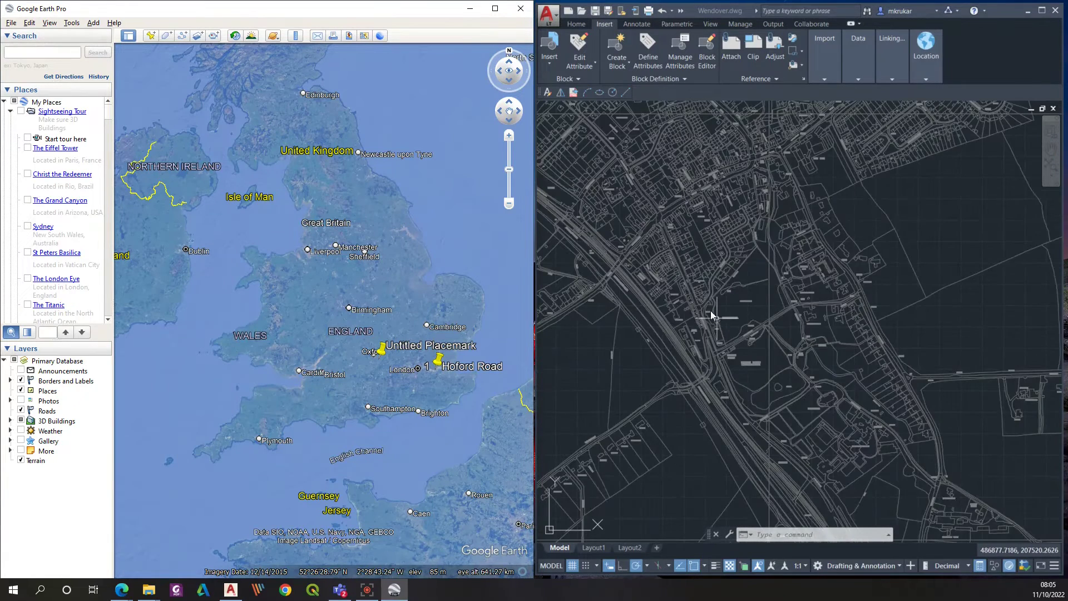
scroll(692, 278, down, 2)
scroll(705, 302, up, 1)
scroll(743, 432, up, 2)
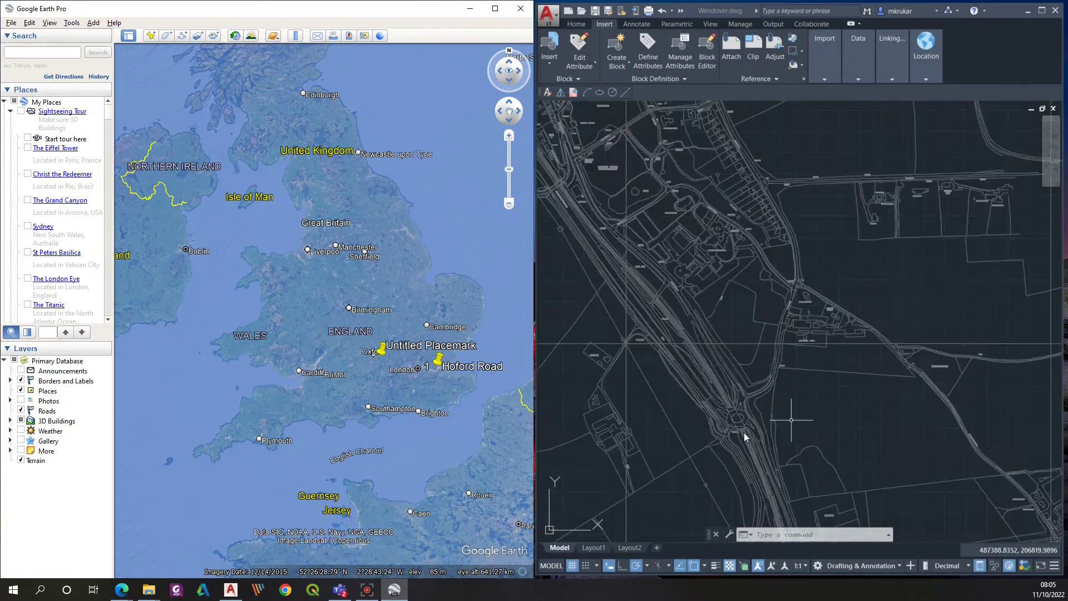
scroll(740, 422, up, 2)
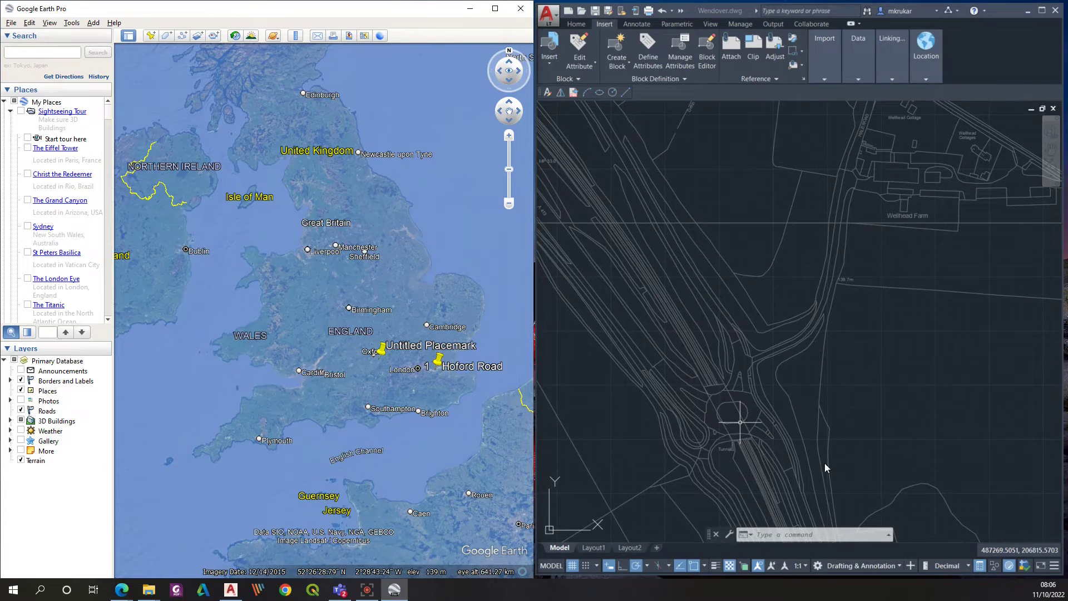
Step: Find the same roundabout south of Wendover in the Google Earth imagery and compare it with the drawing
scroll(389, 356, up, 3)
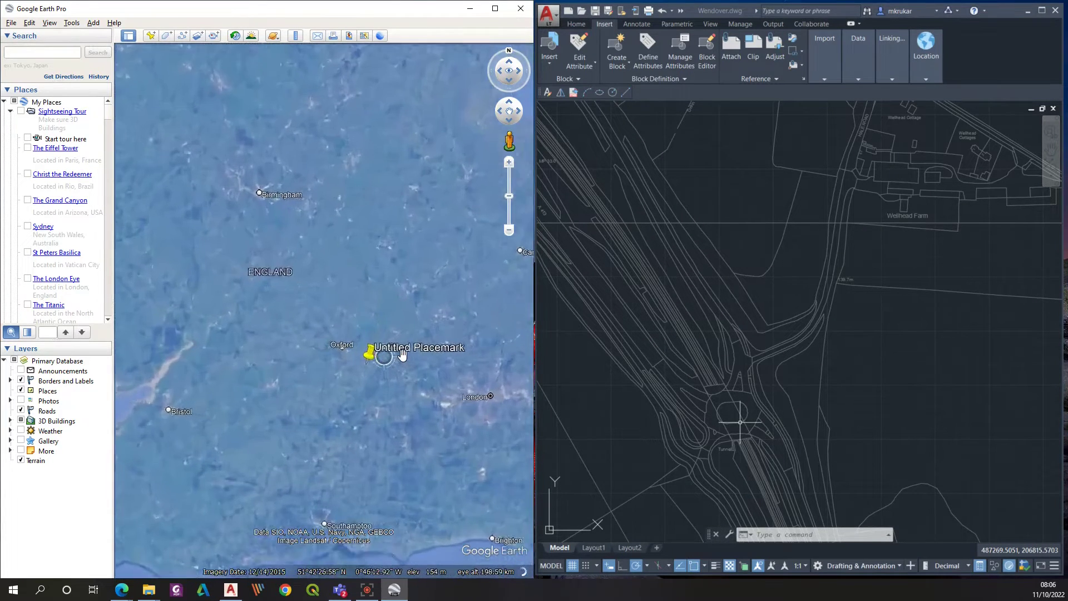
scroll(401, 356, up, 3)
scroll(380, 253, up, 3)
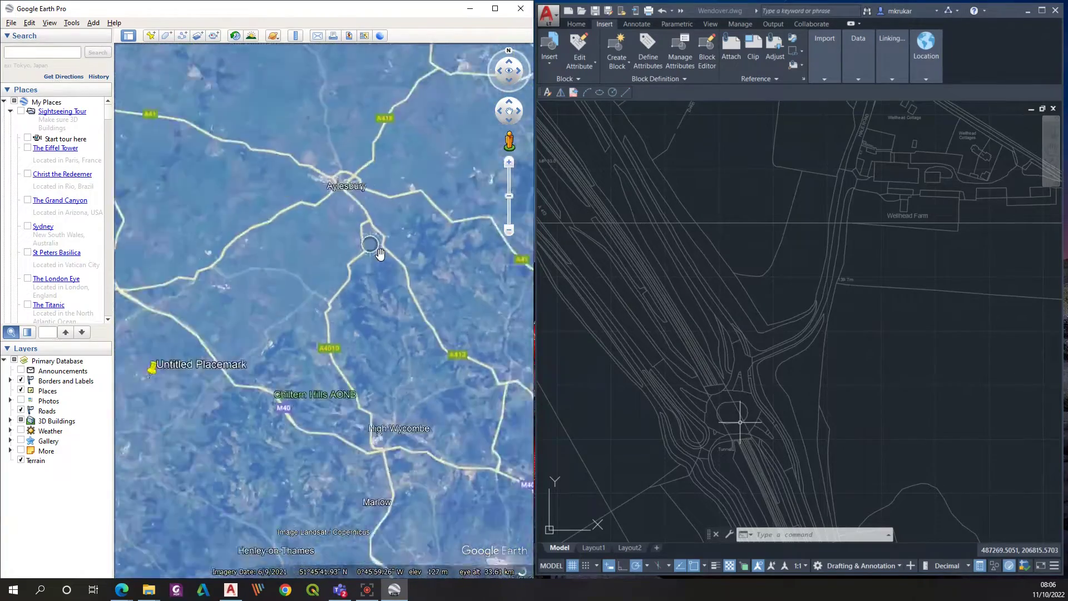
scroll(380, 253, up, 5)
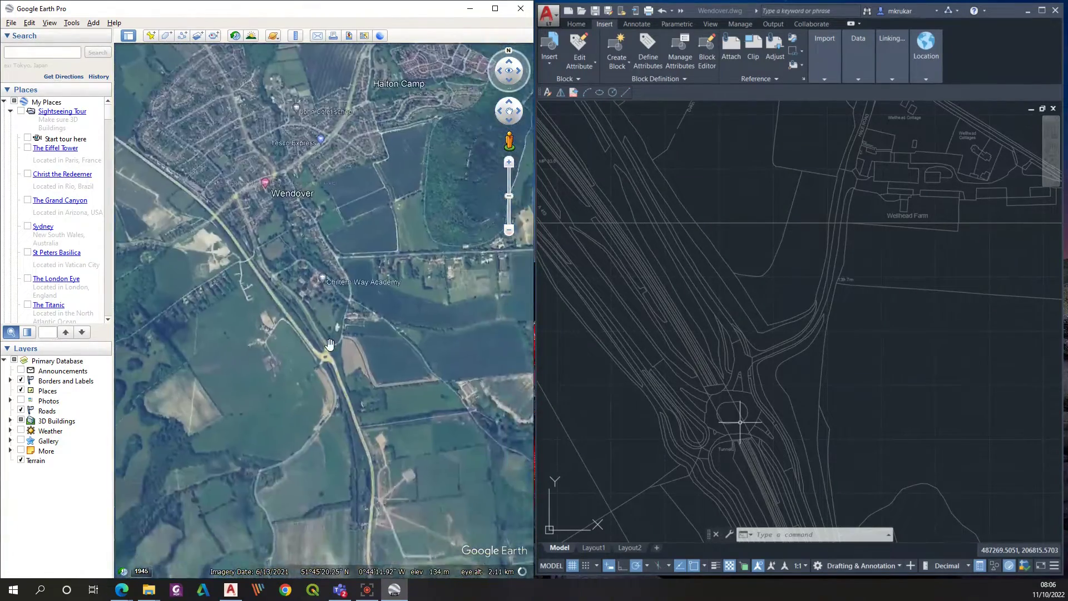
scroll(330, 345, up, 3)
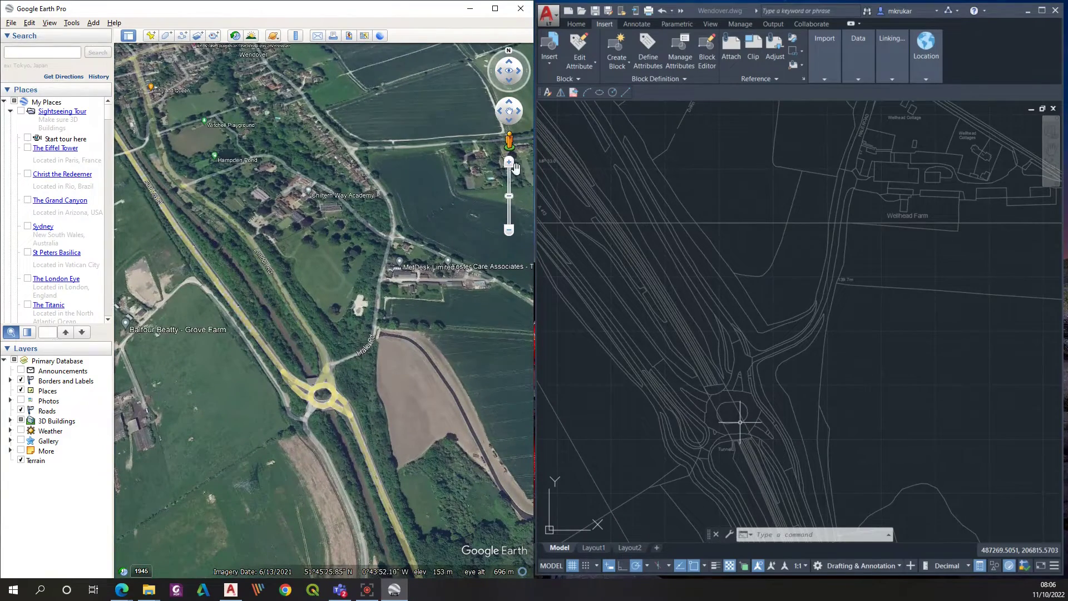
click(509, 83)
drag(390, 208, 408, 304)
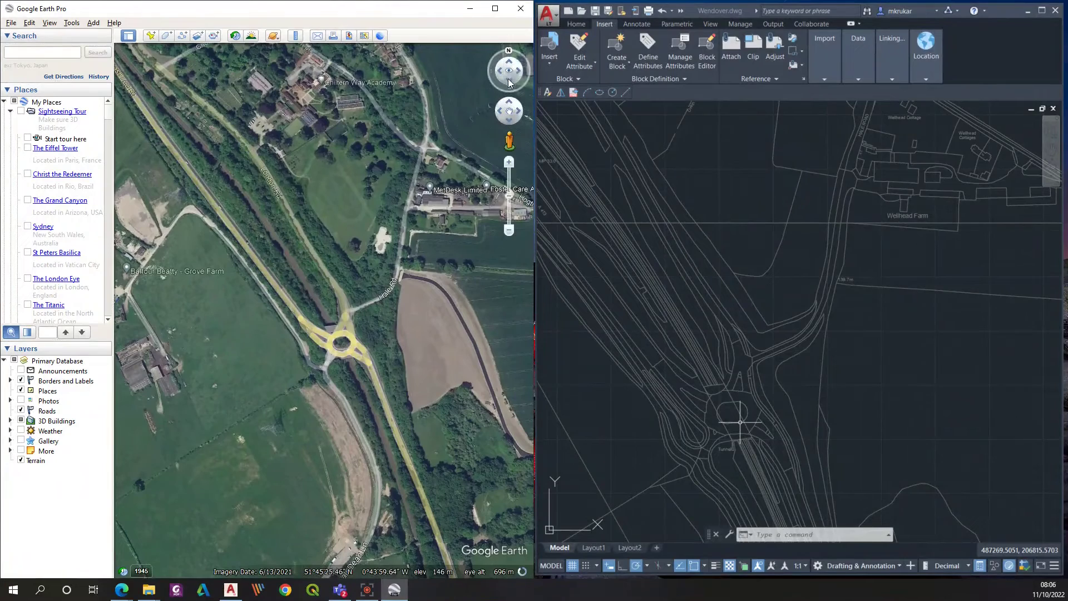
click(509, 82)
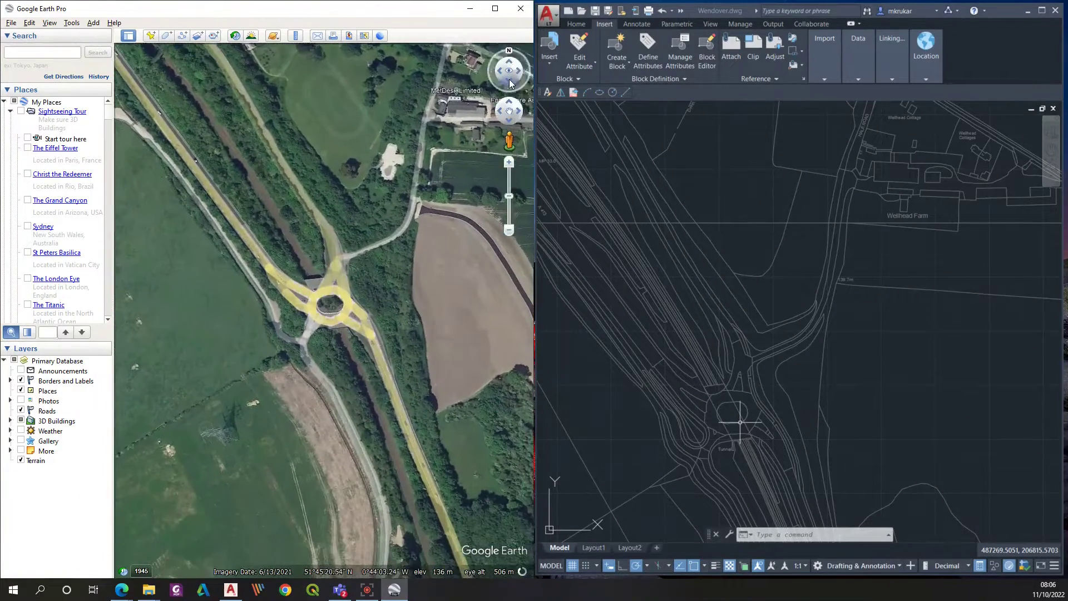
drag(384, 241, 381, 303)
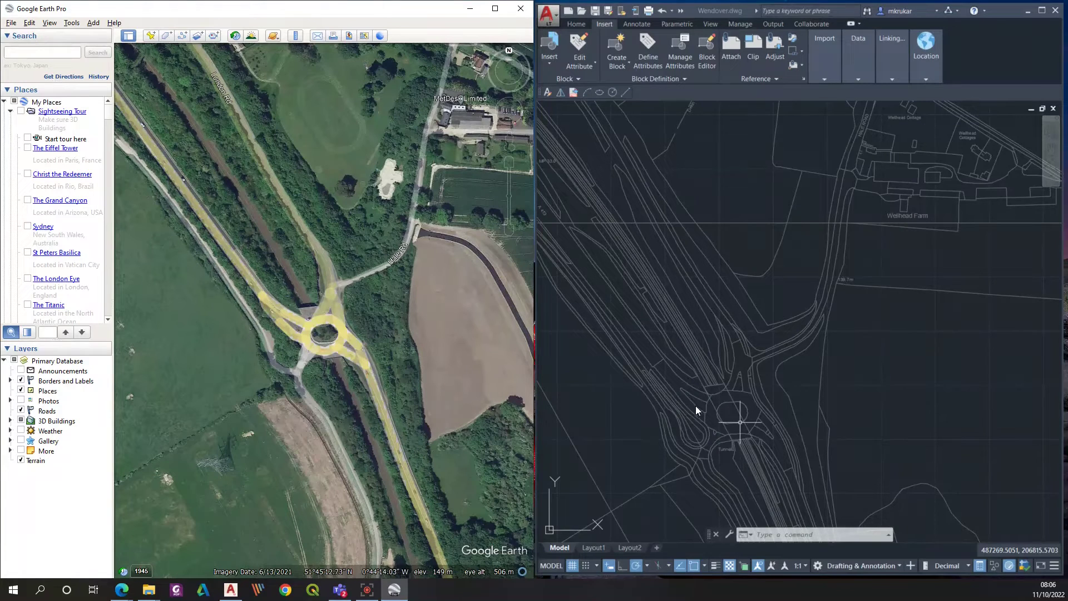
scroll(325, 312, up, 2)
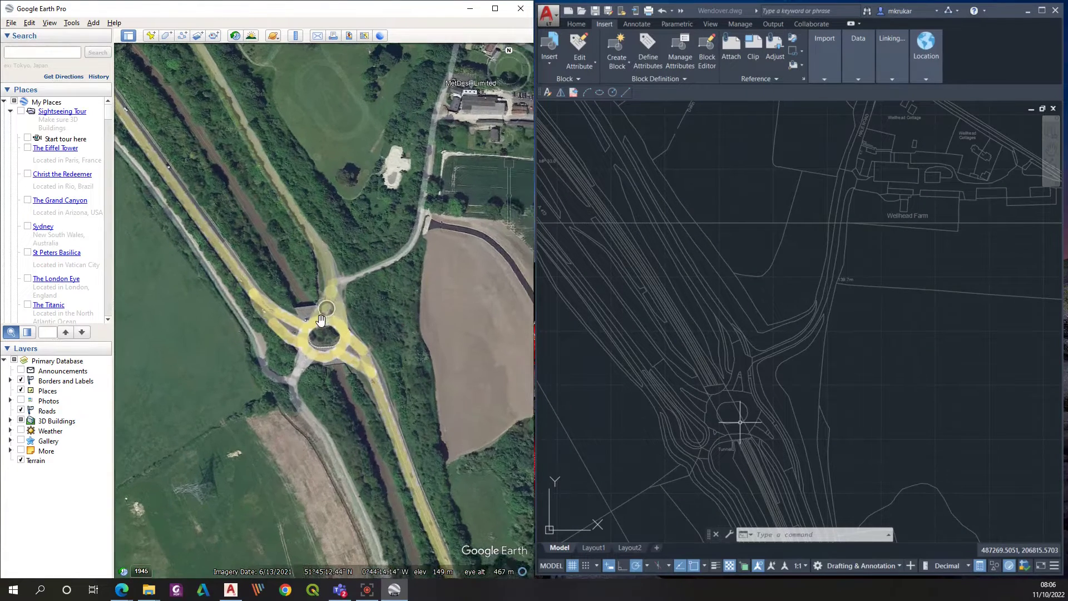
drag(361, 318, 364, 370)
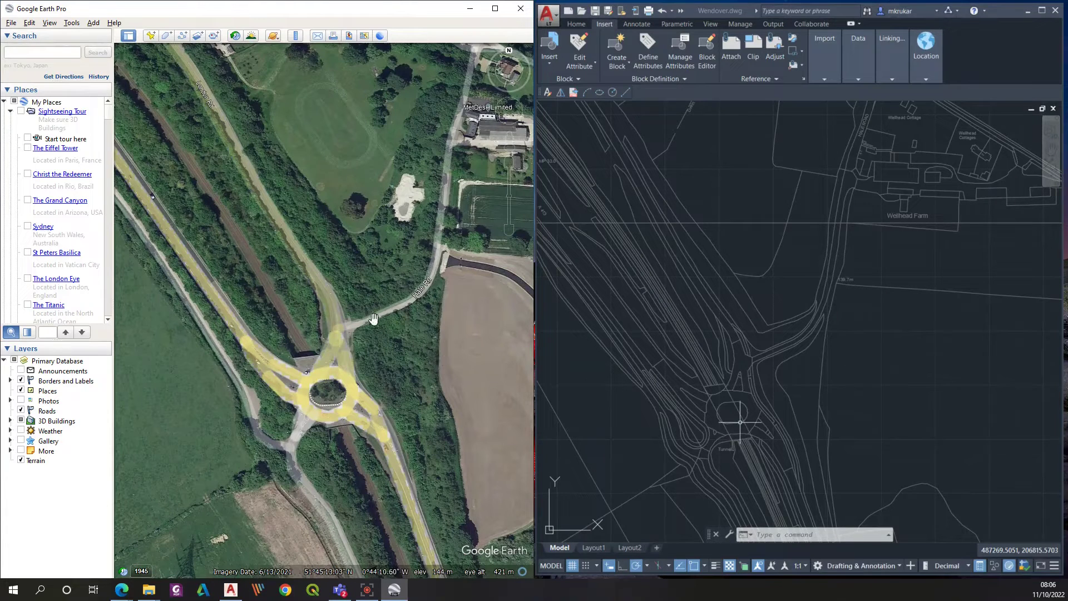
Step: Hide the Roads layer and add a placemark named Wendover on the roundabout's east side at 51°45'11.86"N, 0°44'12.78"W
click(21, 410)
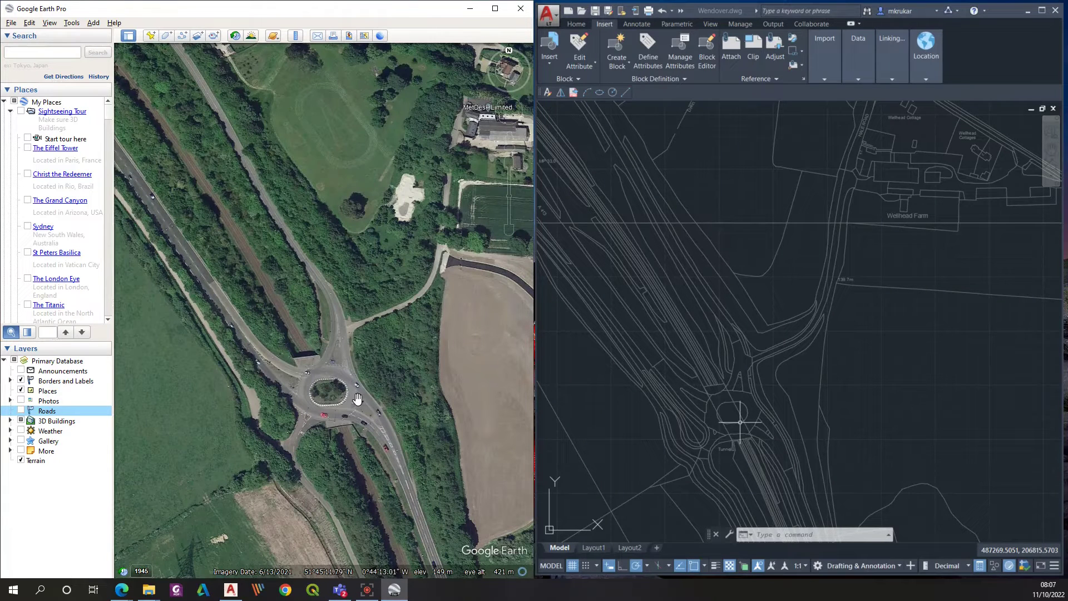
click(150, 36)
text(Wendover)
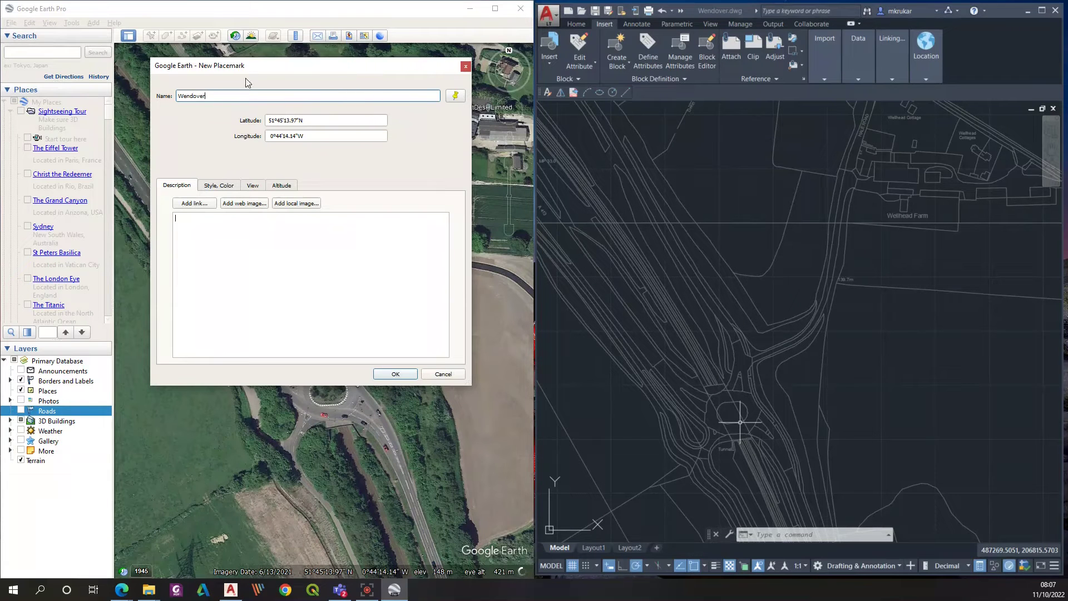
drag(276, 67, 592, 38)
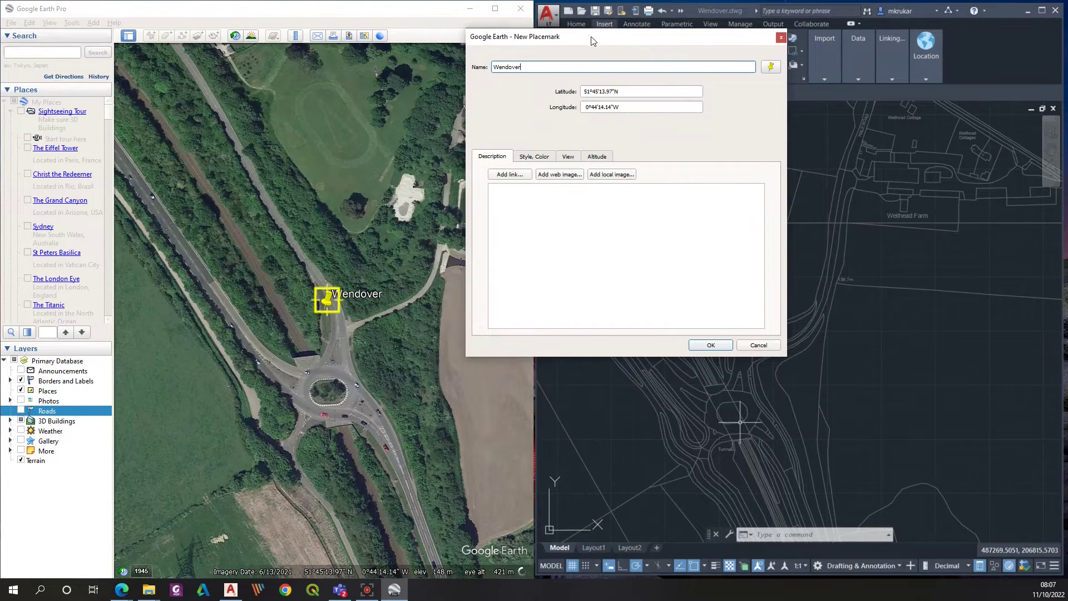
drag(326, 303, 360, 405)
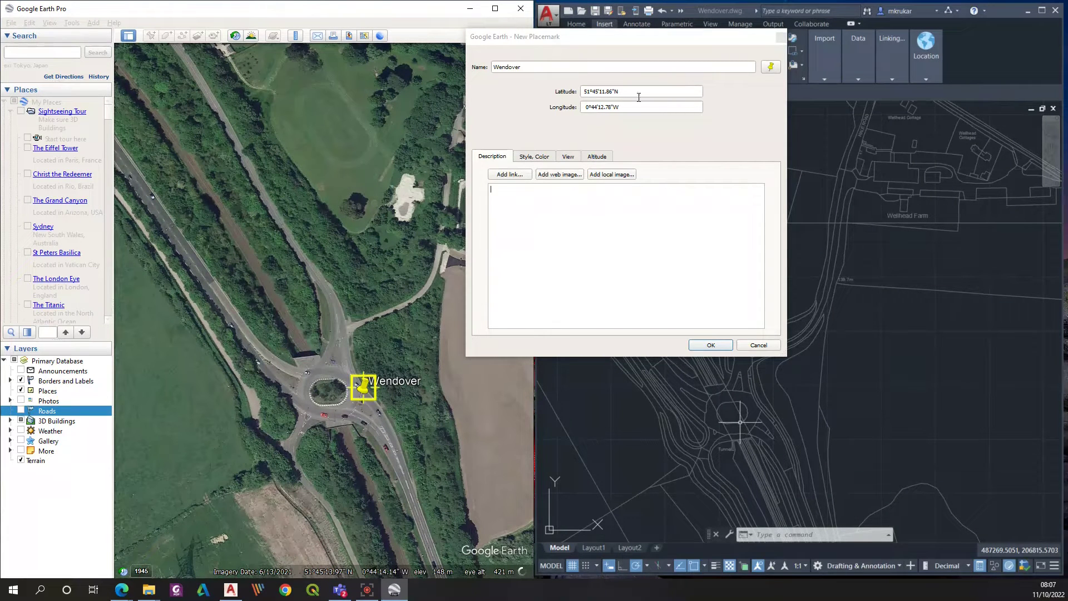
click(712, 344)
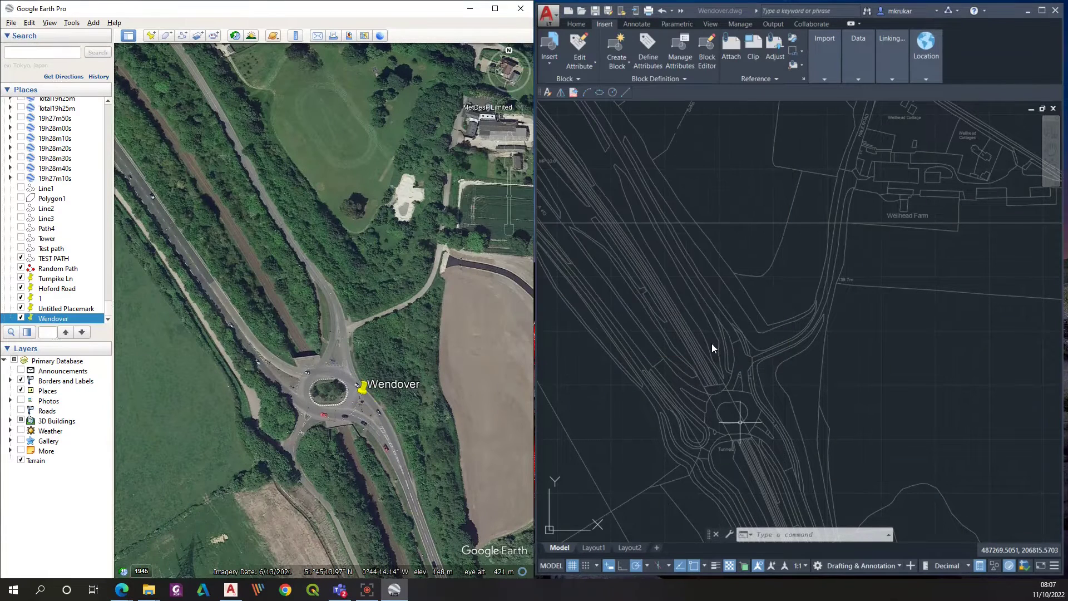
Step: Save the Wendover placemark as a KML file named Wendover in the By point folder
right_click(54, 323)
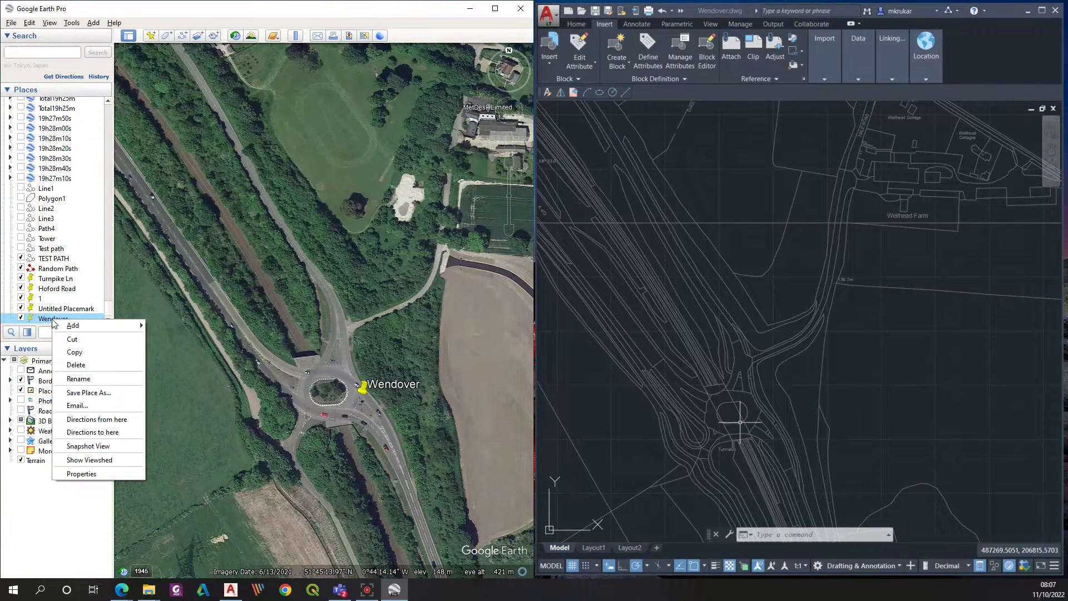
click(84, 393)
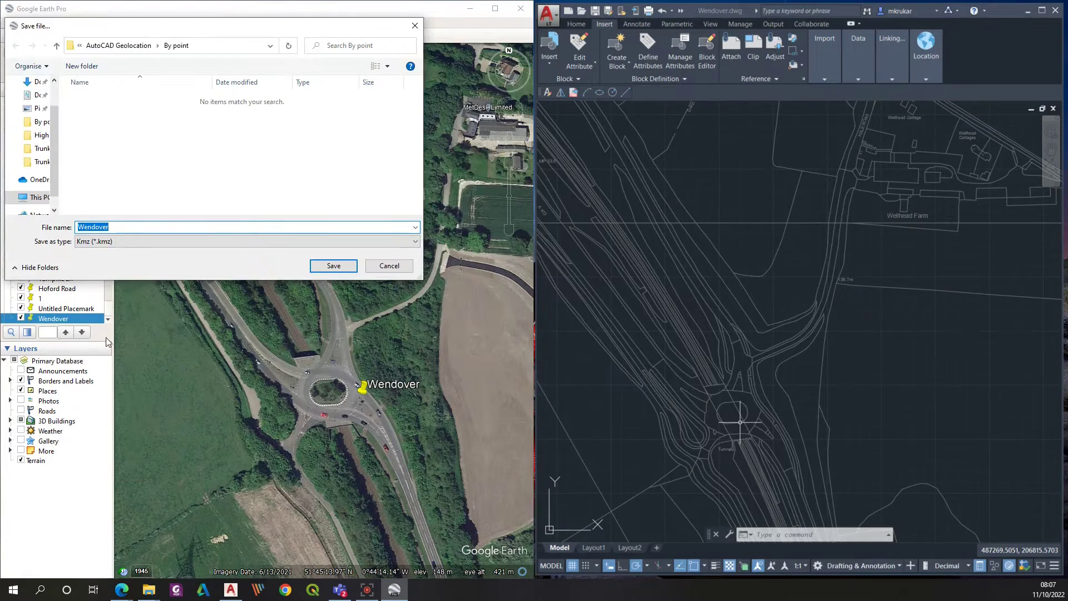
click(142, 243)
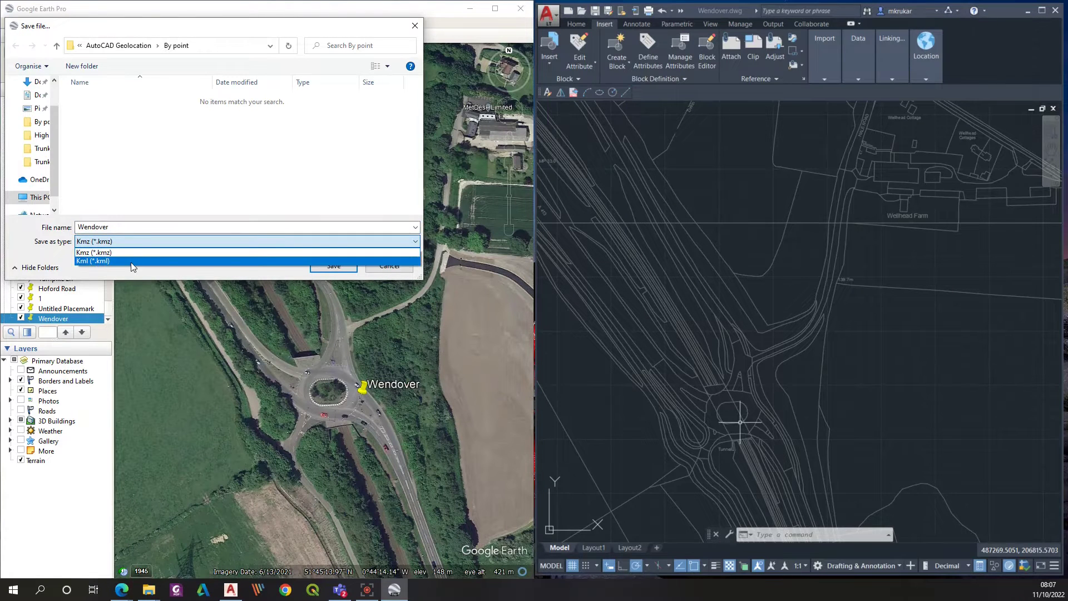
click(132, 262)
click(337, 265)
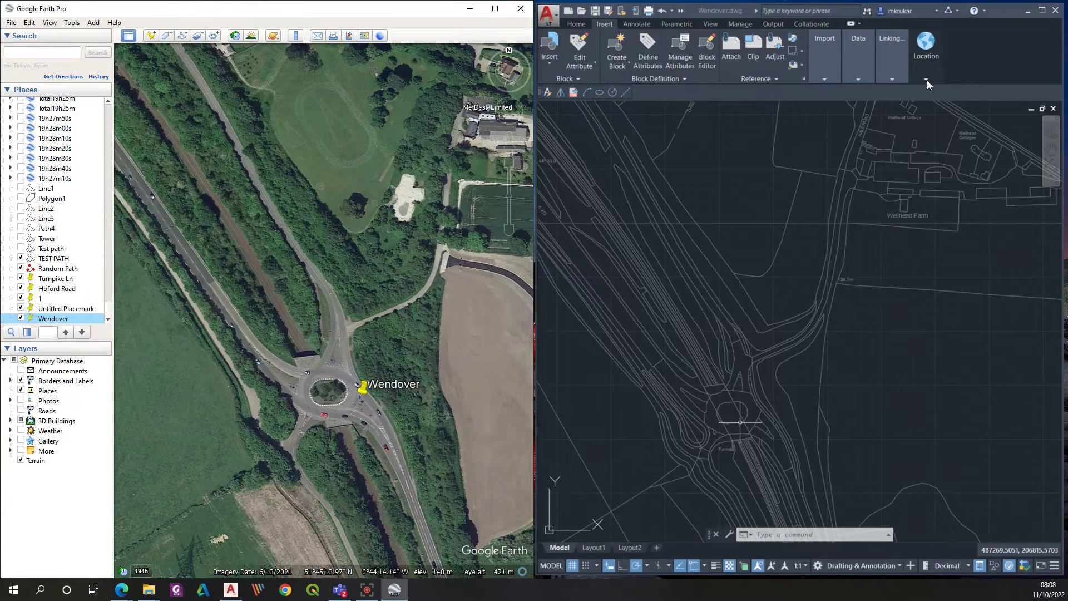
Step: In AutoCAD, set the drawing's geographic location from a file, importing the Wendover KML from the By point folder
key(ctrl+3)
click(941, 116)
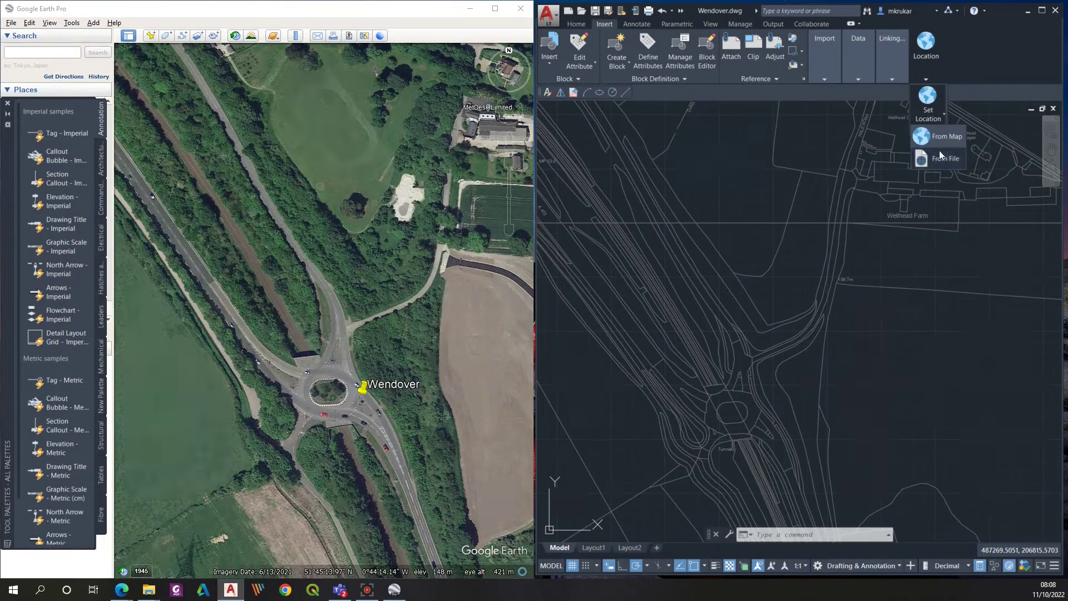
click(939, 159)
click(278, 165)
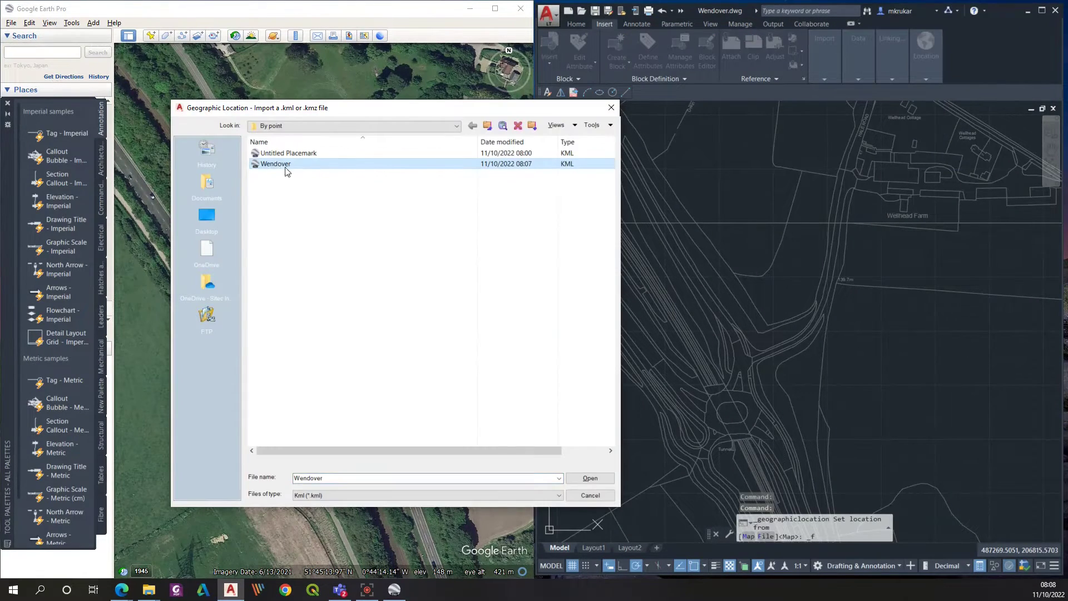
click(590, 478)
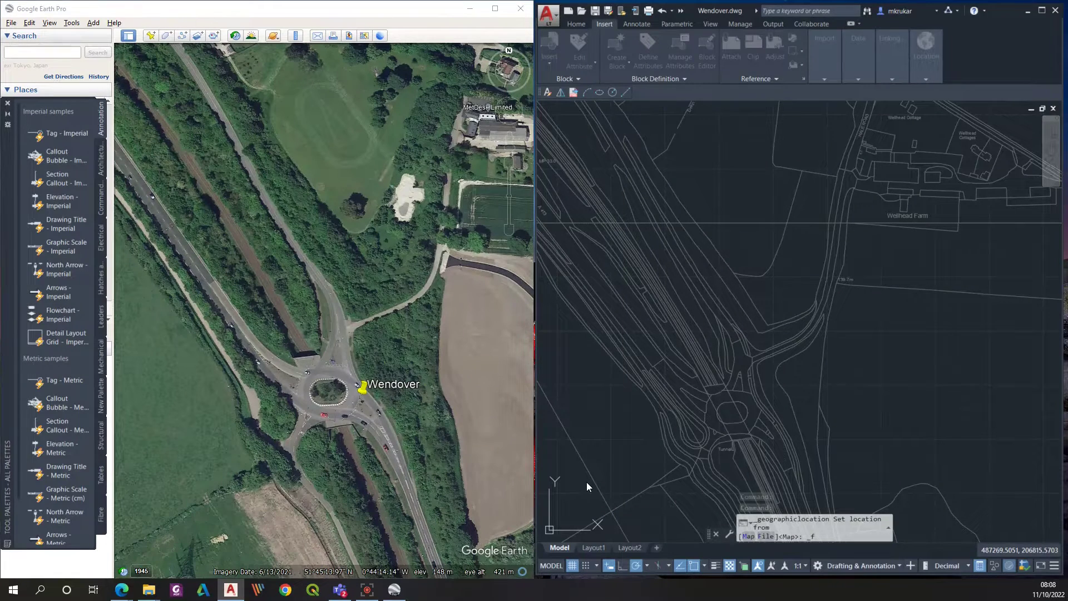
drag(543, 134, 744, 130)
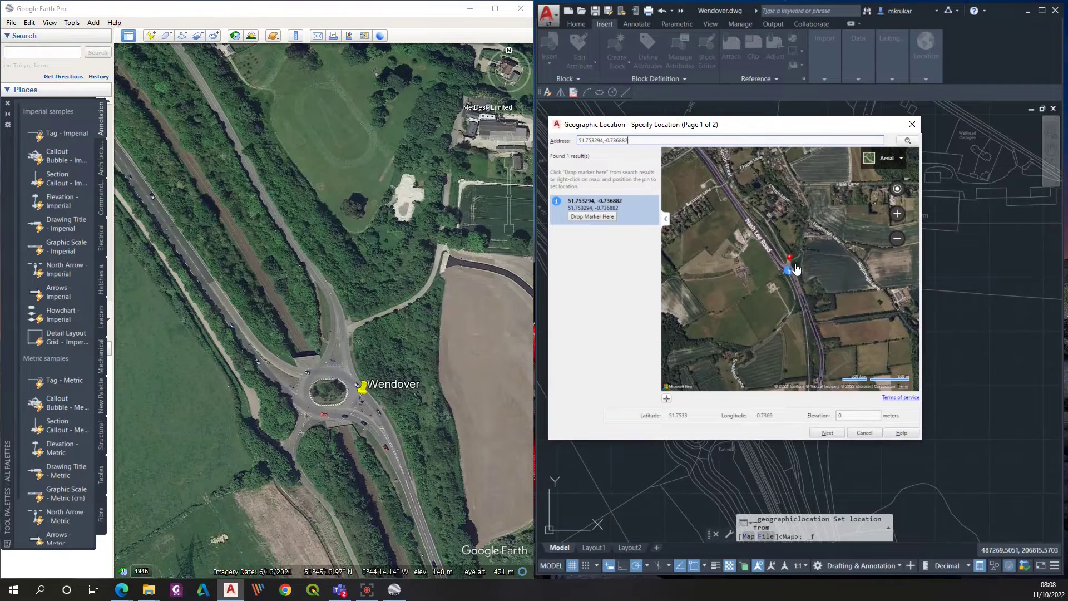
Step: Compare the imported marker's position on the aerial location map with the Wendover placemark at the roundabout in Google Earth
scroll(797, 270, up, 3)
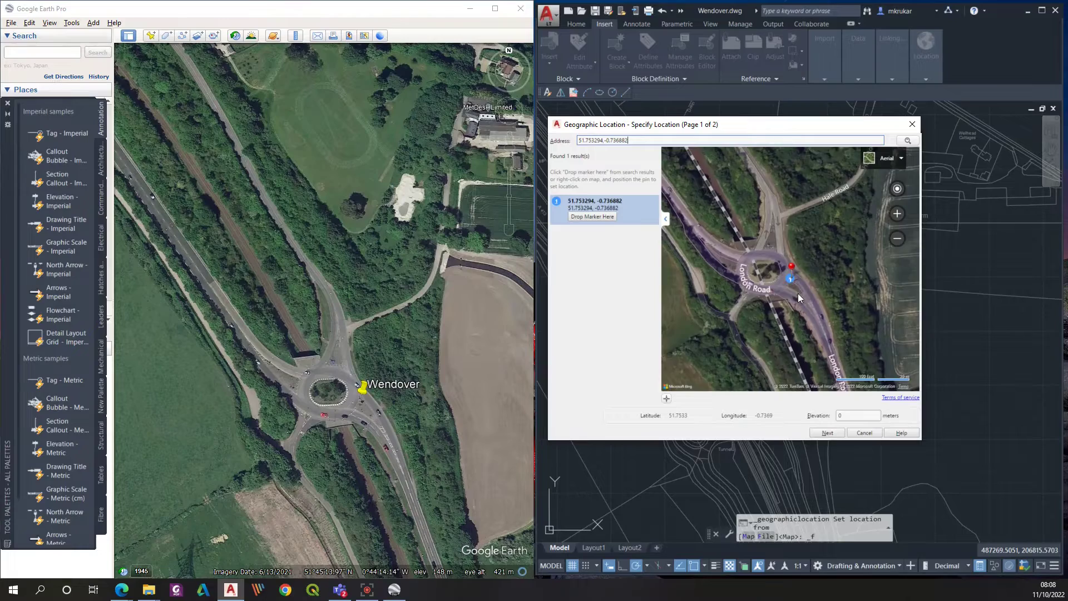
scroll(796, 289, up, 3)
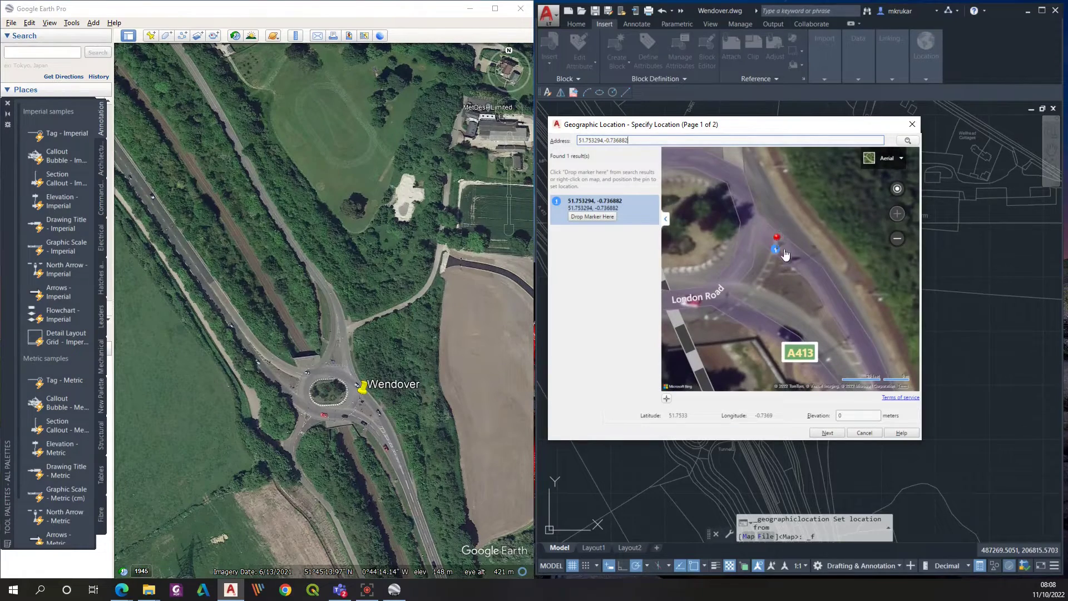
scroll(808, 245, down, 2)
scroll(368, 404, up, 1)
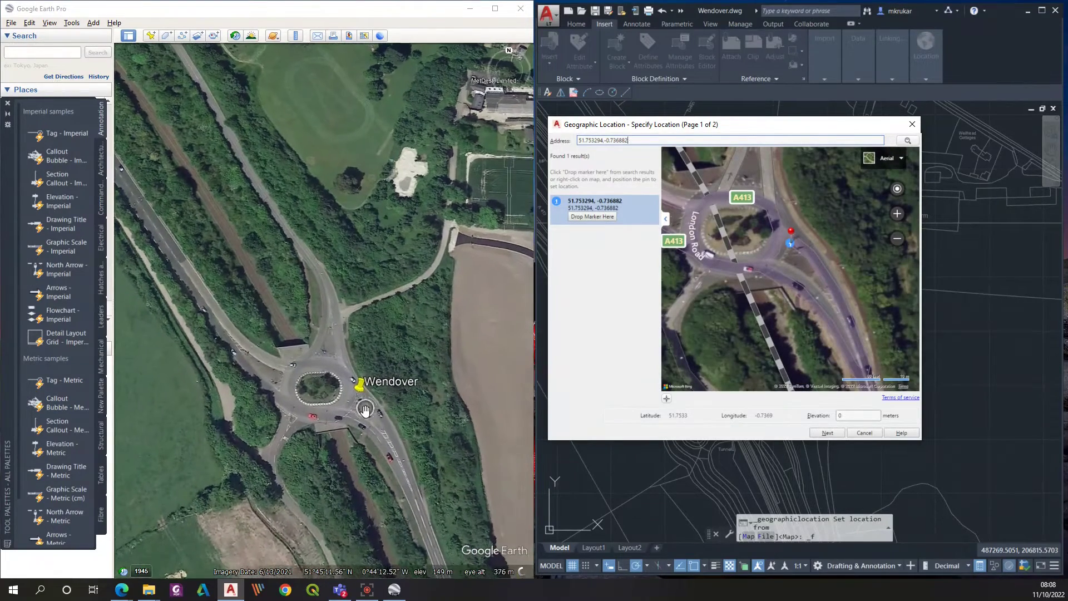
scroll(365, 410, up, 1)
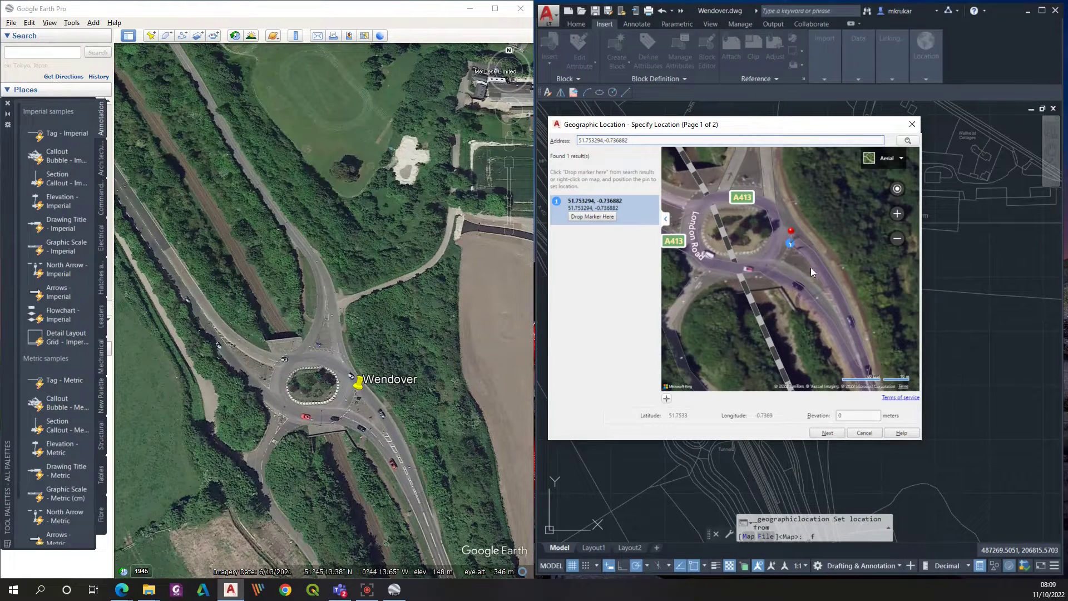
scroll(759, 274, down, 1)
scroll(779, 246, up, 2)
scroll(727, 272, down, 3)
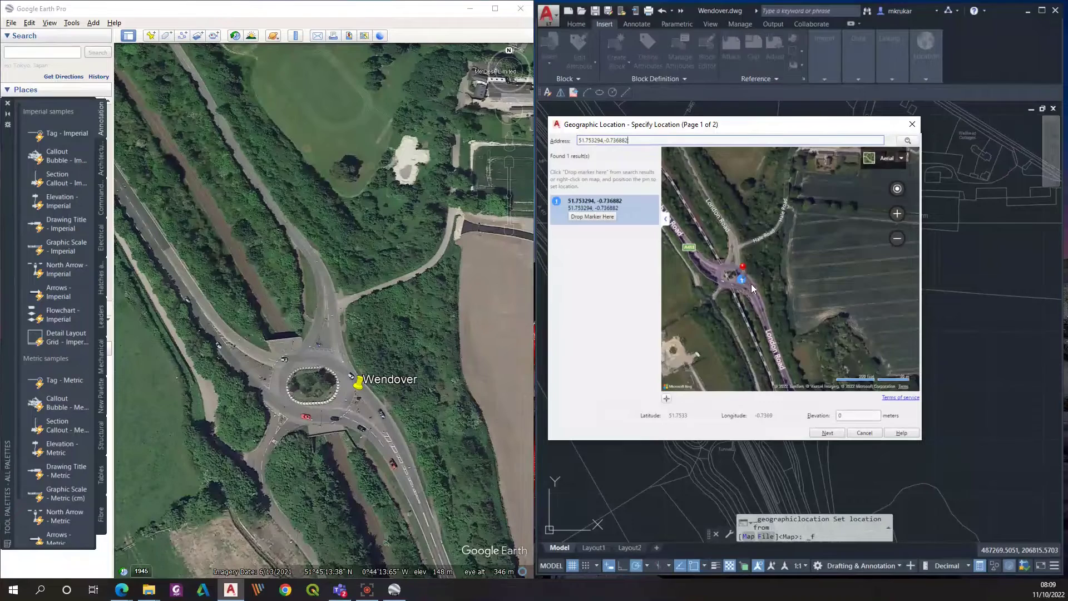
Step: Shift the location marker slightly northwest on the roundabout's east side and accept the location
scroll(748, 281, up, 4)
drag(716, 273, 704, 265)
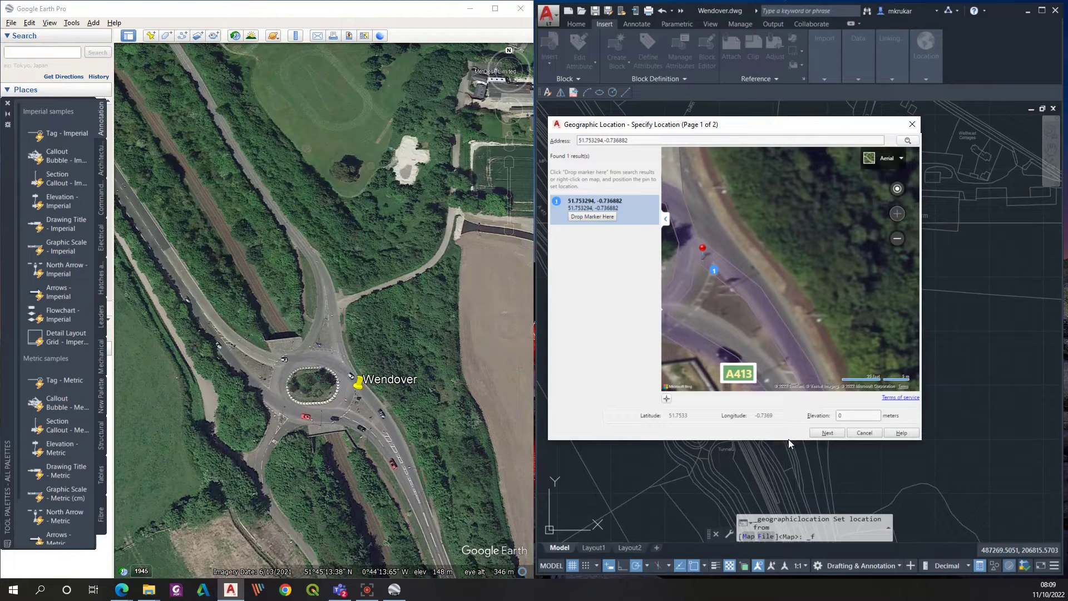
click(828, 433)
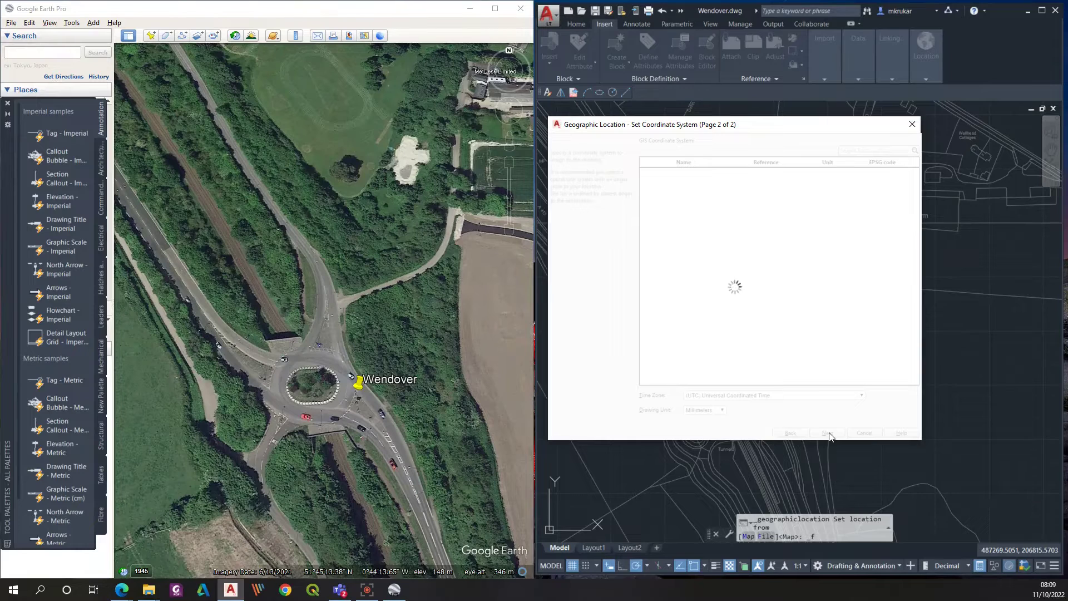
Step: Switch to Google Earth Pro and close it
click(425, 13)
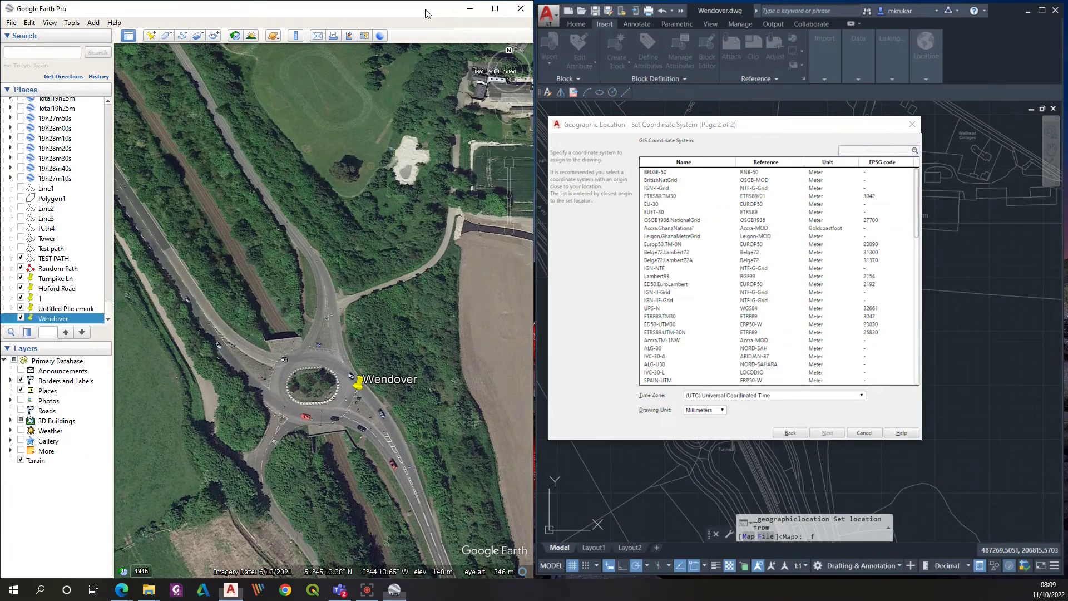
click(521, 9)
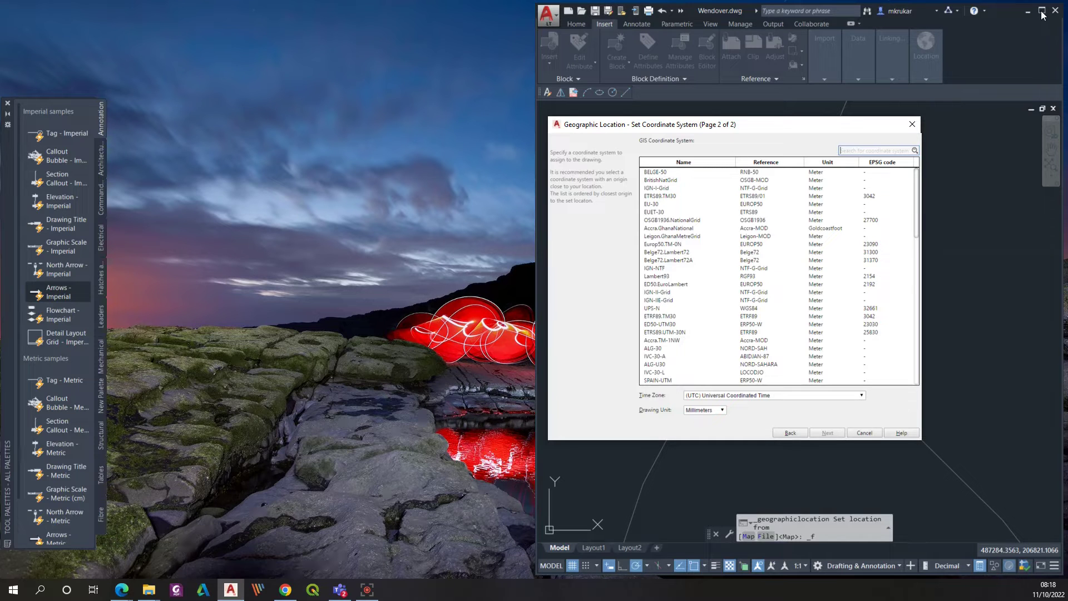
Step: Assign the OSGB1936.NationalGrid coordinate system (EPSG 27700) with Meters as drawing unit, continuing despite the unit mismatch
click(755, 221)
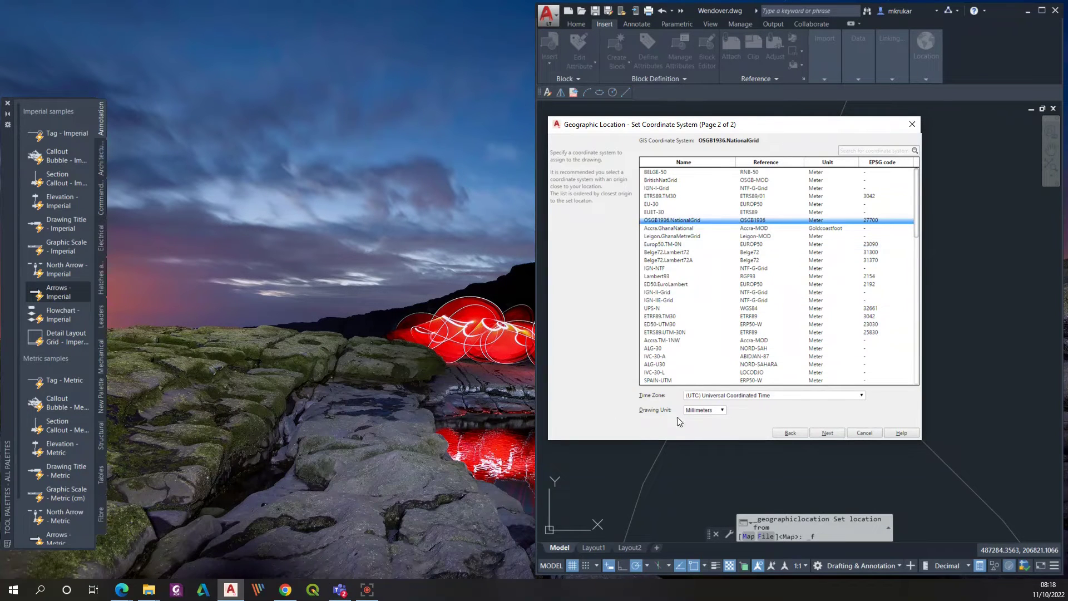
click(723, 412)
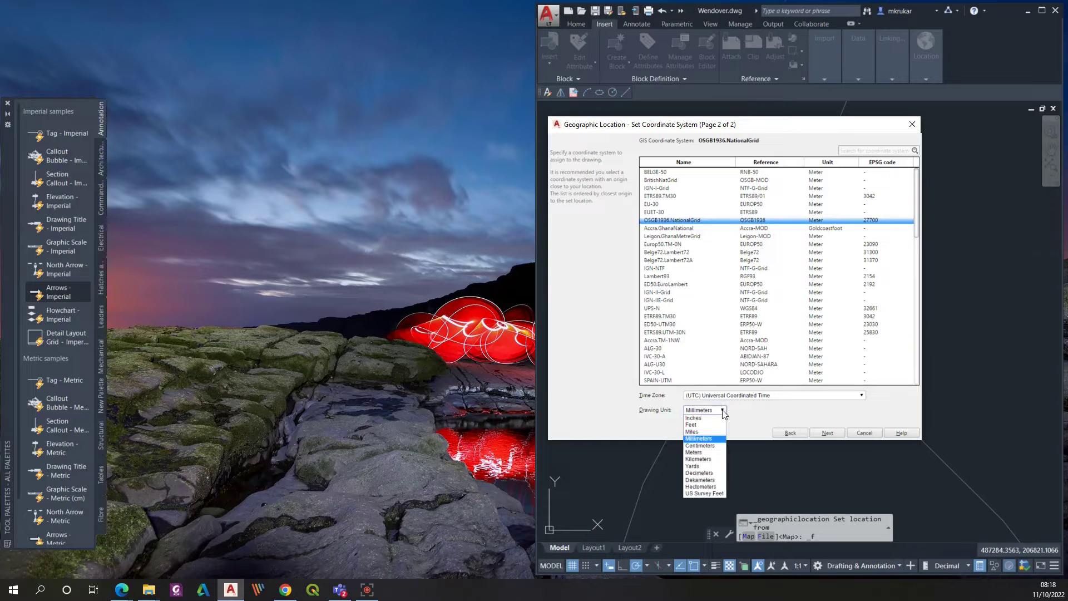
click(704, 453)
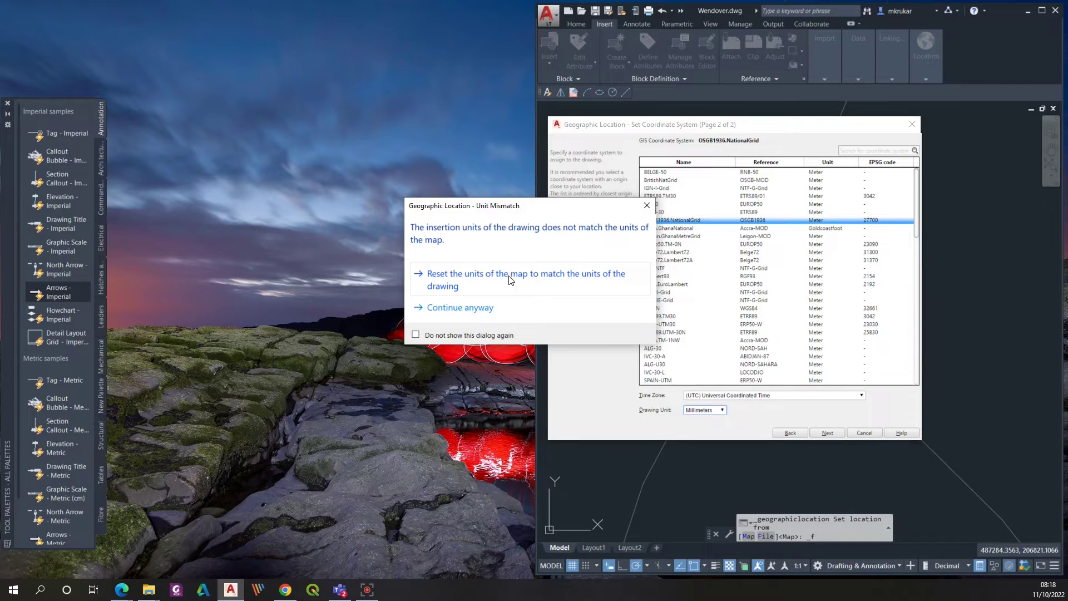
click(484, 308)
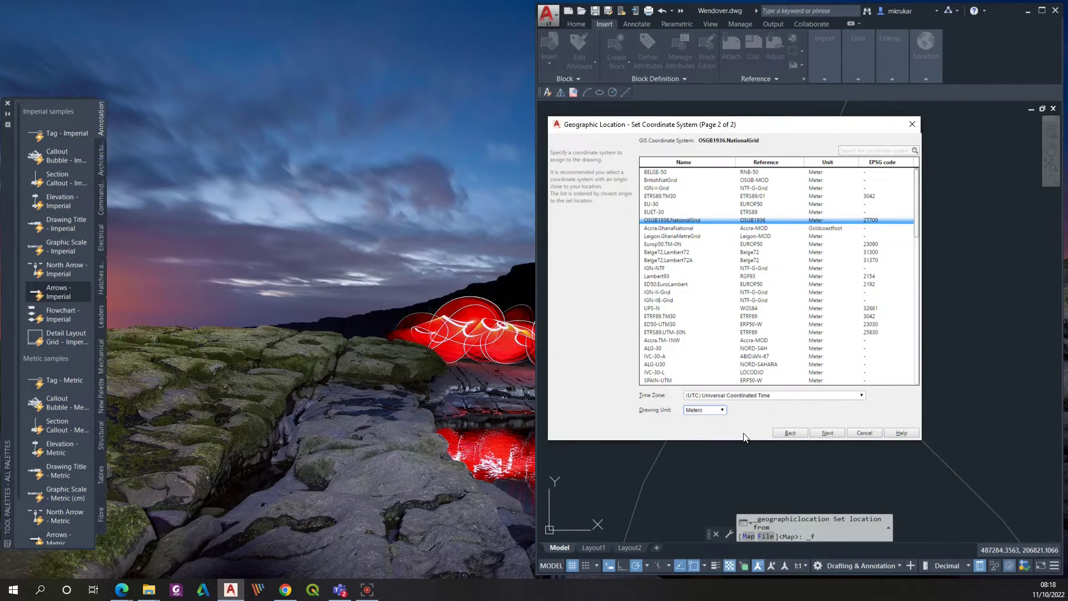
click(826, 434)
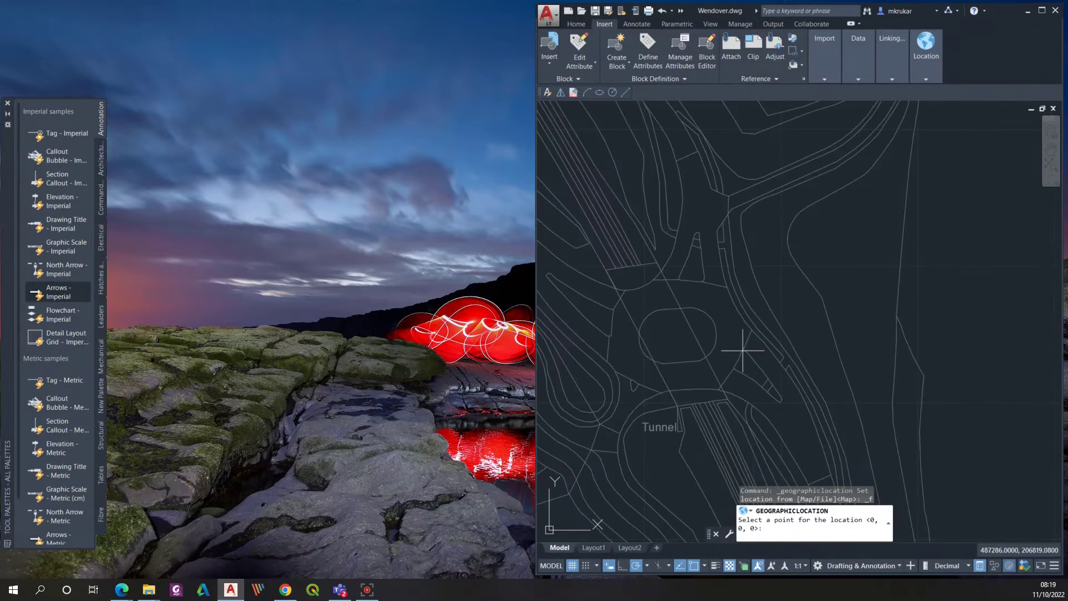
Step: Place the location point on the line junction at the roundabout's east side, about 487286, 206819, with the north direction straight up at 90°
scroll(743, 351, down, 3)
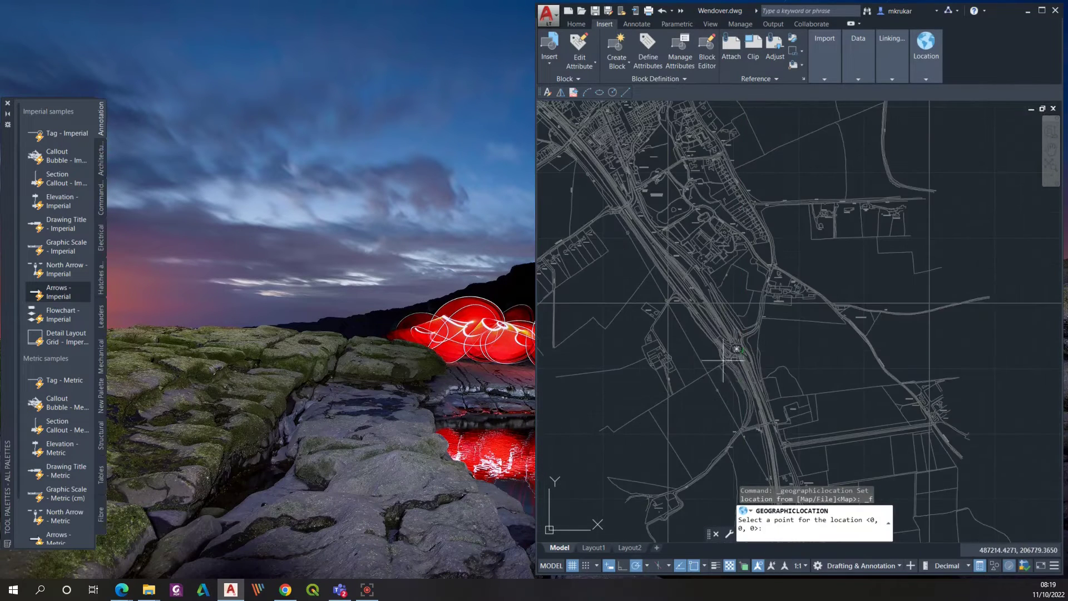
scroll(738, 382, down, 1)
scroll(723, 359, up, 5)
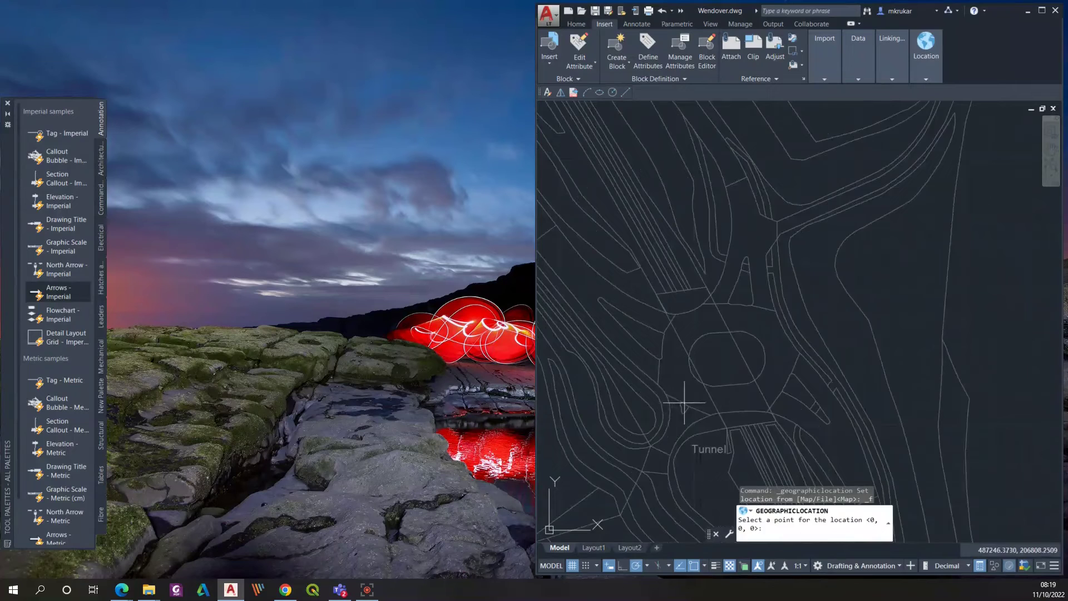
scroll(832, 366, up, 6)
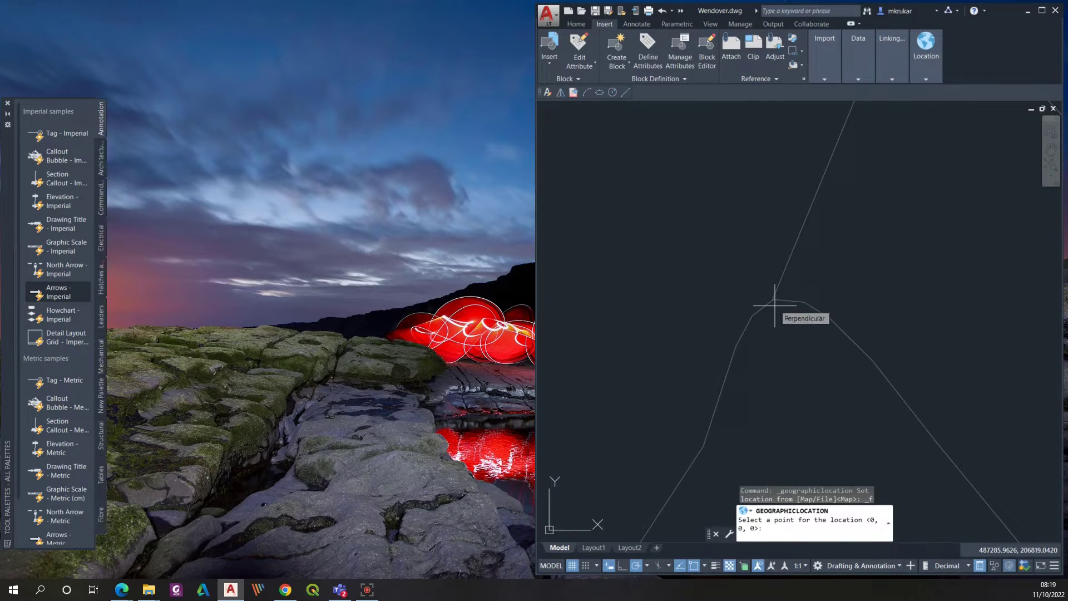
click(775, 305)
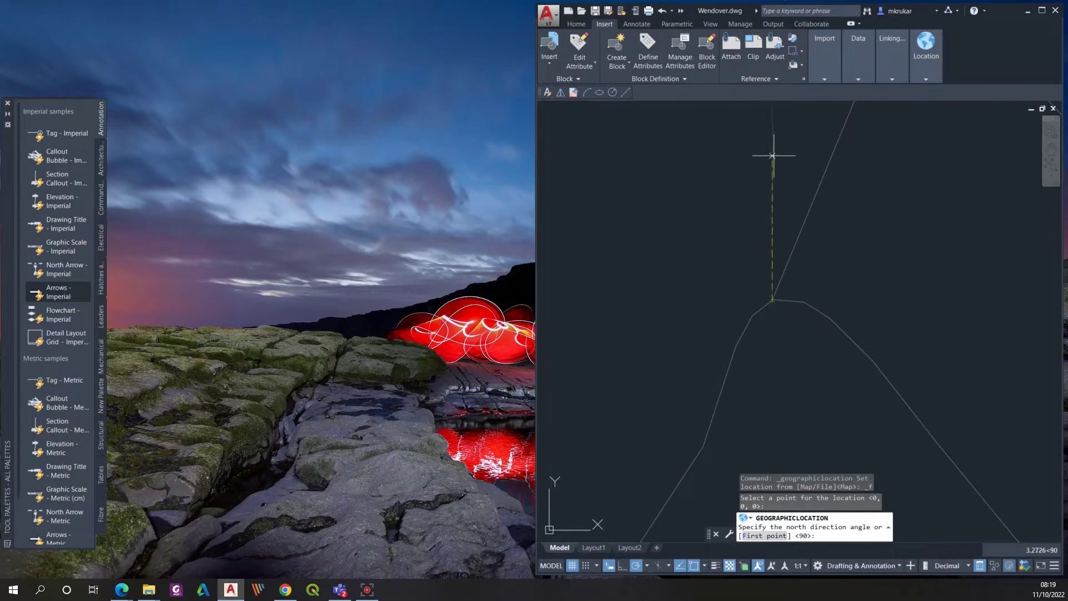
click(774, 127)
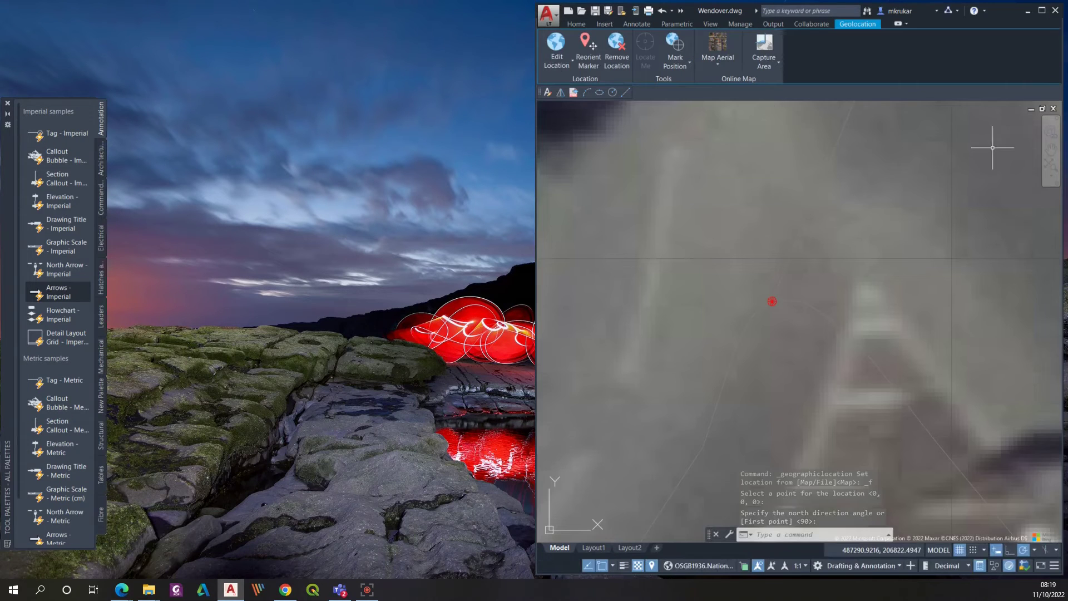
Step: Maximize the drawing window and examine how the linework aligns with the aerial map at the roundabout and across Wendover
click(1042, 15)
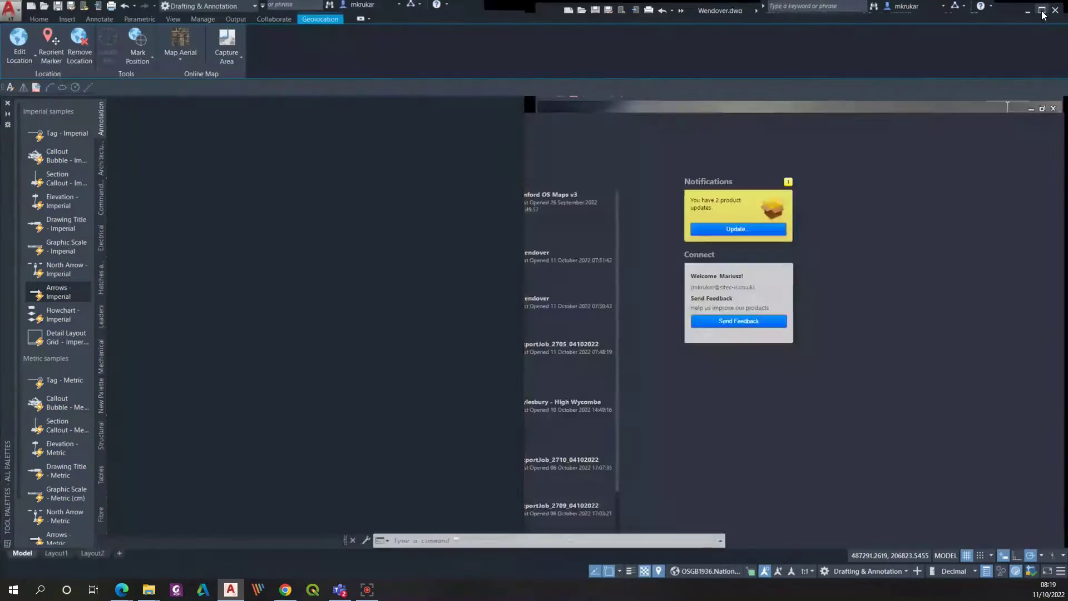
scroll(591, 271, down, 5)
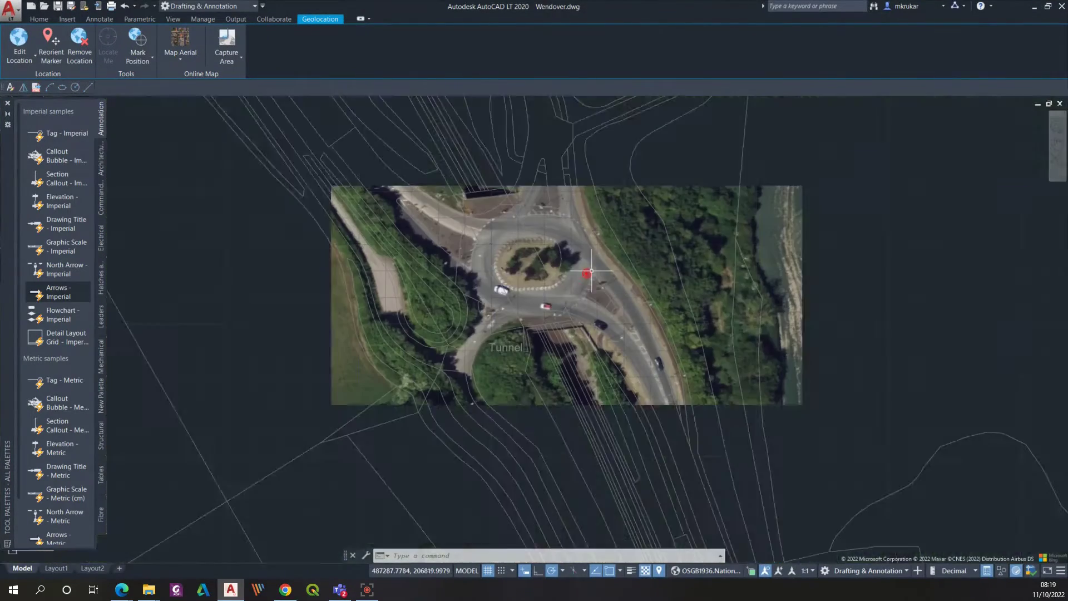
scroll(584, 300, down, 3)
scroll(584, 302, down, 3)
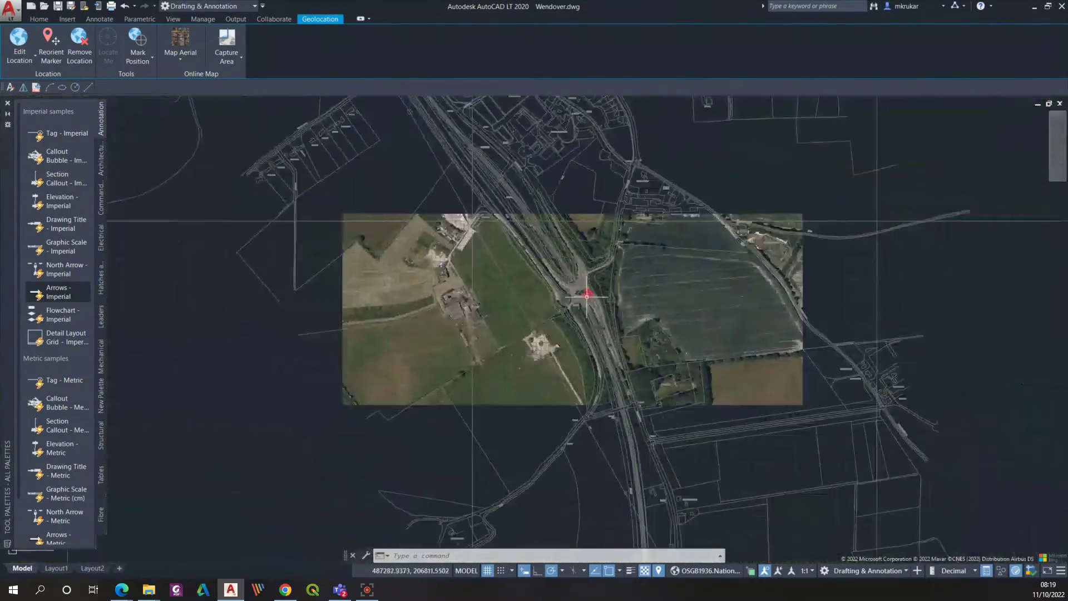
scroll(589, 318, down, 2)
scroll(594, 330, down, 2)
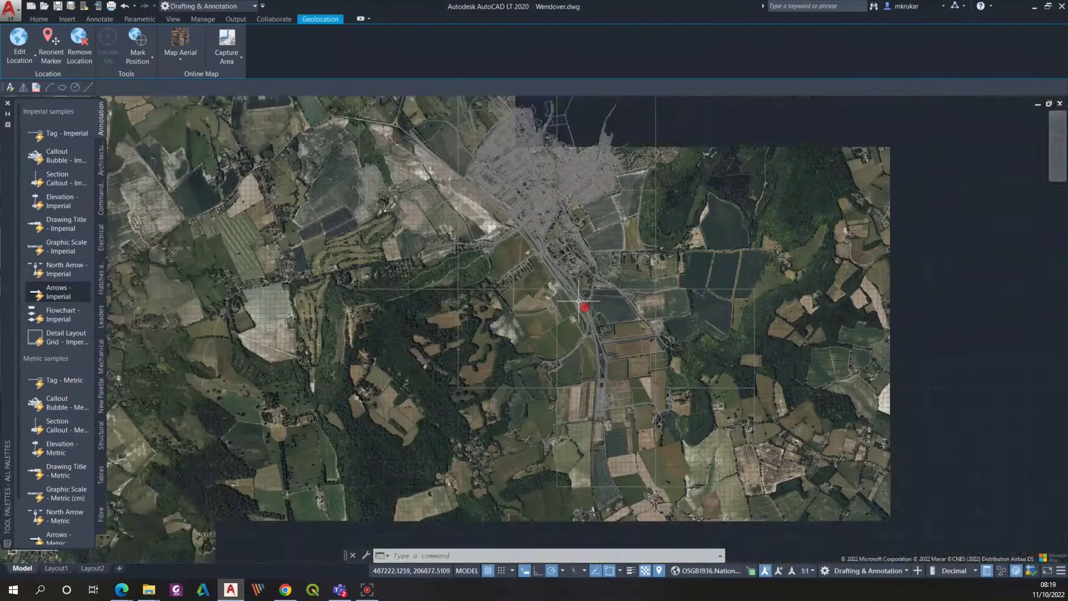
scroll(498, 221, up, 4)
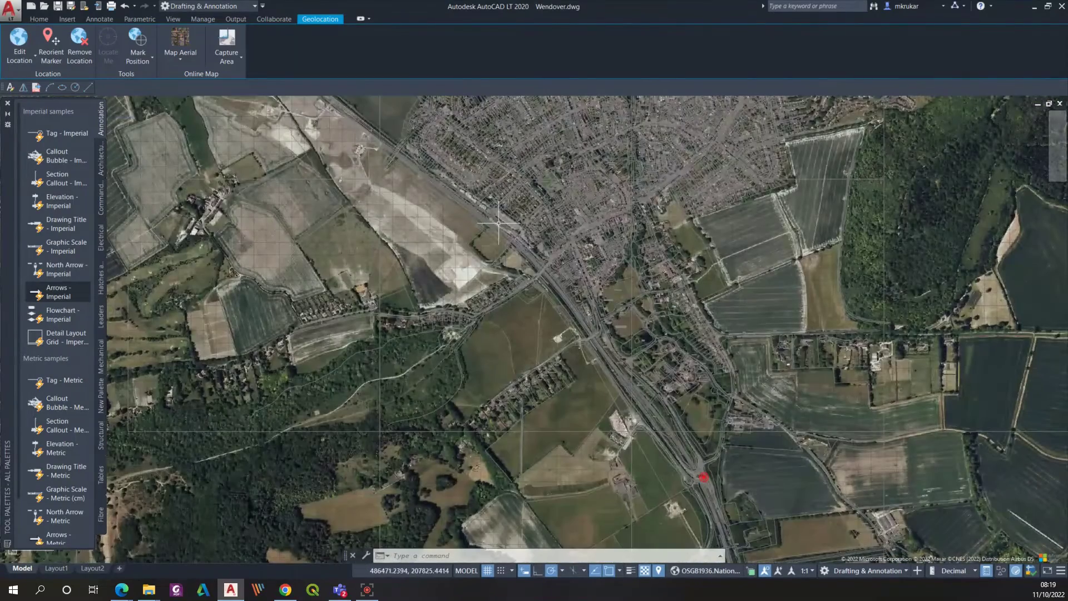
scroll(564, 312, down, 3)
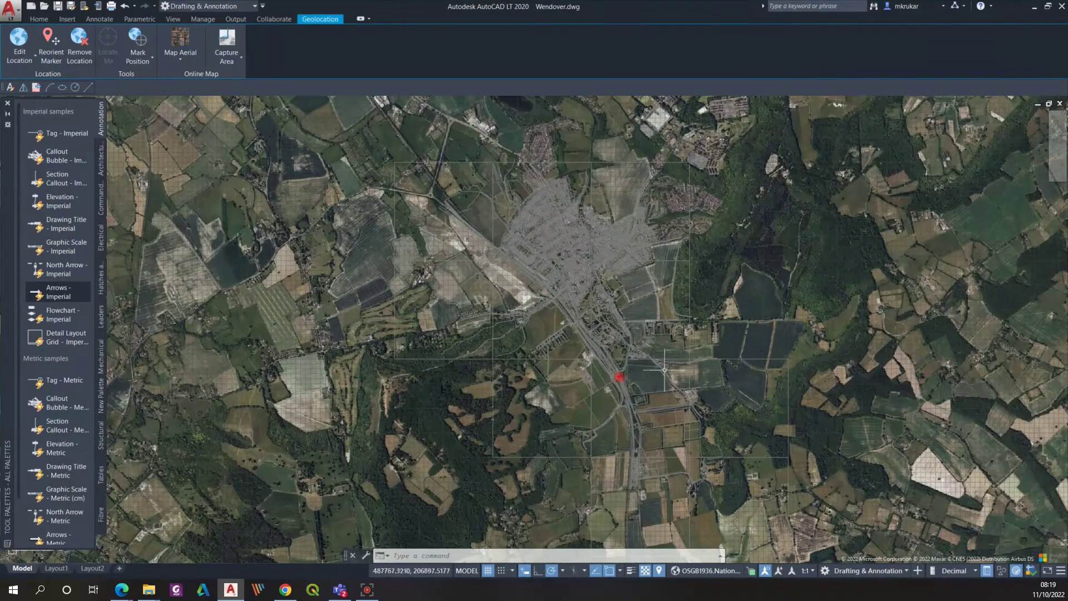
scroll(526, 217, up, 2)
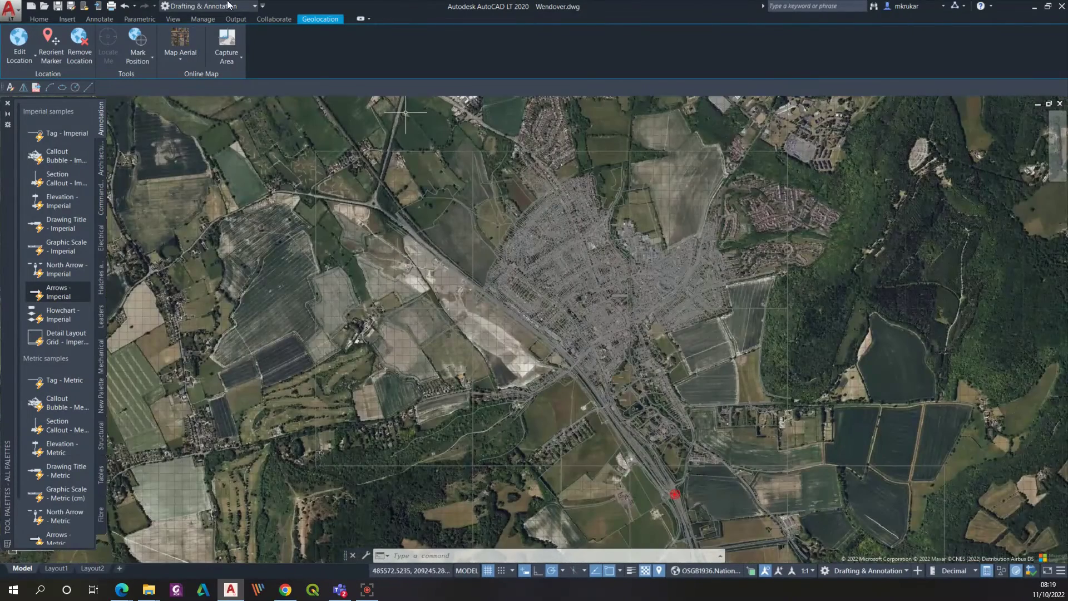
Step: Make the OS Mapping layer current and change its colour to 250 so the linework contrasts with the aerial map
click(39, 18)
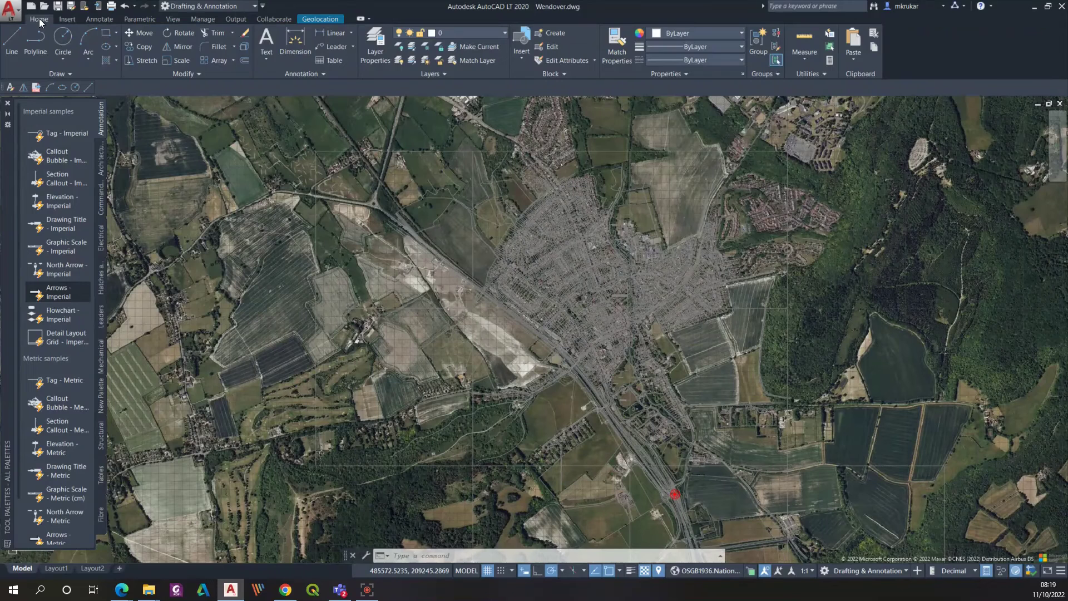
click(376, 55)
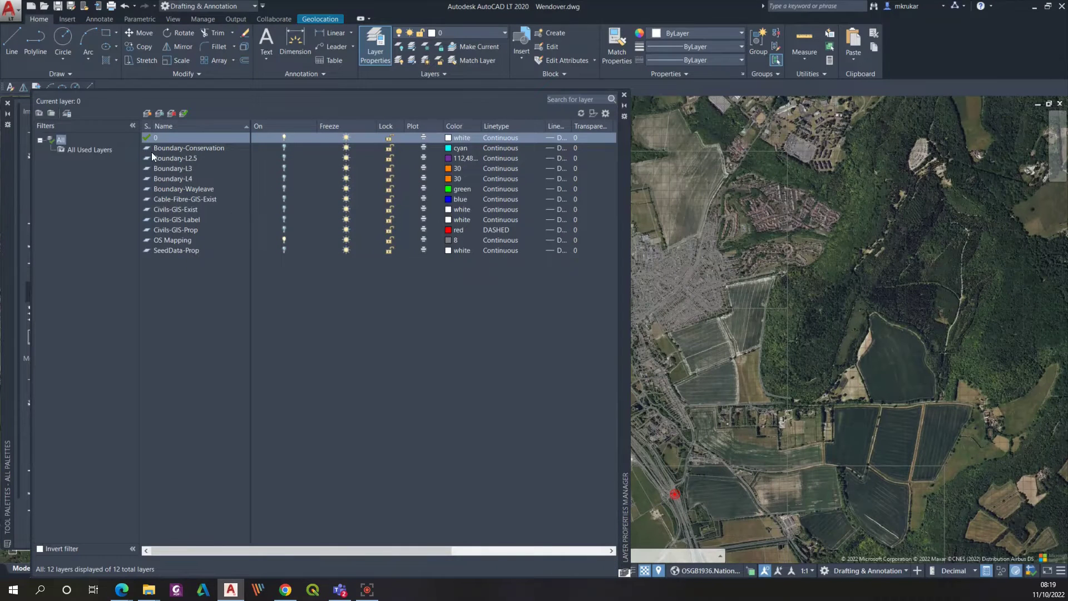
double_click(167, 239)
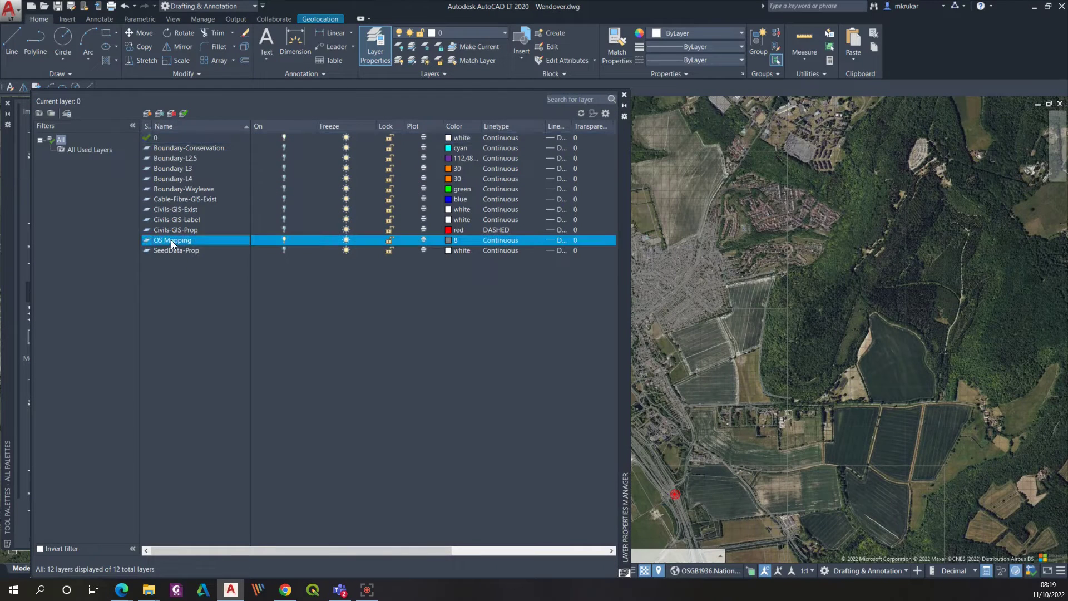
click(452, 240)
click(441, 332)
click(516, 381)
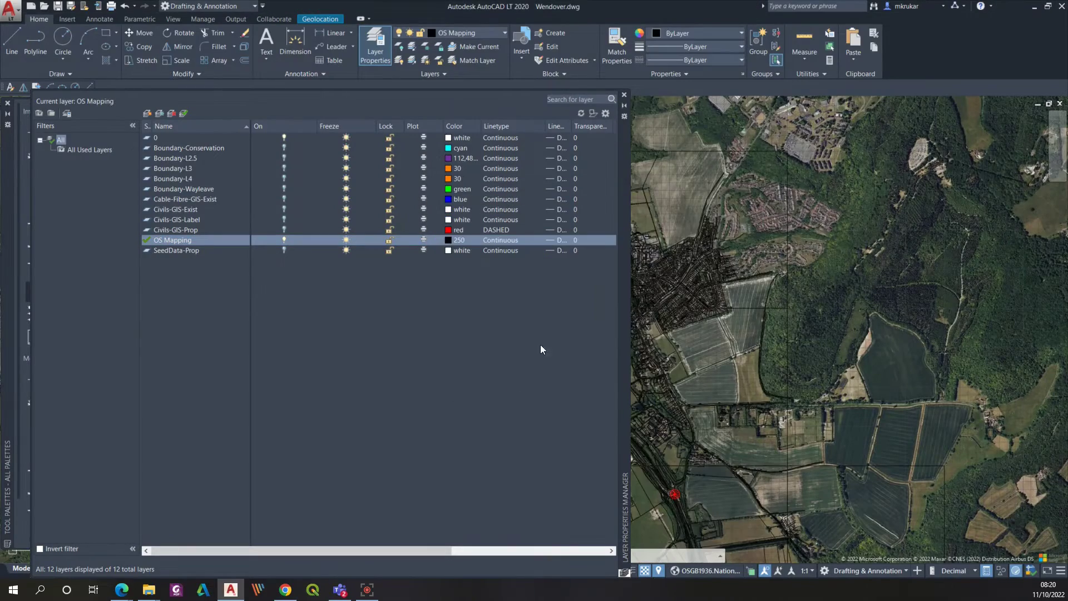
click(623, 95)
scroll(527, 297, down, 3)
scroll(527, 297, up, 2)
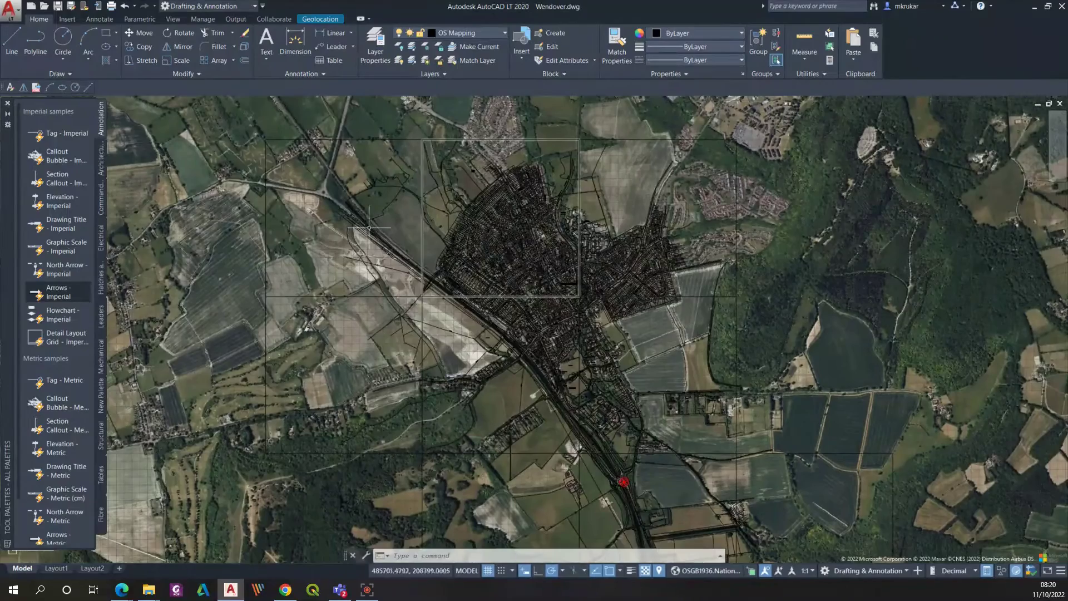
Step: Examine how the recoloured linework fits the aerial map along the bypass, around the neighbouring fields and at the roundabout
scroll(370, 228, down, 2)
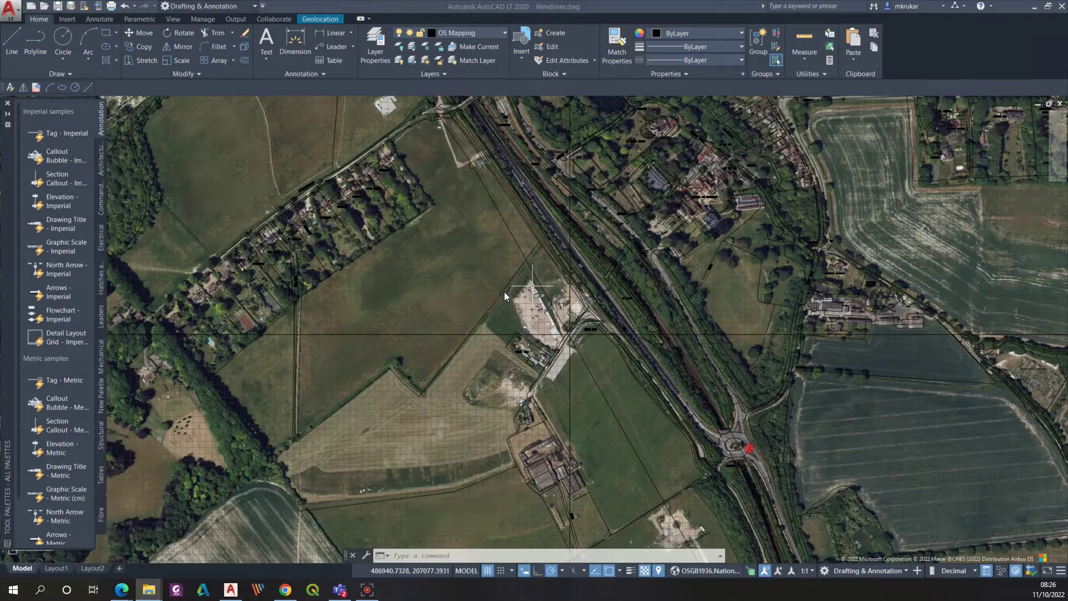
scroll(475, 293, down, 2)
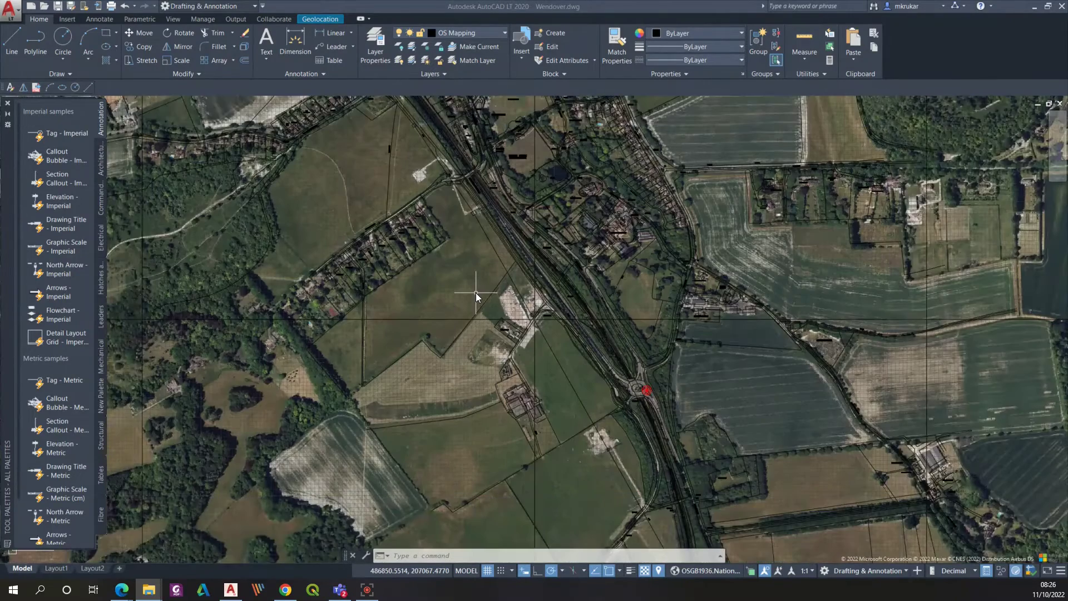
scroll(605, 335, up, 2)
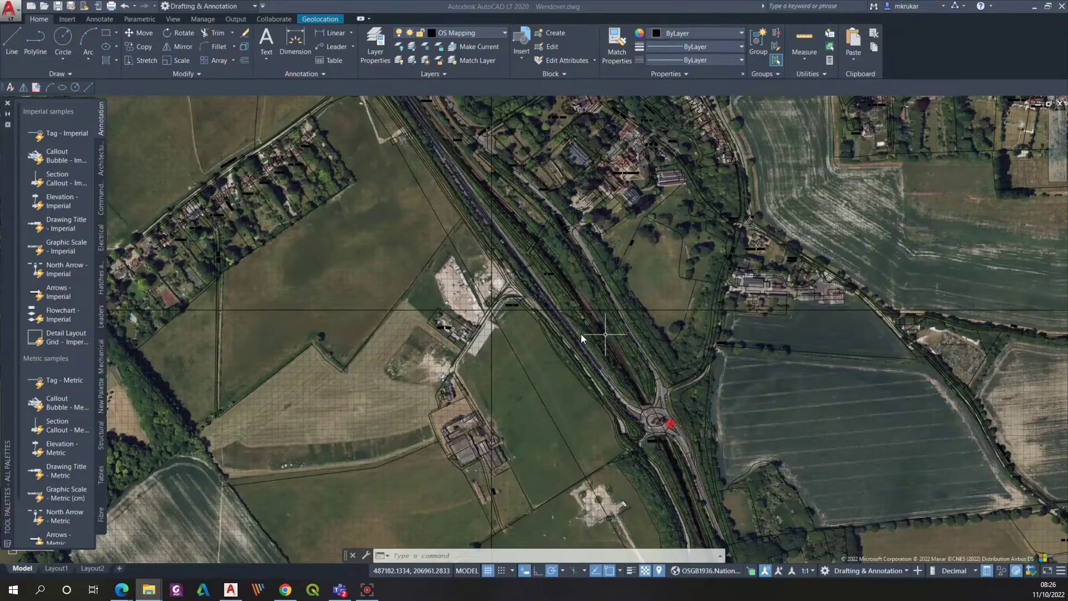
scroll(551, 300, down, 2)
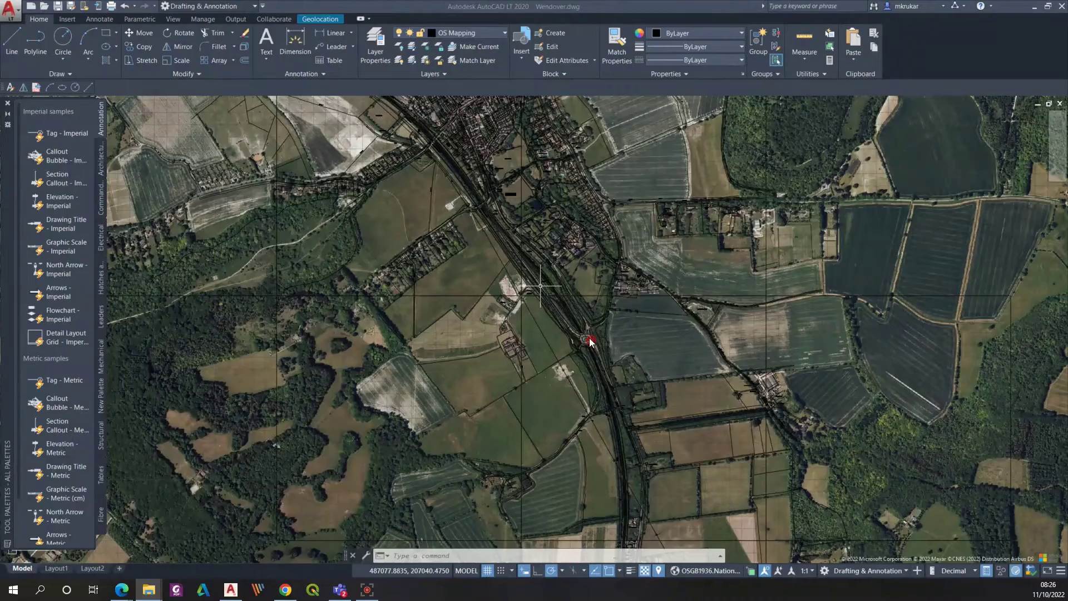
scroll(559, 295, up, 2)
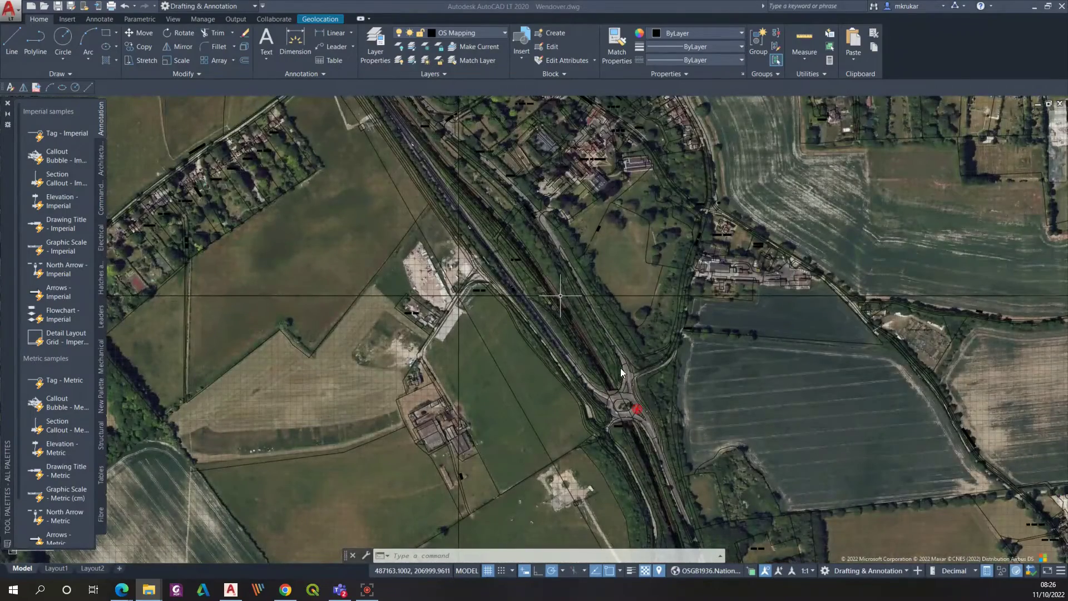
scroll(665, 399, up, 2)
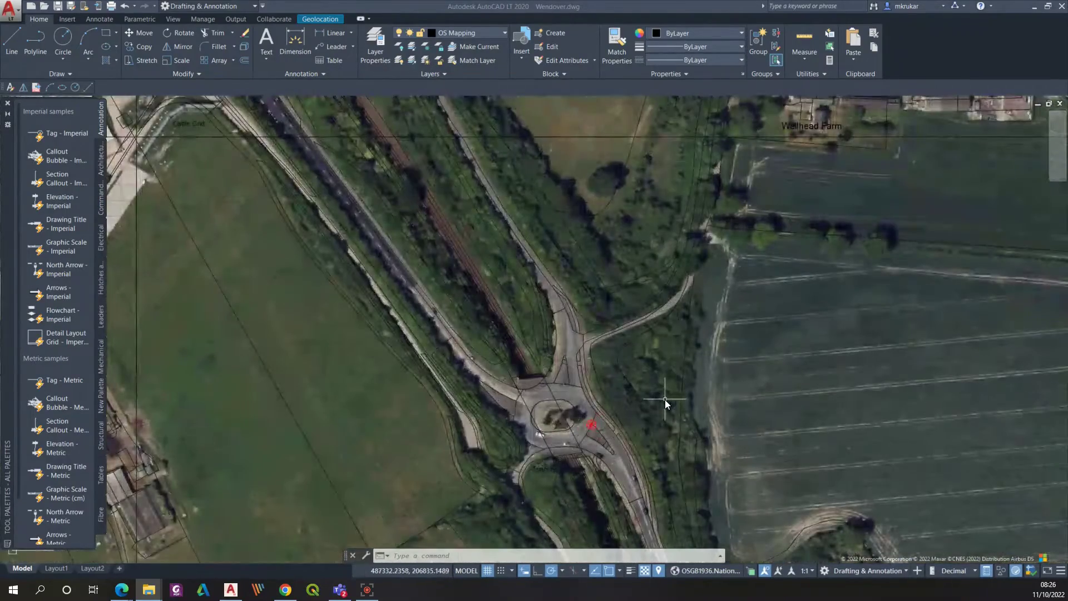
Step: Reorient the location marker, keeping it on the junction at the roundabout's east side, with a north direction angle of 91.85°
click(67, 21)
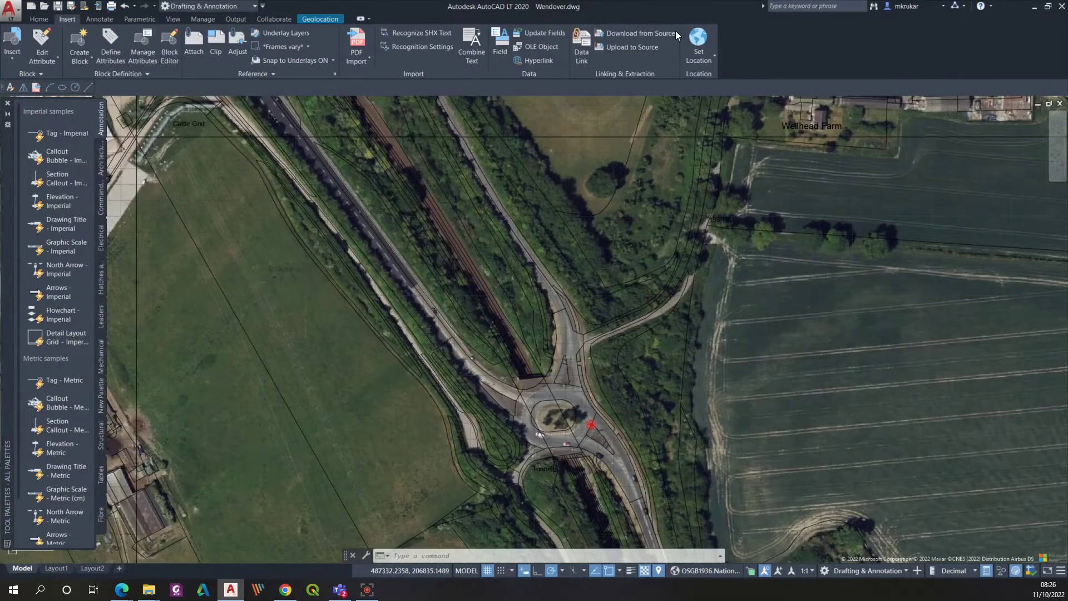
click(321, 19)
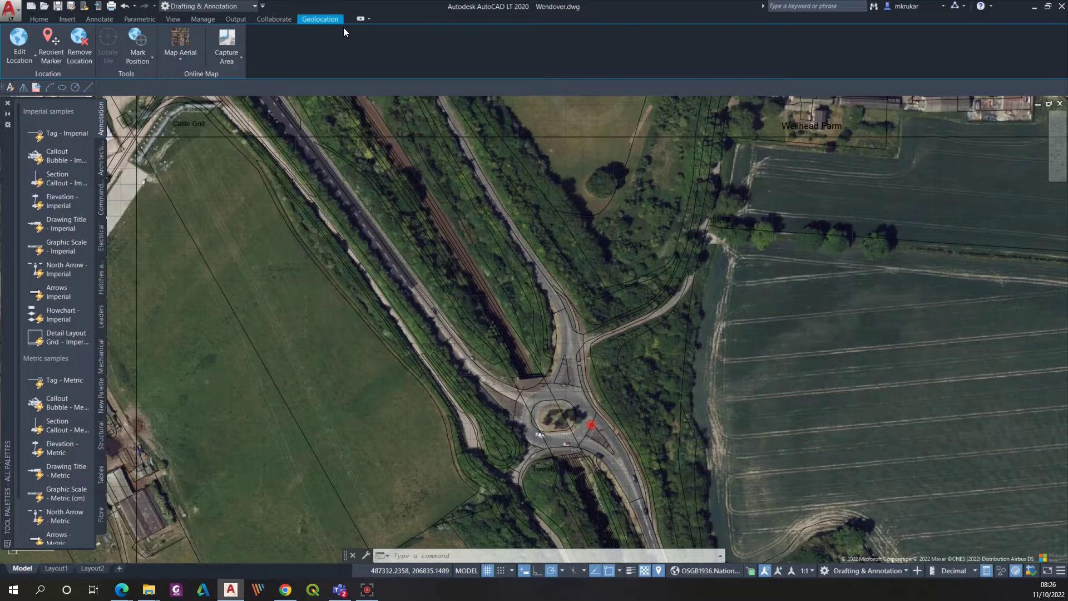
click(50, 42)
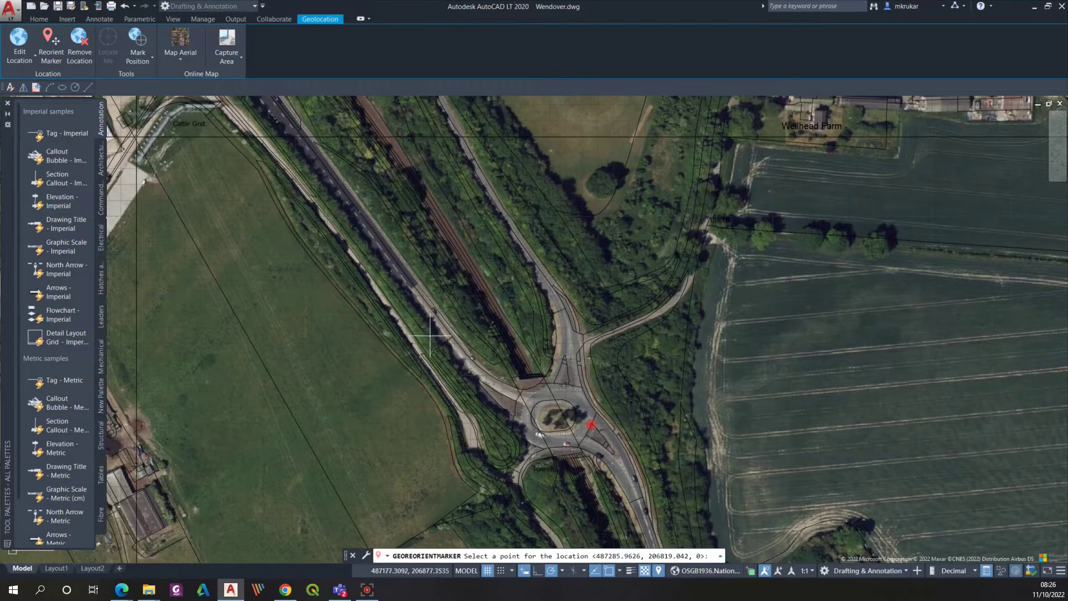
scroll(588, 435, up, 5)
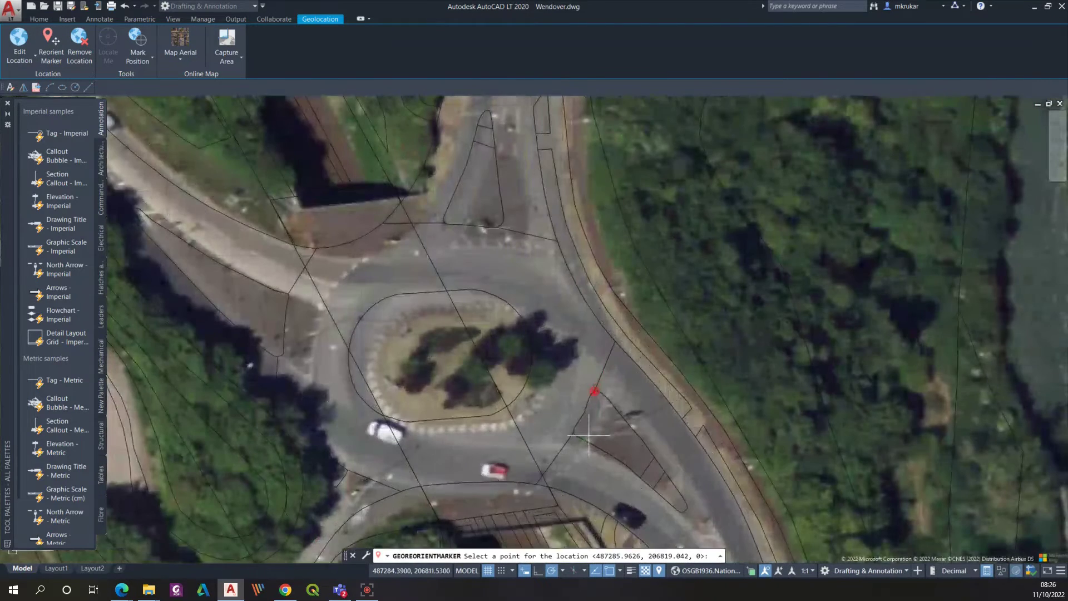
scroll(593, 414, up, 1)
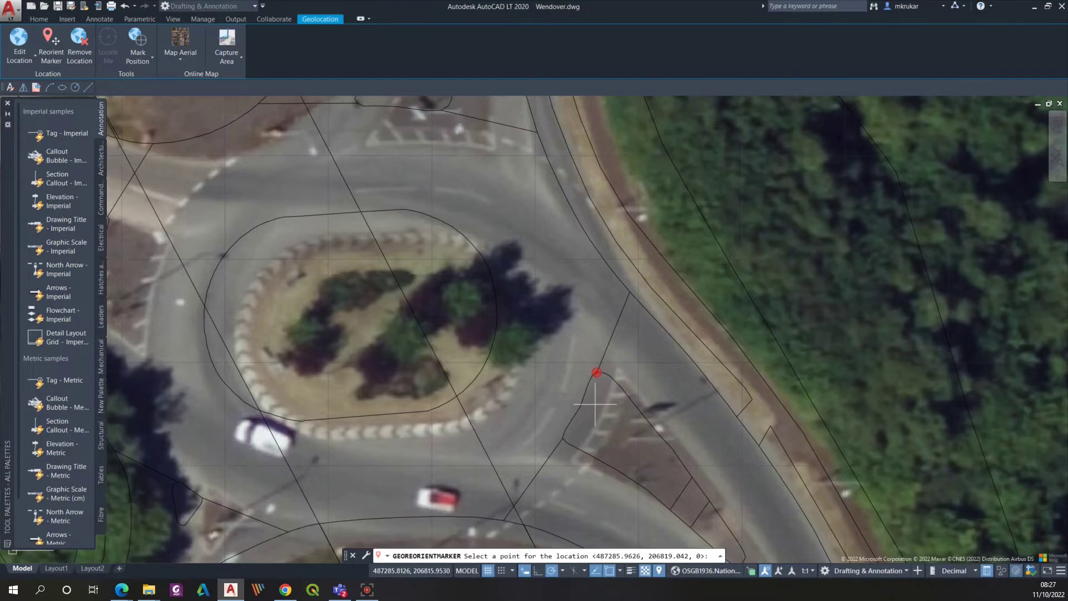
click(597, 372)
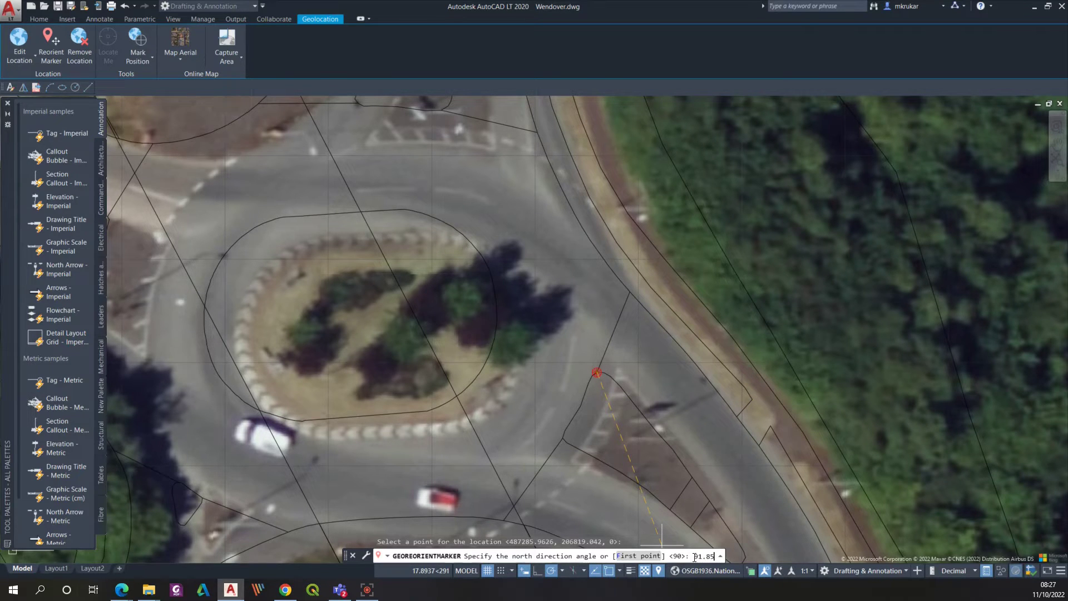
key(Return)
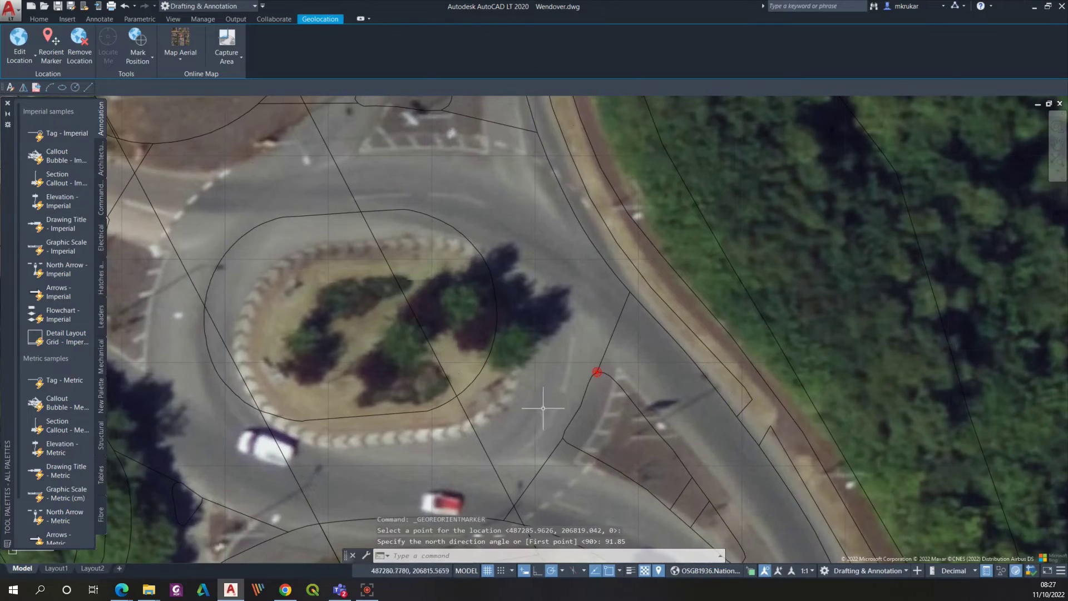
Step: Check the rotated aerial map against the linework from the roundabout up through Wendover's housing and across the whole site
scroll(509, 305, down, 4)
scroll(477, 330, down, 6)
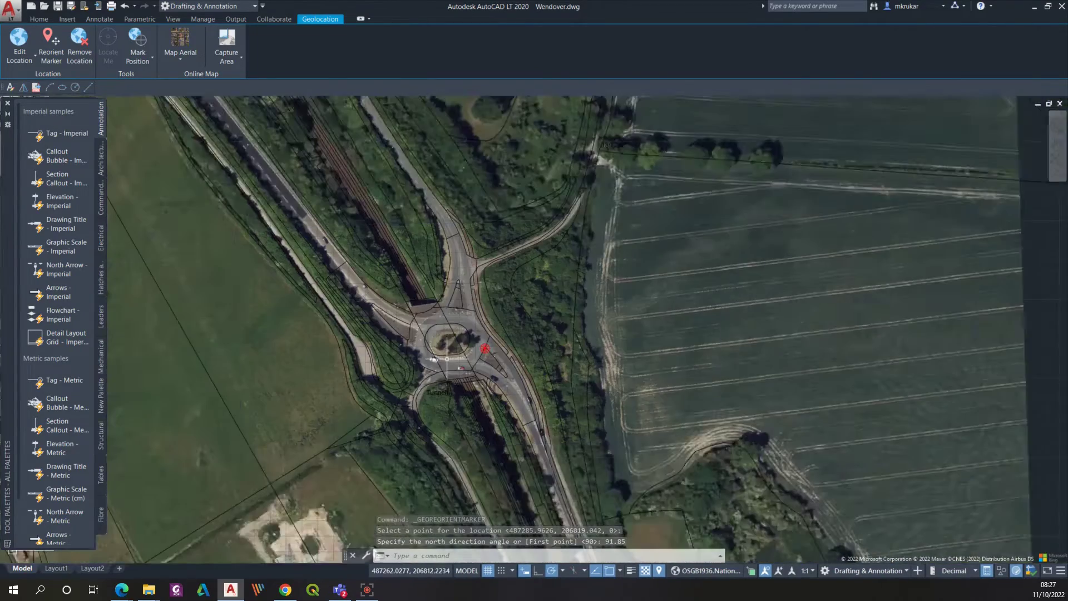
scroll(339, 192, down, 2)
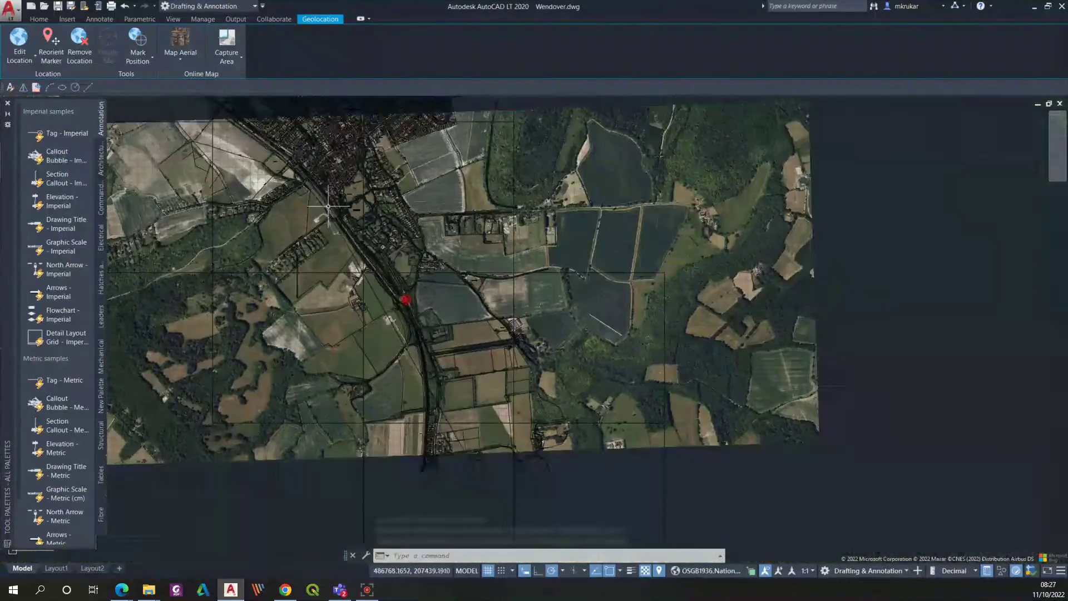
scroll(295, 142, up, 10)
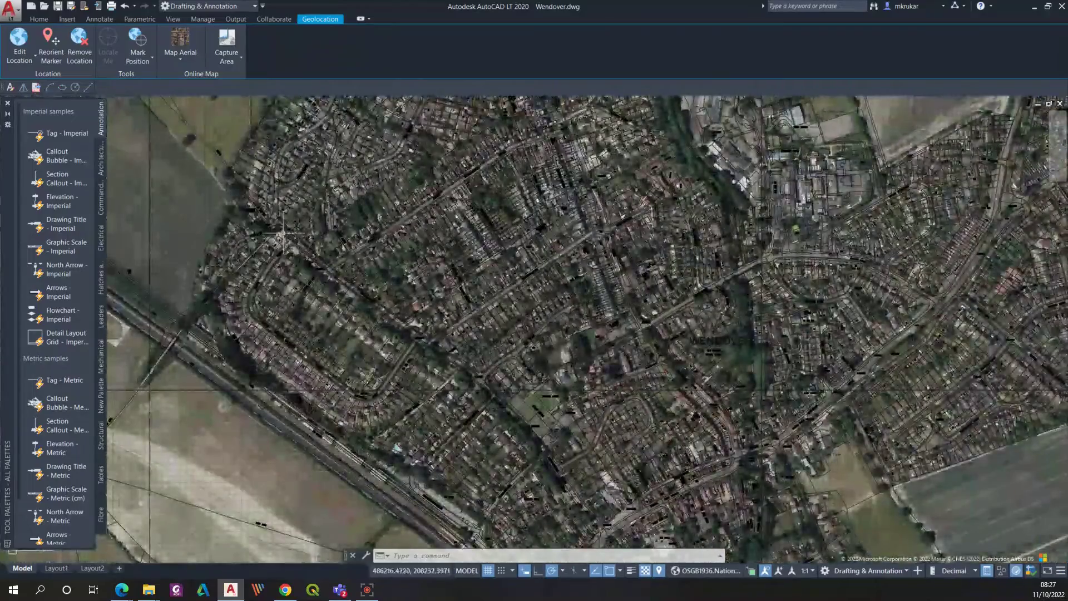
scroll(294, 139, up, 5)
scroll(358, 358, down, 8)
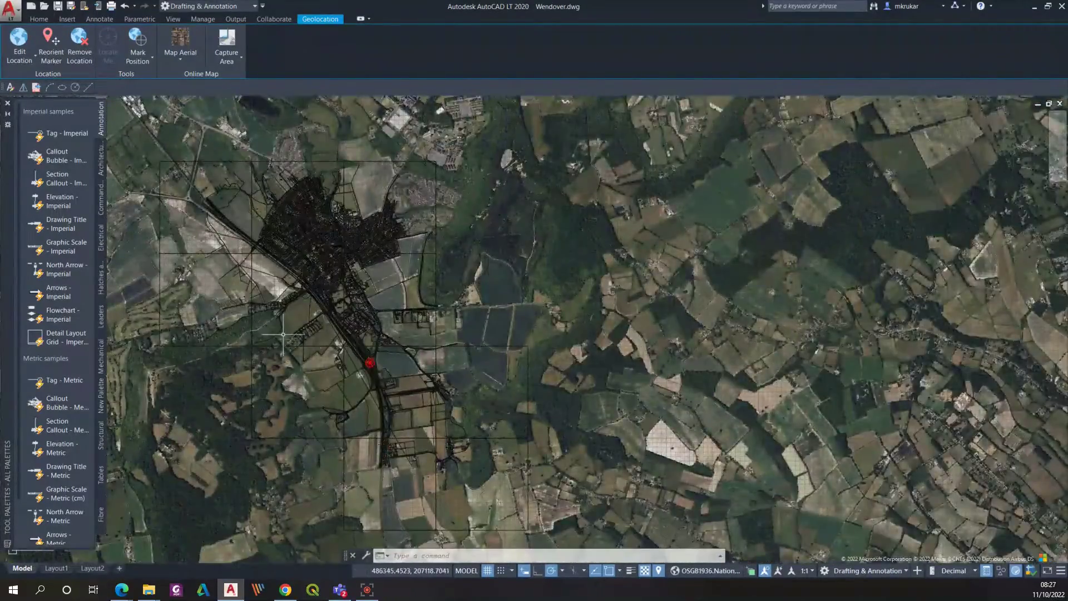
scroll(284, 334, up, 6)
Step: Reorient the location marker at the roundabout junction, about 487286, 206819, with a north direction angle of 93°
click(51, 41)
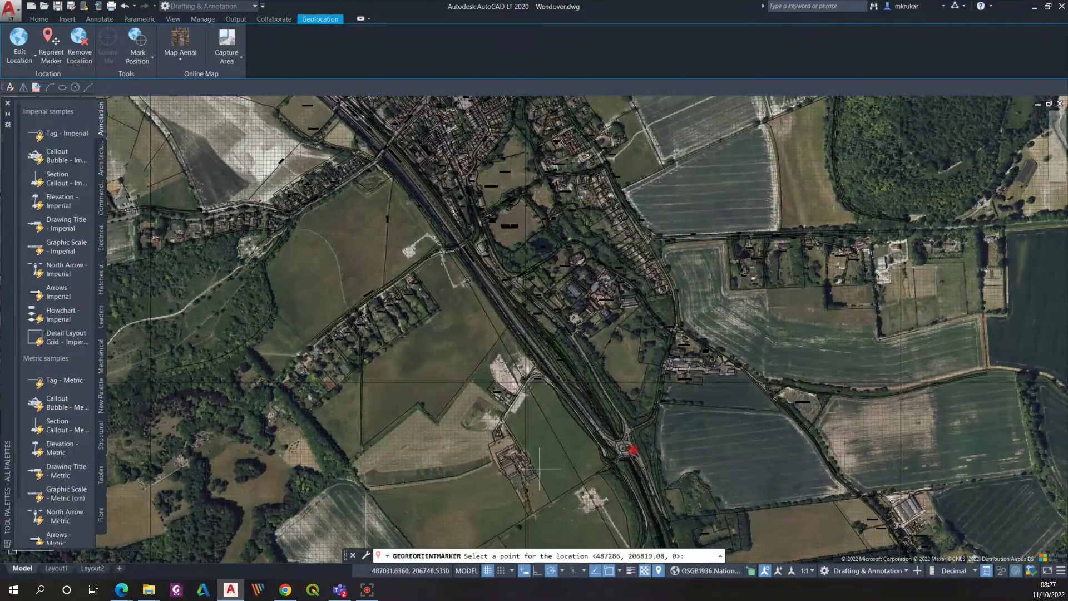
scroll(649, 457, up, 9)
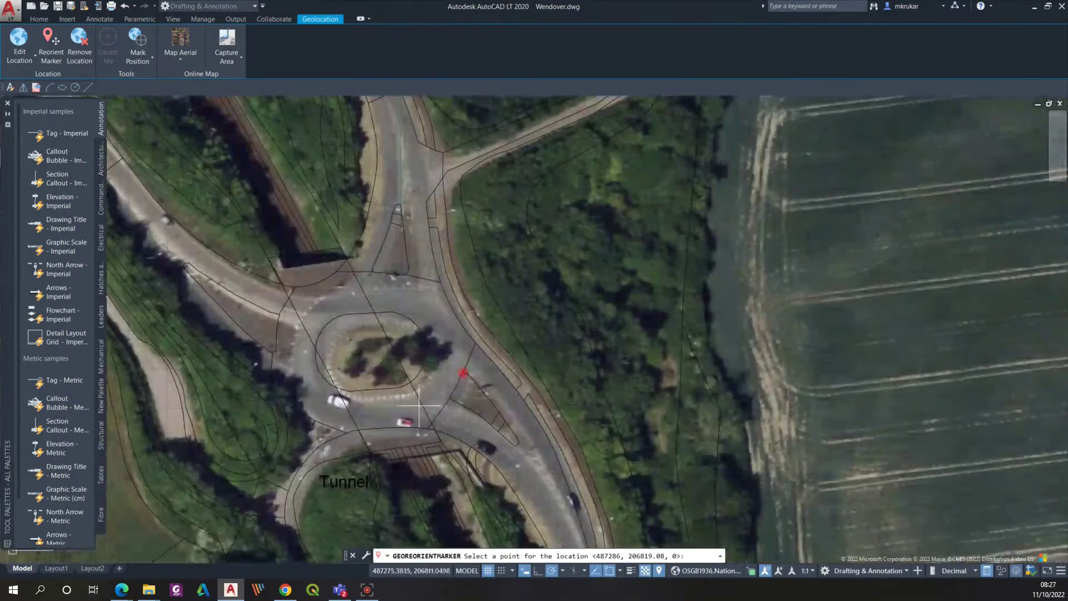
click(461, 379)
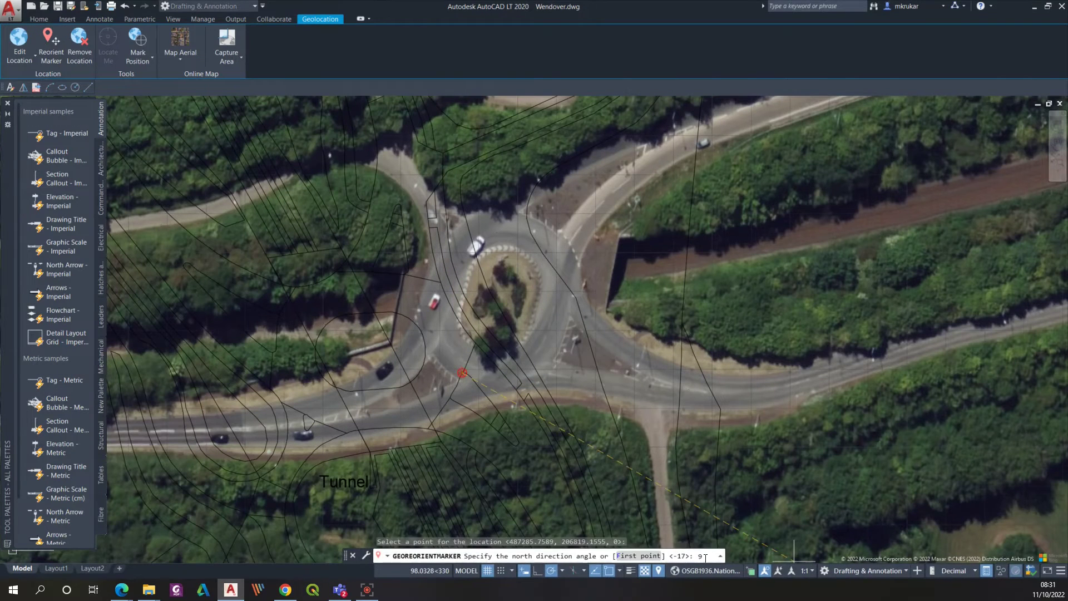
text(3)
key(Return)
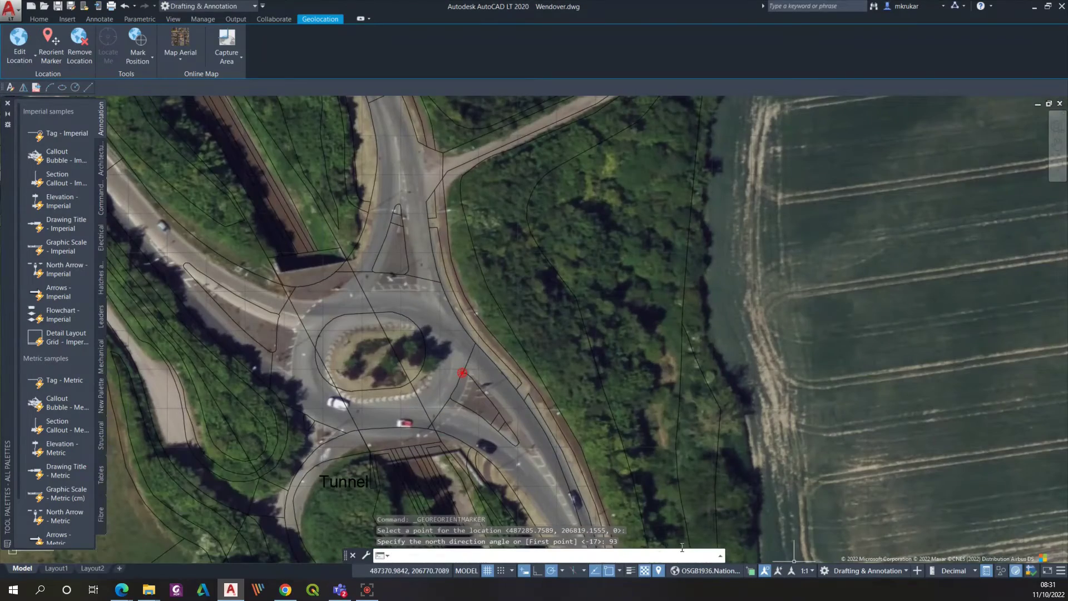
Step: Compare the linework with the aerial map at 93° around the roundabout, the north-west road and the town
scroll(522, 252, down, 5)
scroll(505, 287, up, 5)
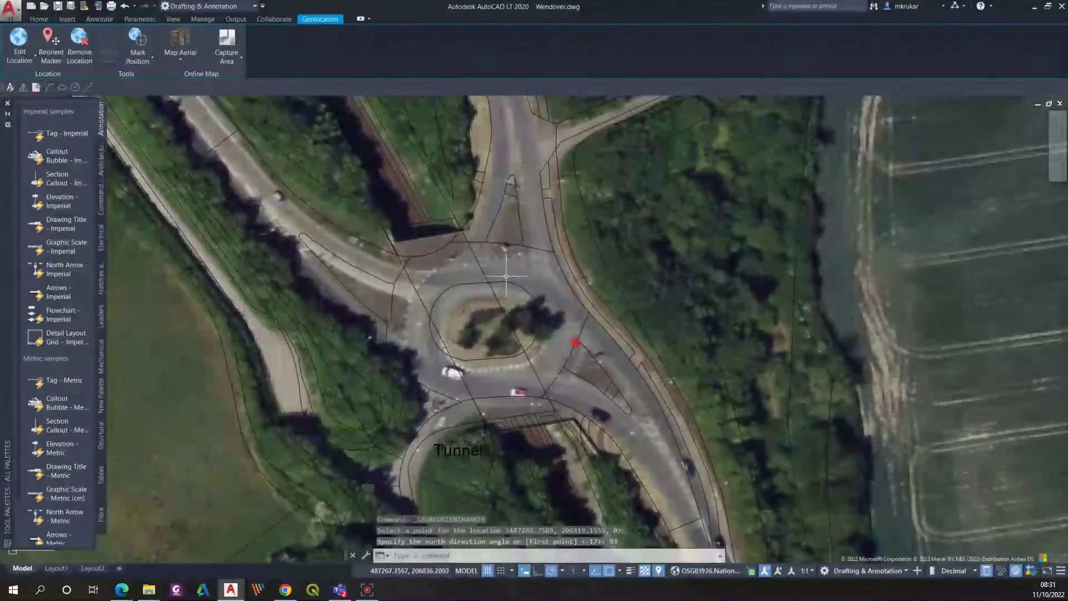
scroll(505, 287, down, 6)
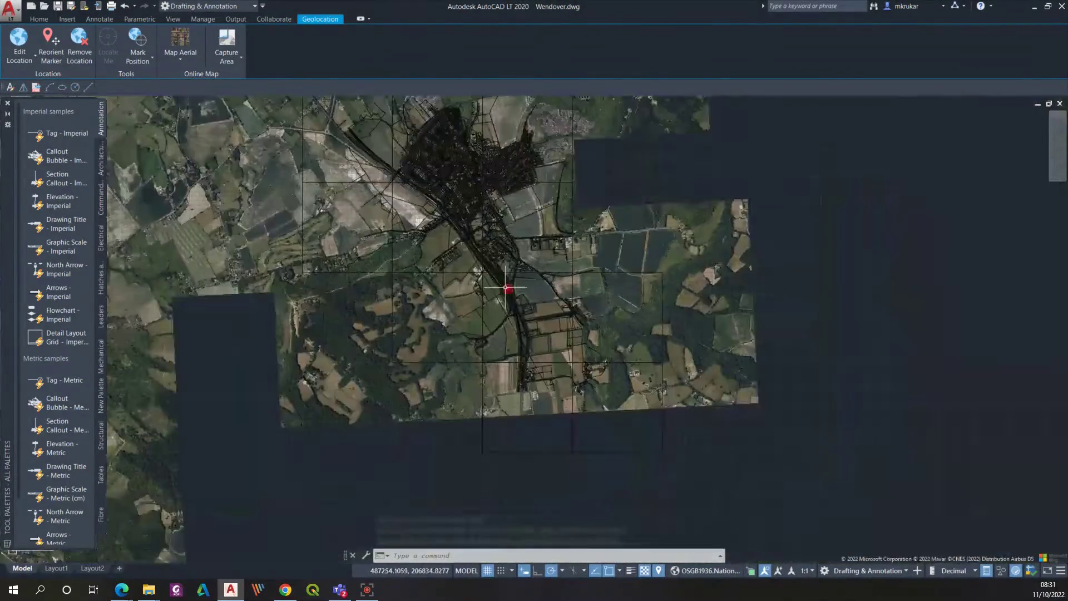
scroll(341, 245, up, 5)
scroll(356, 256, down, 5)
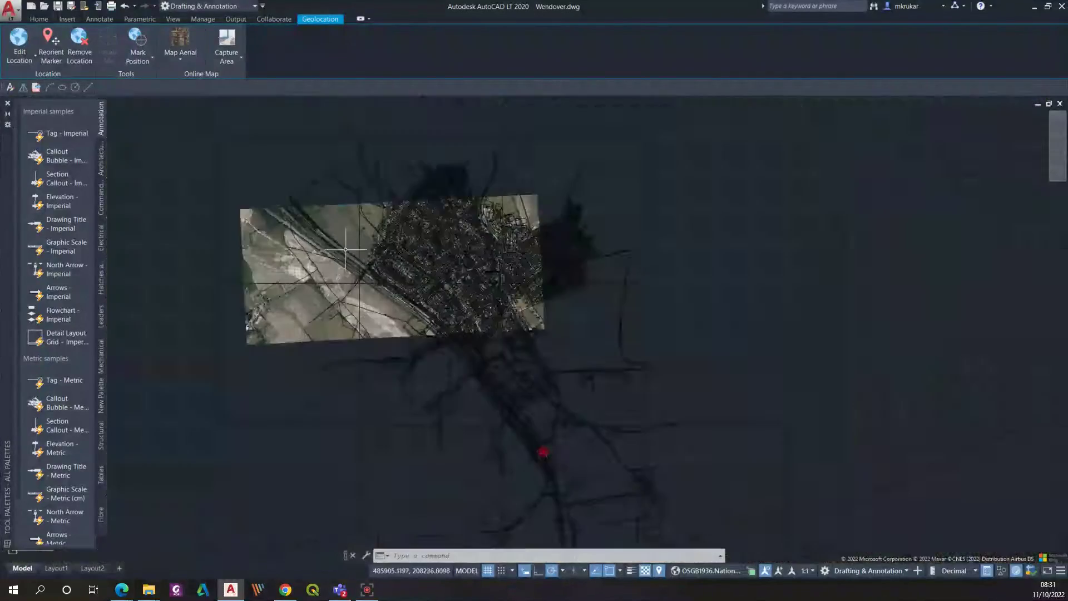
scroll(556, 490, up, 6)
scroll(556, 491, down, 5)
scroll(517, 372, up, 8)
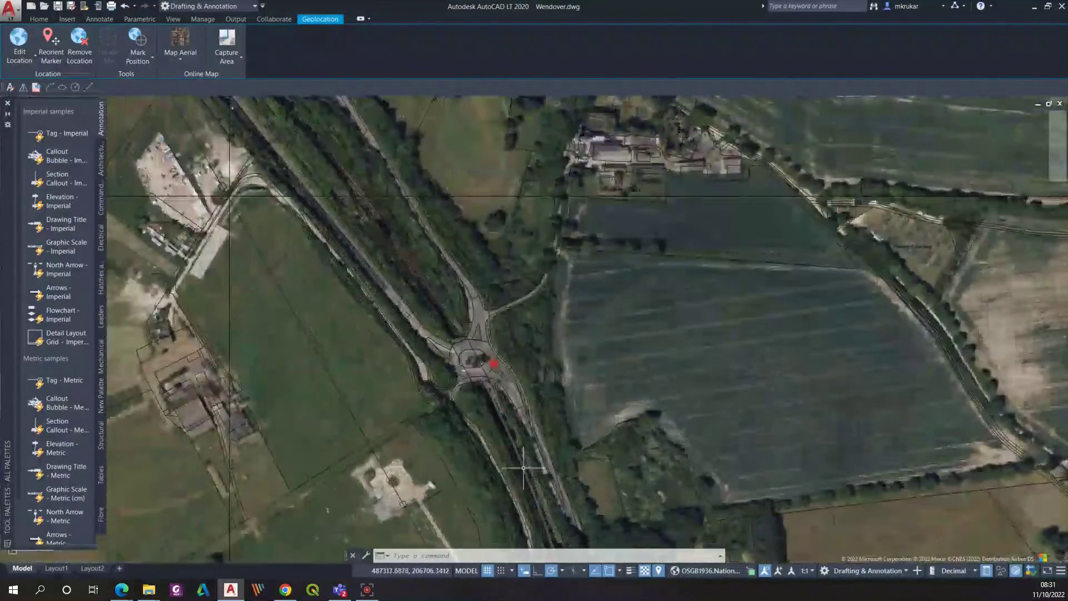
Step: Reorient the location marker at the roundabout junction with a north direction angle of 95°, checking the tennis courts and housing against the map
click(51, 44)
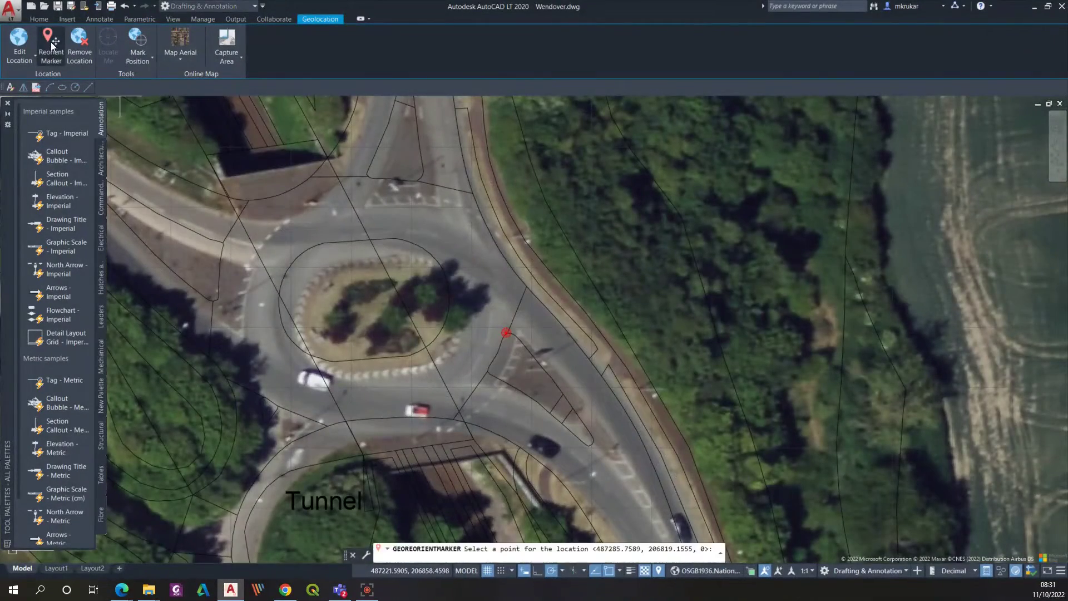
click(505, 332)
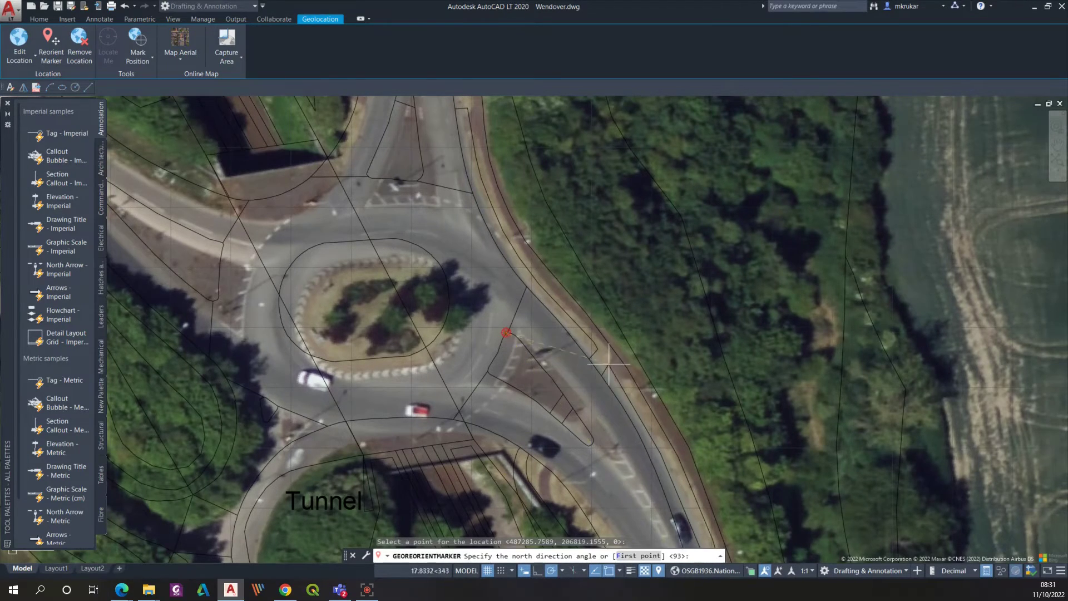
scroll(609, 365, down, 8)
scroll(541, 181, up, 5)
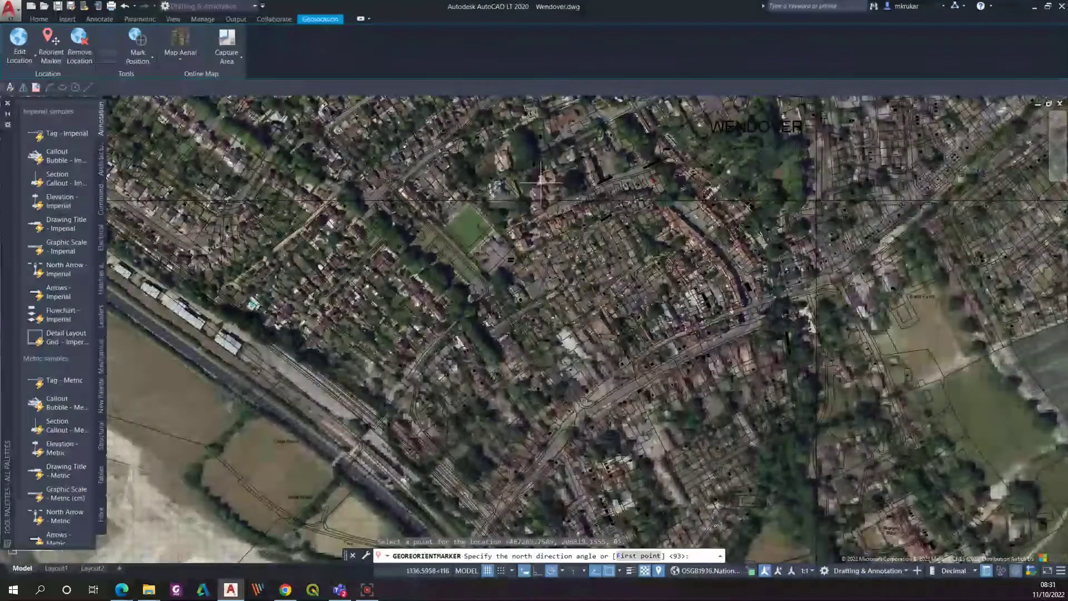
scroll(465, 208, up, 5)
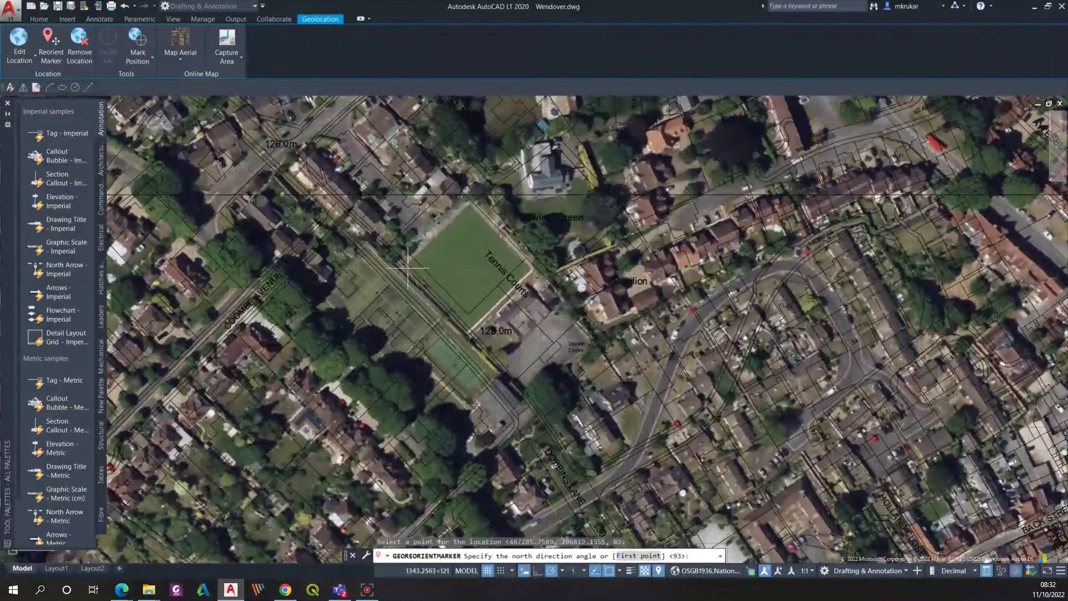
scroll(408, 268, down, 12)
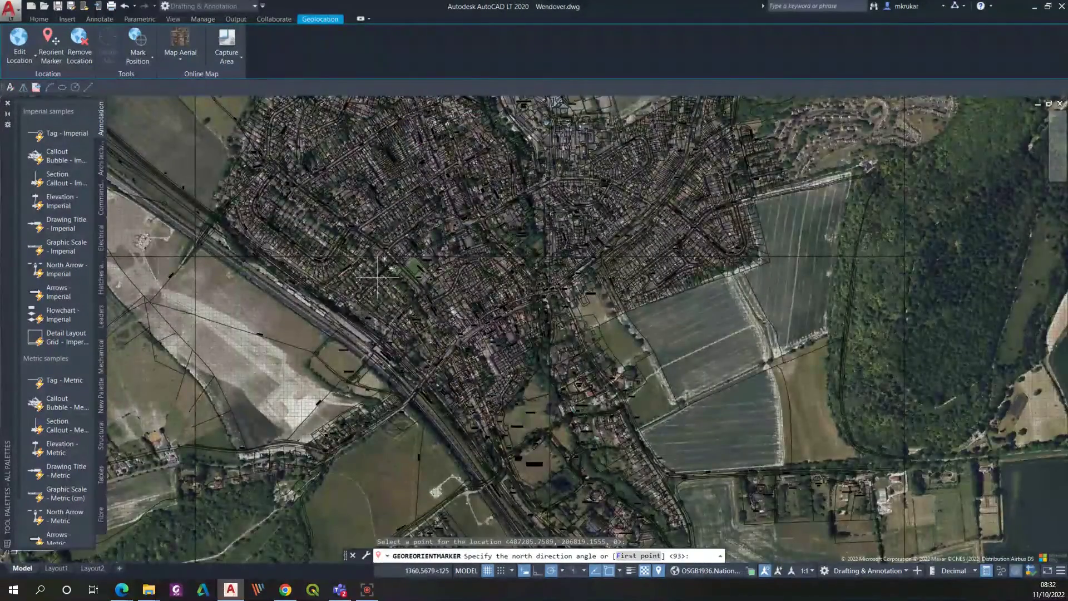
scroll(389, 272, down, 6)
scroll(566, 212, up, 10)
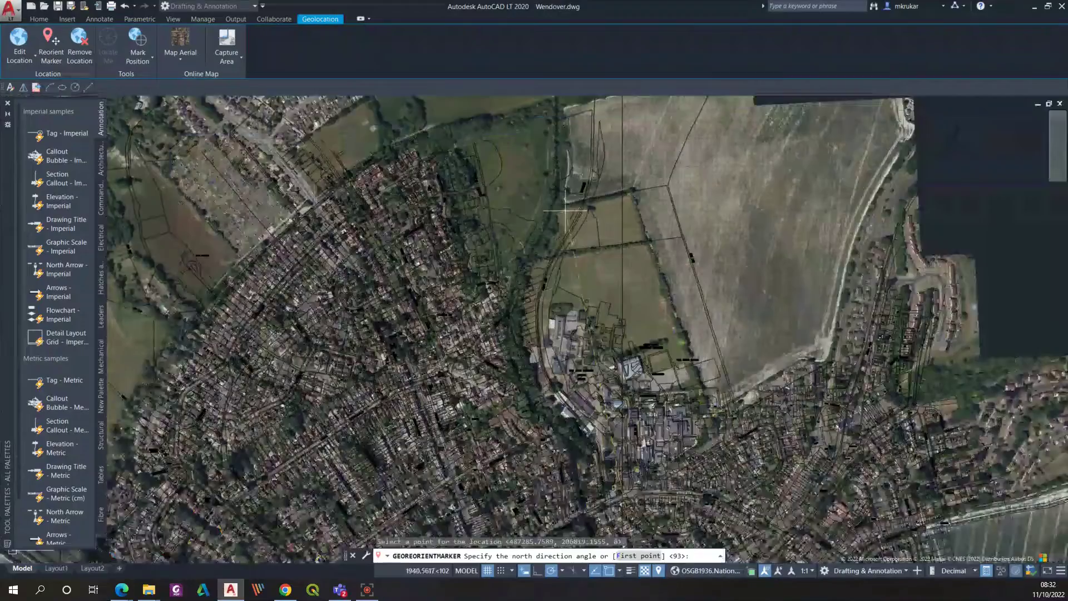
scroll(566, 212, down, 6)
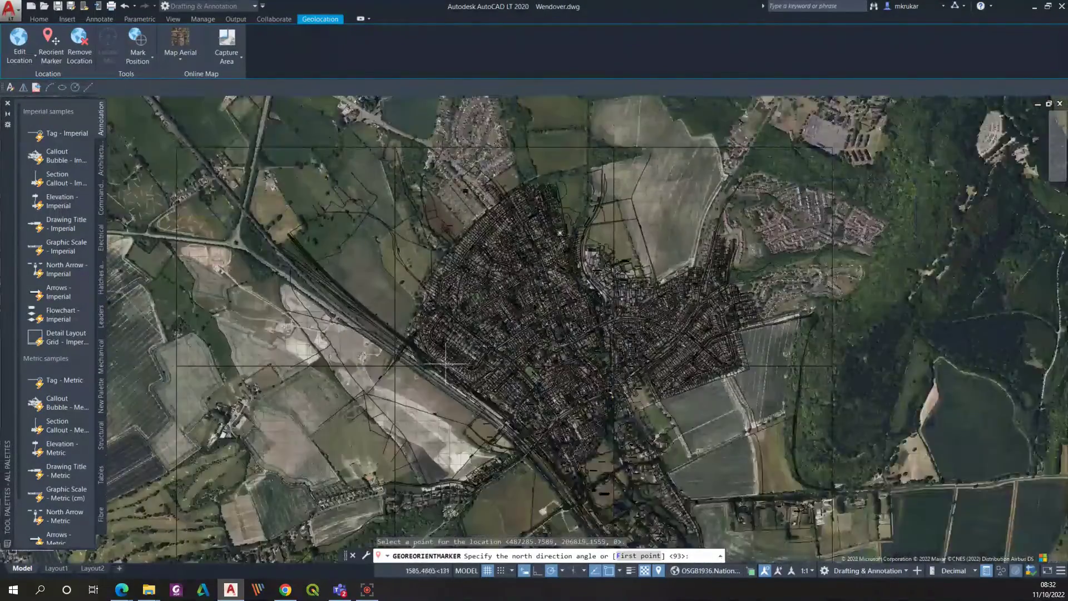
scroll(445, 364, up, 5)
scroll(806, 409, up, 5)
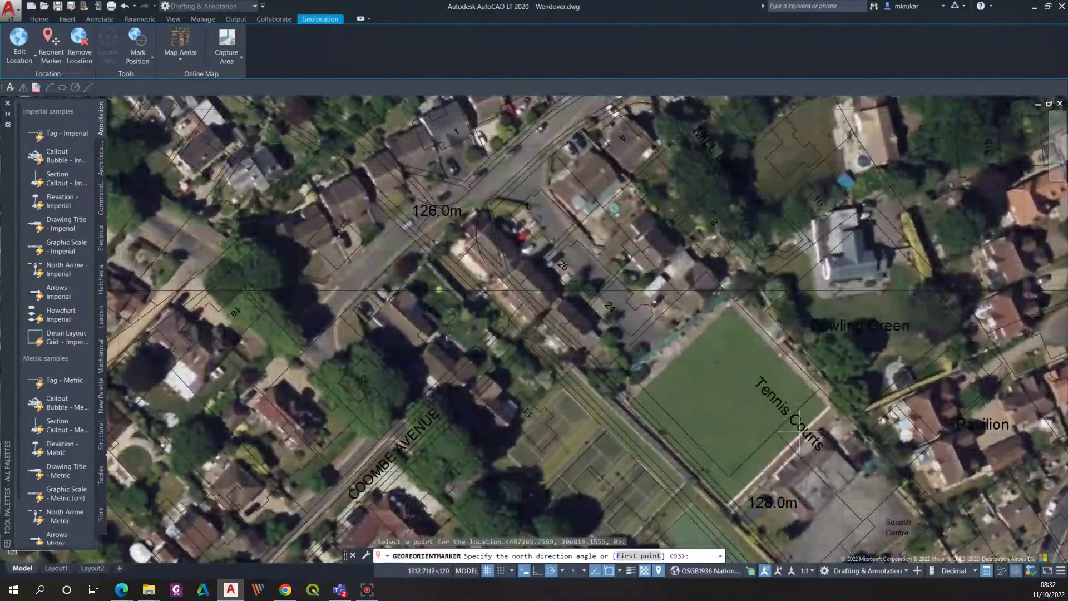
scroll(800, 431, down, 2)
scroll(714, 420, up, 4)
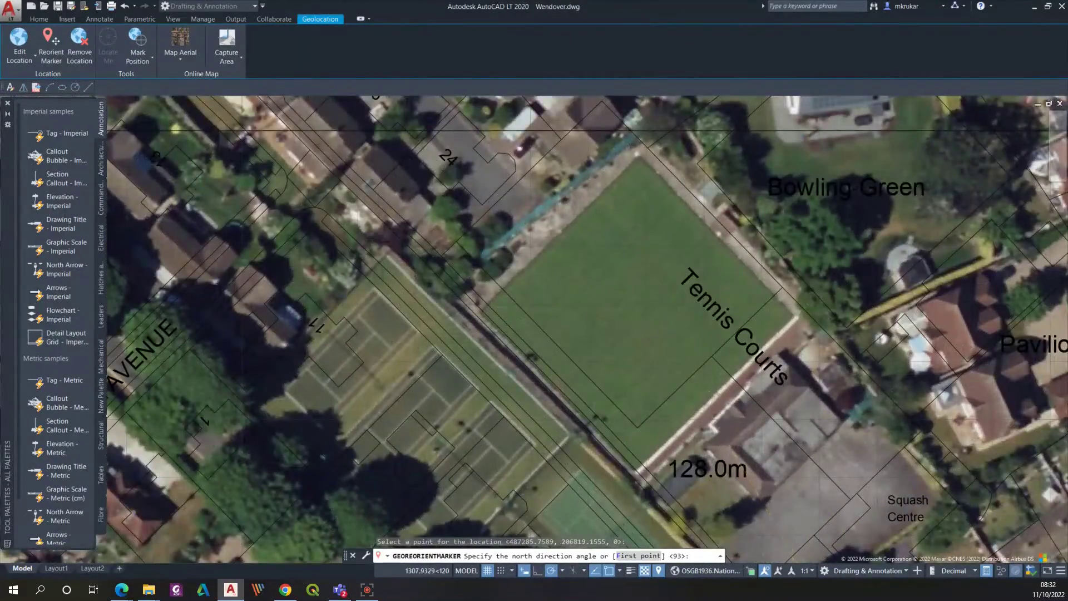
scroll(711, 410, down, 2)
scroll(672, 318, down, 4)
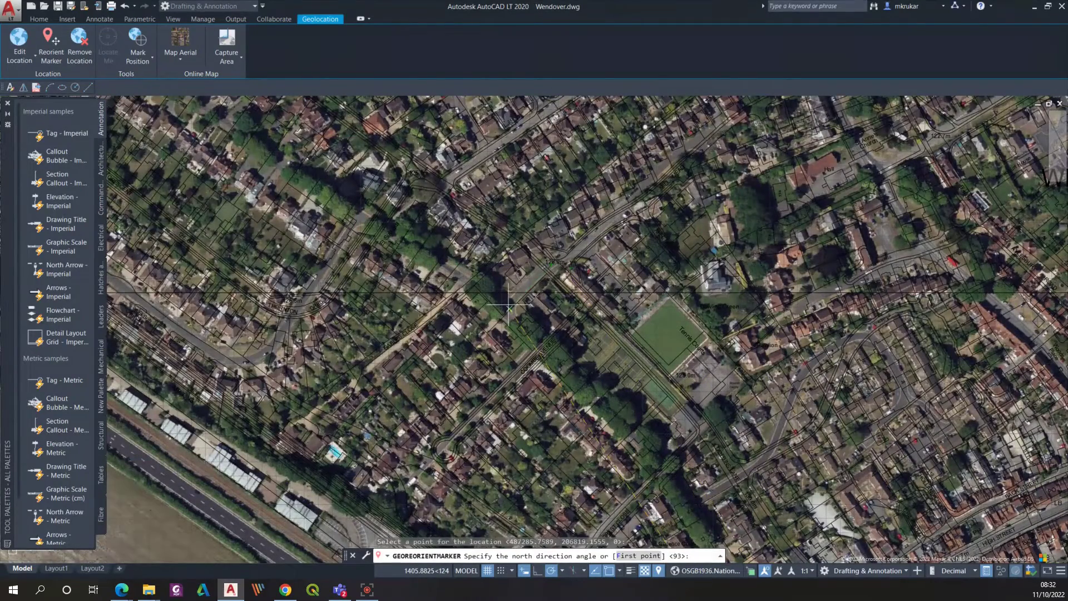
key(Return)
Step: Reorient the location marker at the same roundabout junction with a north direction angle of 91°
click(49, 54)
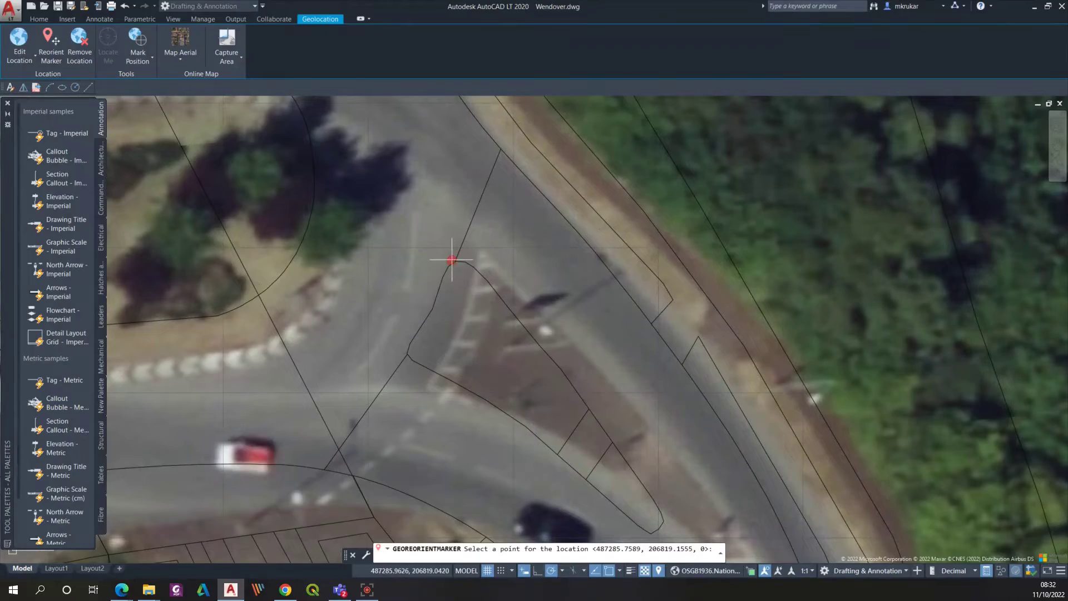
click(451, 260)
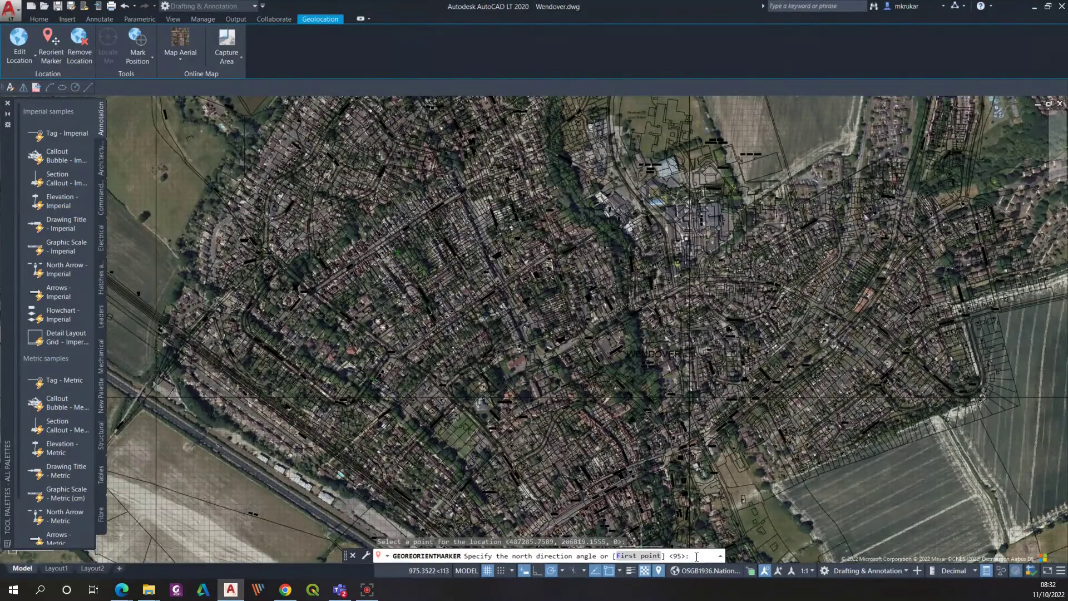
key(Return)
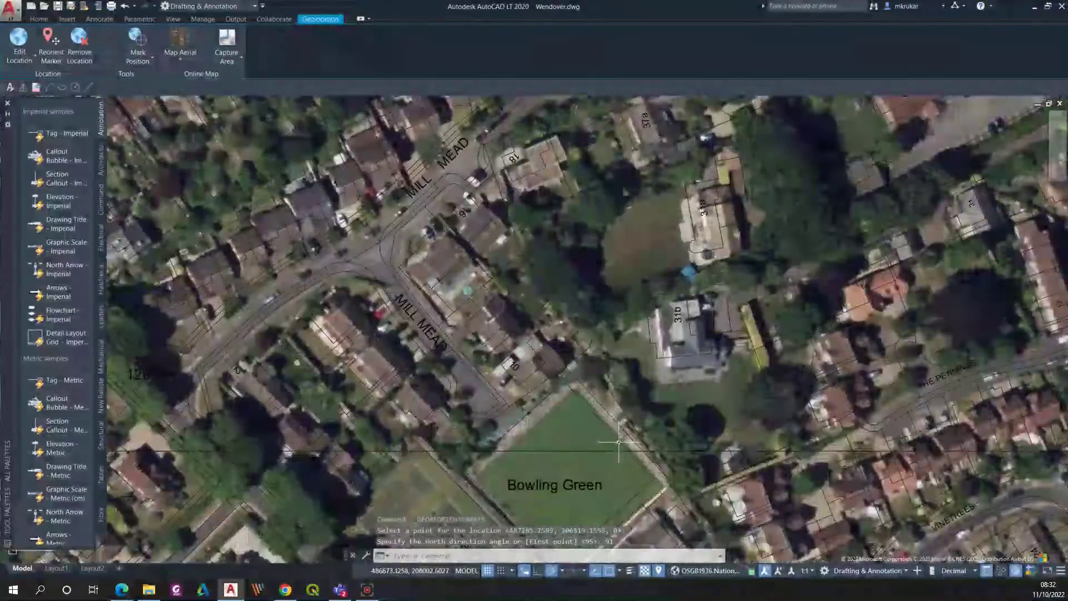
Step: Compare the linework with the aerial map around the Bowling Green, Tennis Courts and Mill Mead houses
scroll(570, 458, up, 6)
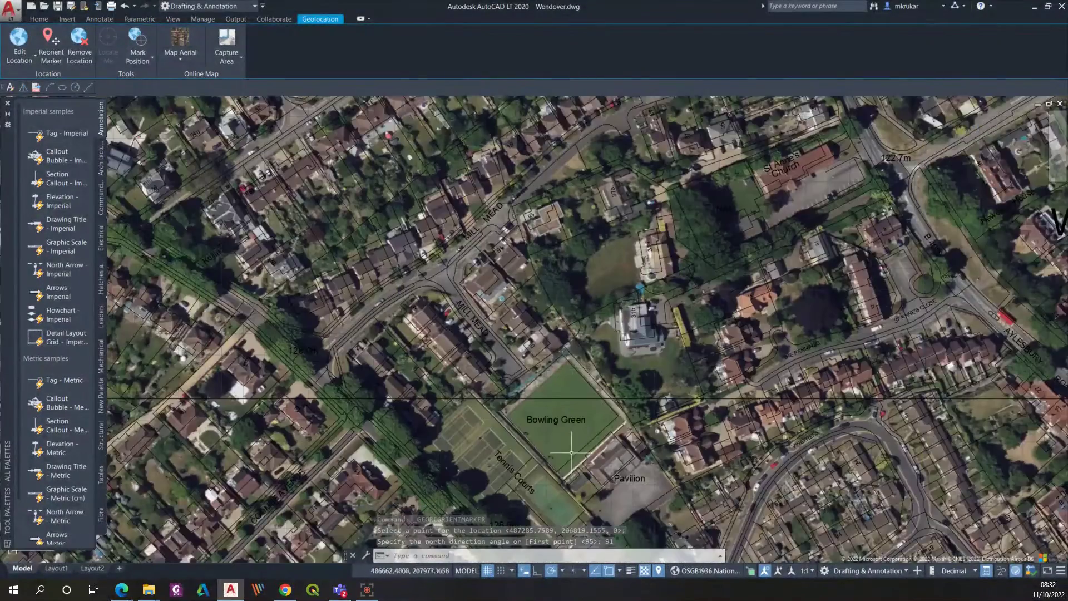
scroll(575, 421, down, 2)
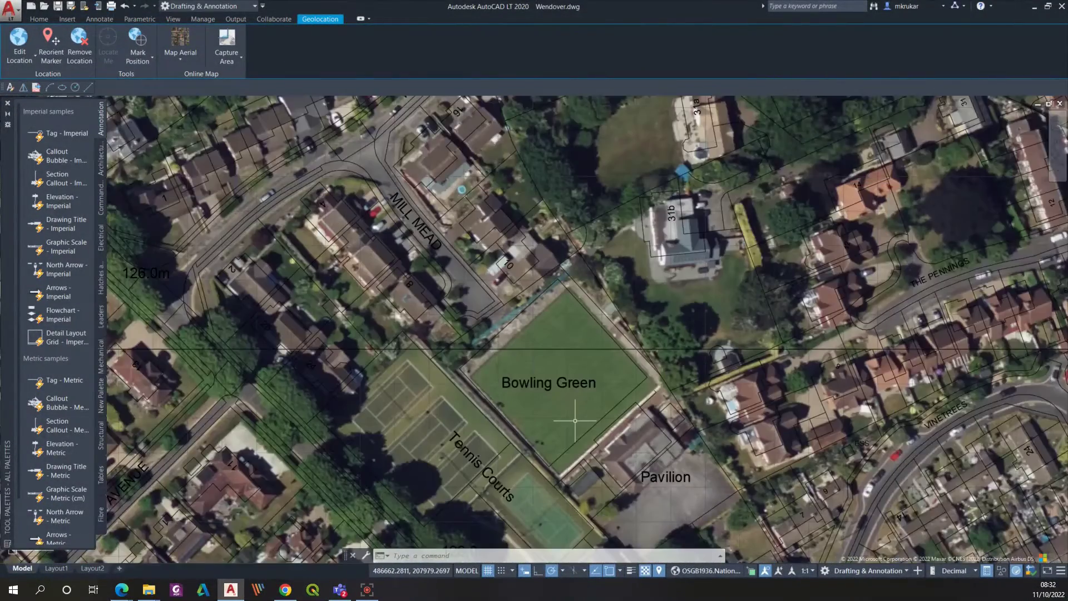
scroll(575, 420, down, 2)
scroll(620, 430, up, 4)
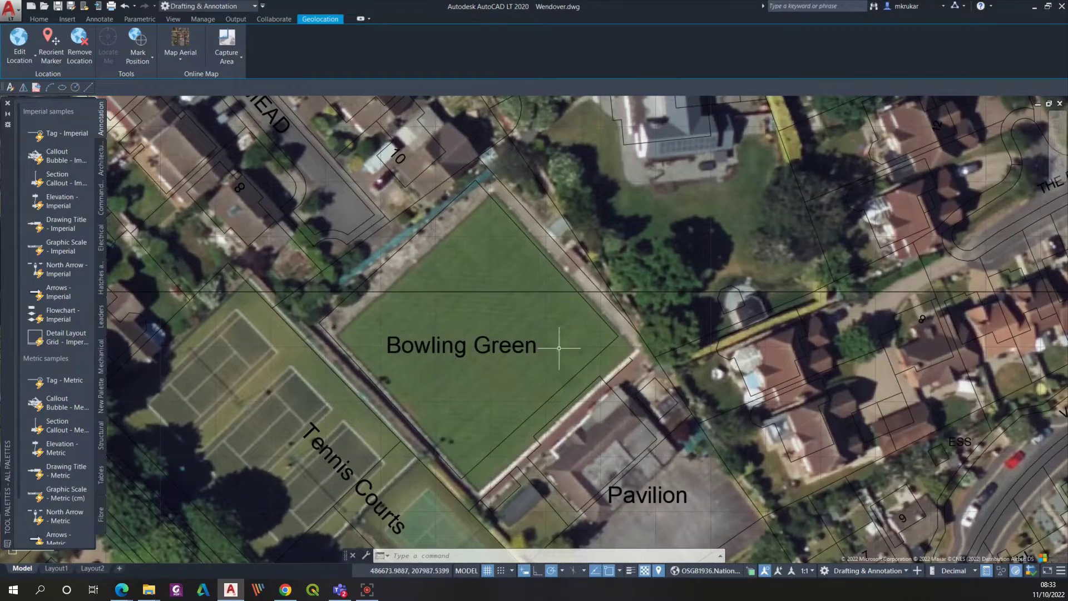
scroll(517, 318, down, 4)
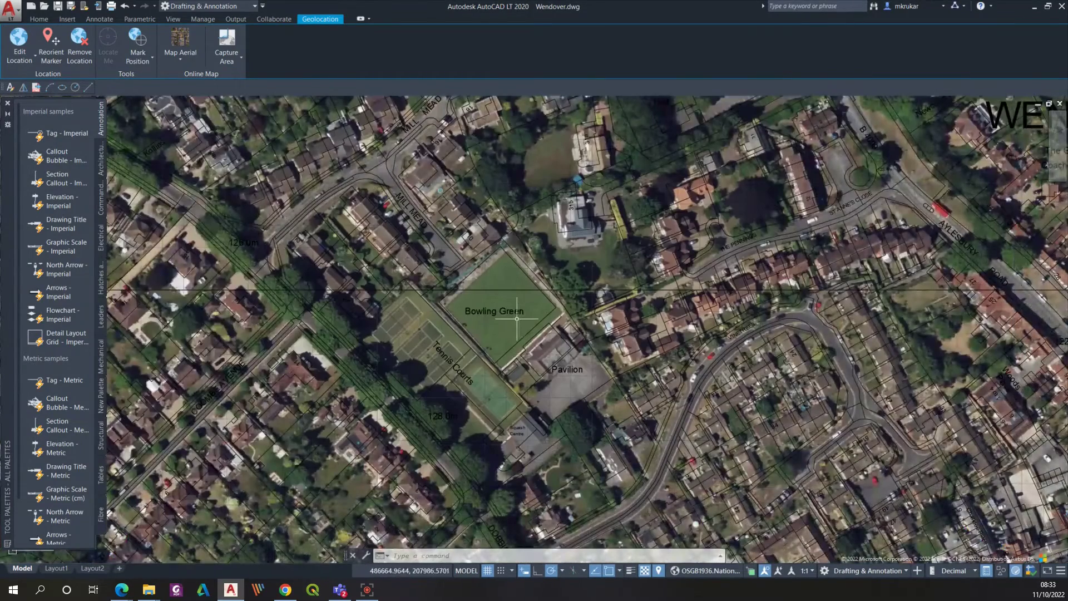
scroll(462, 301, down, 5)
scroll(439, 270, up, 5)
scroll(398, 211, up, 1)
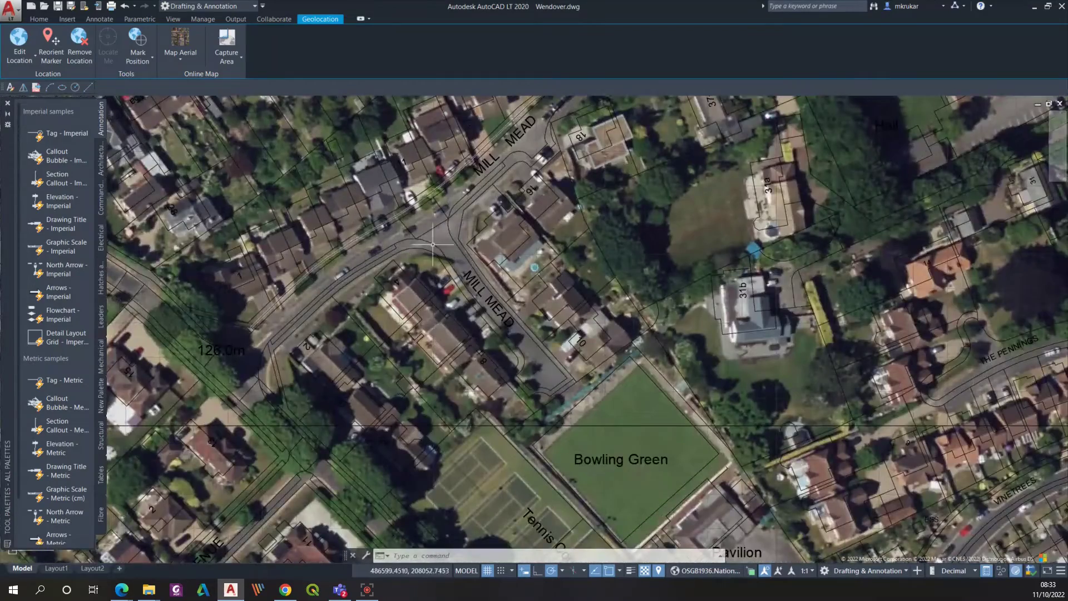
scroll(476, 238, down, 1)
scroll(309, 298, up, 1)
scroll(309, 303, down, 2)
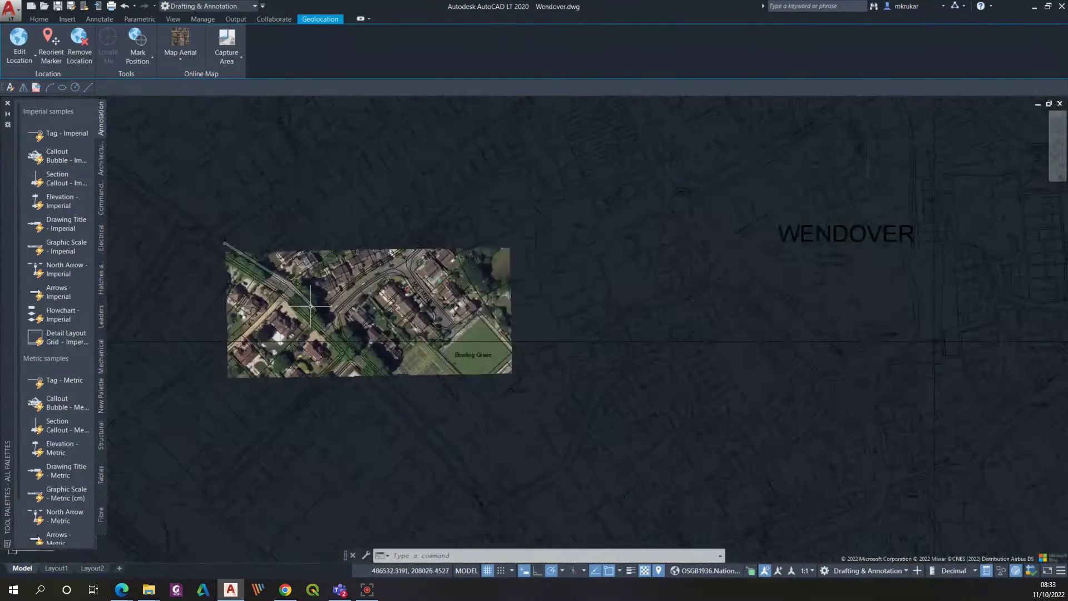
scroll(292, 156, up, 4)
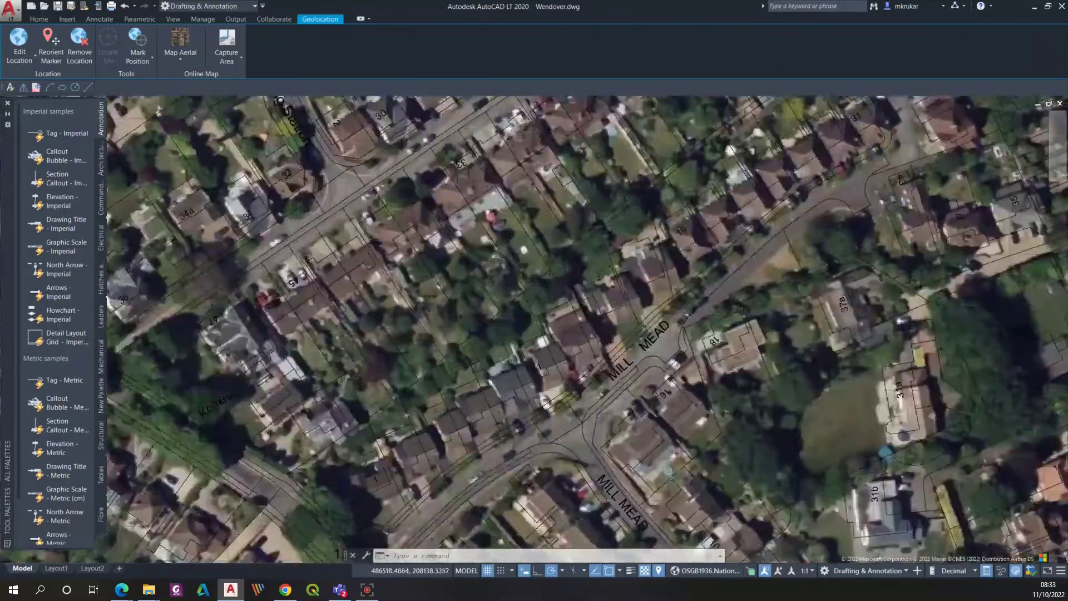
Step: Check the linework against the aerial map at the bridge over the A413 and around the Bowling Green's edges
scroll(300, 159, down, 4)
scroll(350, 213, down, 3)
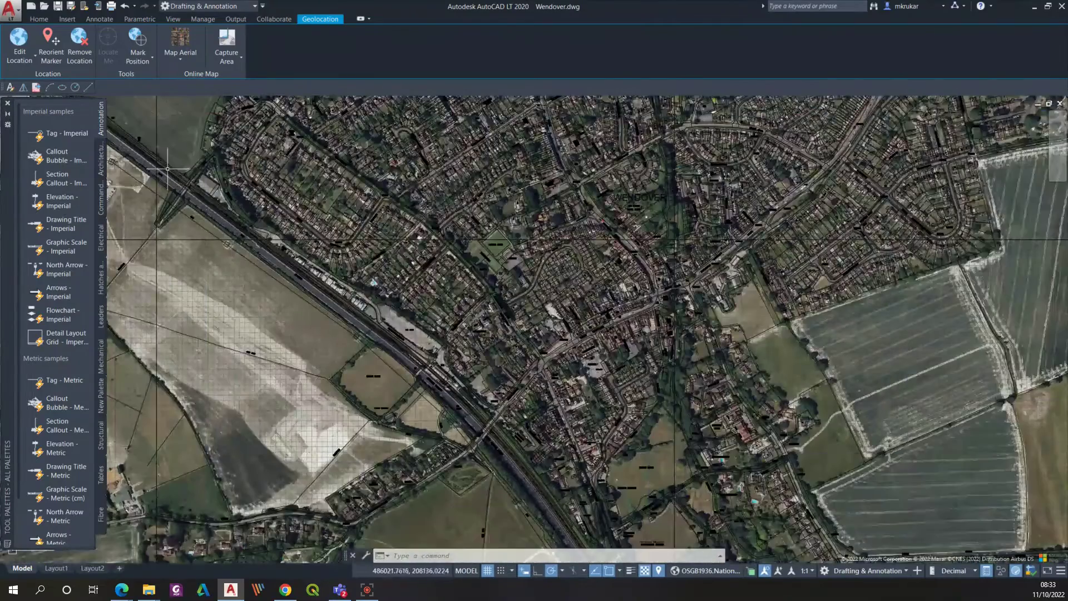
scroll(233, 177, up, 5)
scroll(320, 180, up, 2)
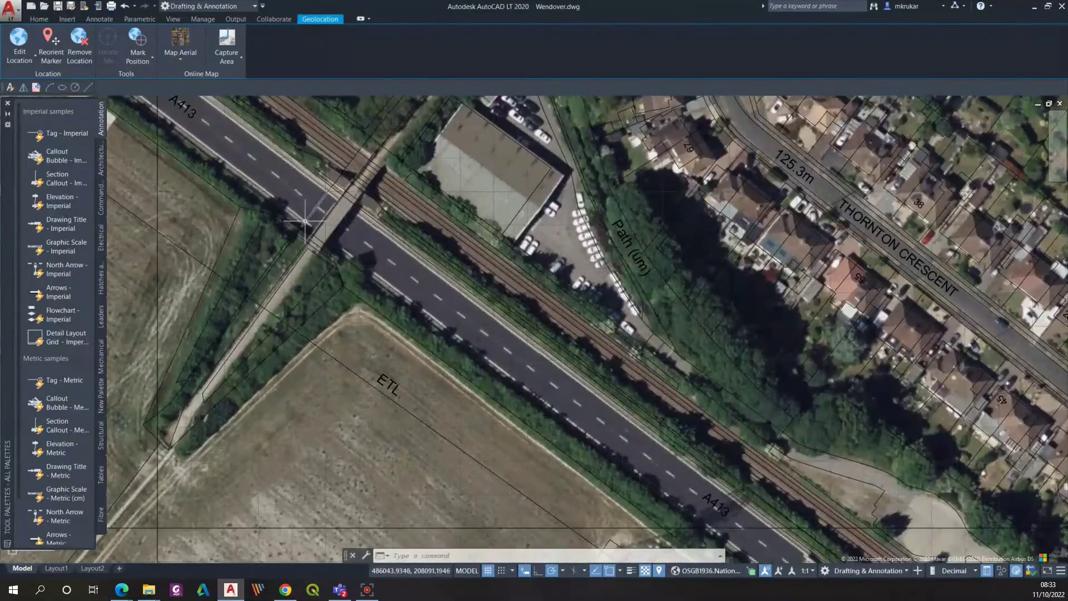
scroll(267, 218, down, 2)
scroll(276, 216, down, 3)
scroll(584, 301, up, 3)
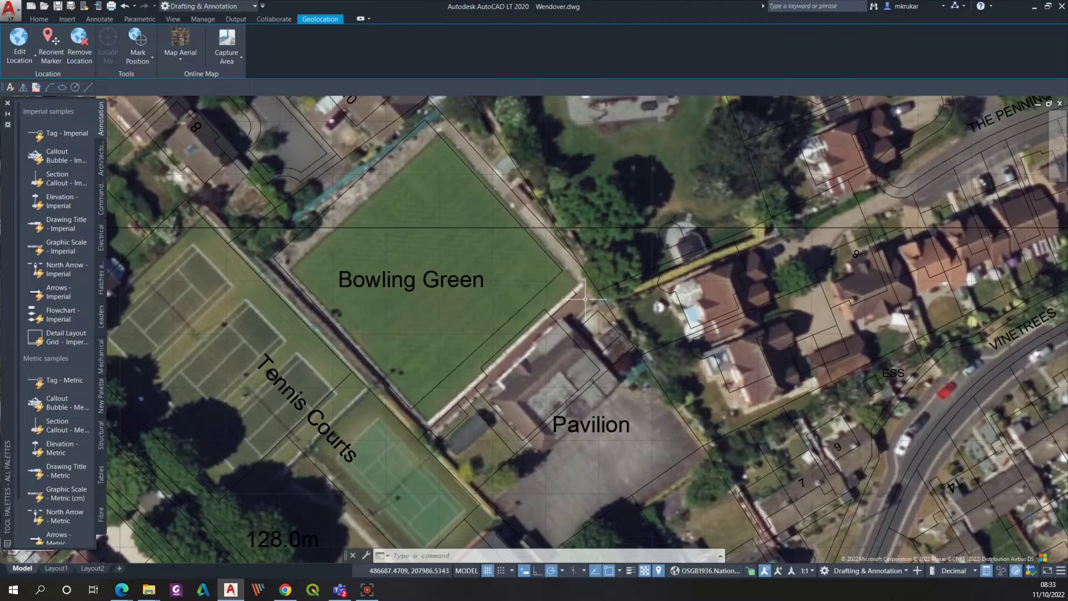
scroll(551, 336, down, 3)
Step: Reorient the location marker at the roundabout junction with a north direction angle of 90.9°
click(51, 47)
scroll(464, 258, down, 4)
scroll(583, 501, up, 5)
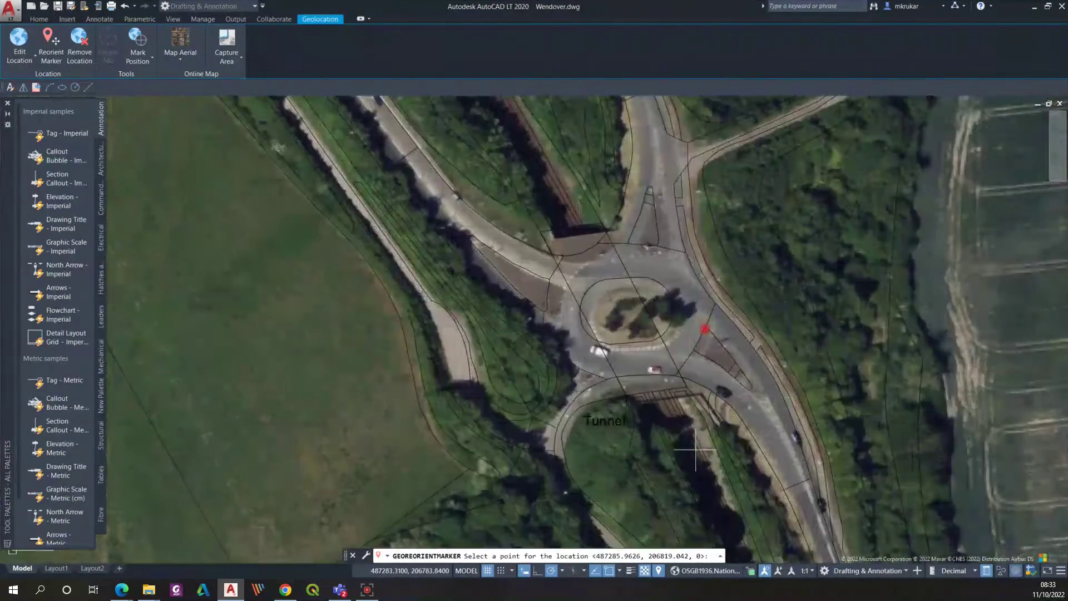
click(705, 330)
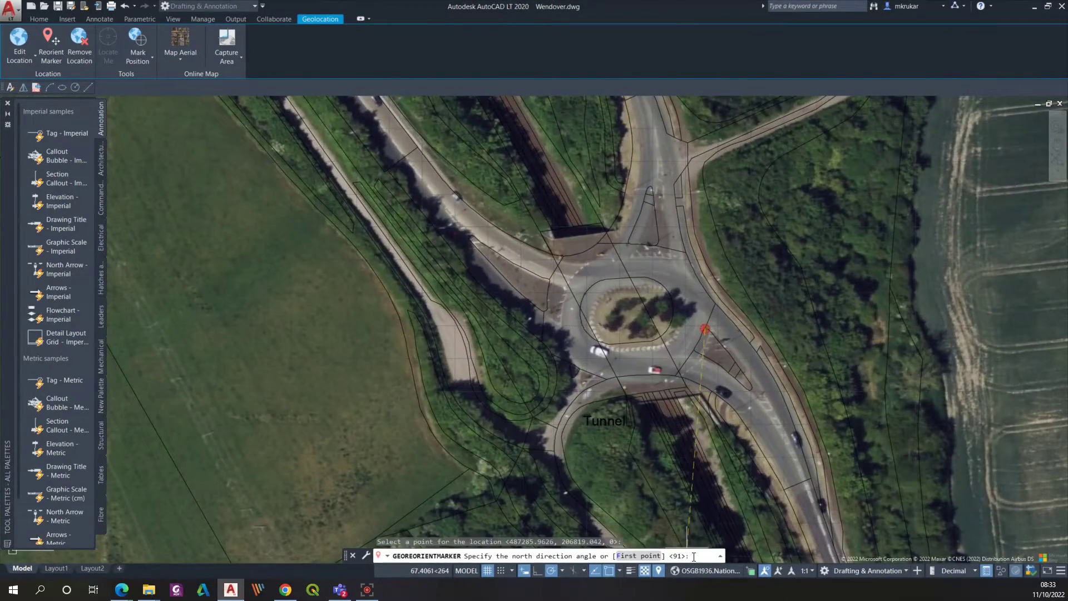
scroll(500, 167, down, 6)
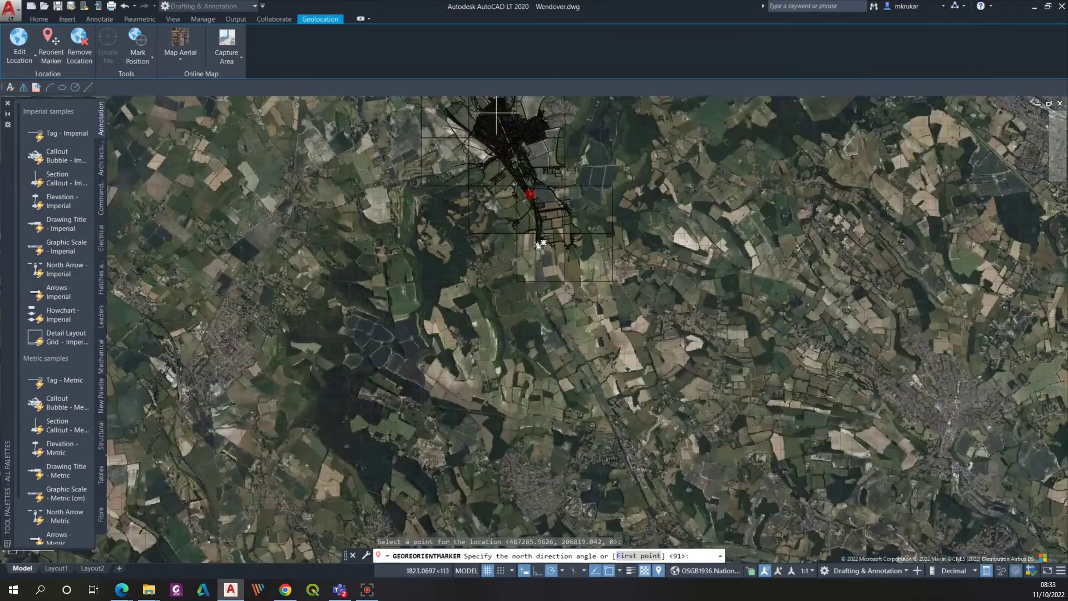
scroll(538, 269, up, 8)
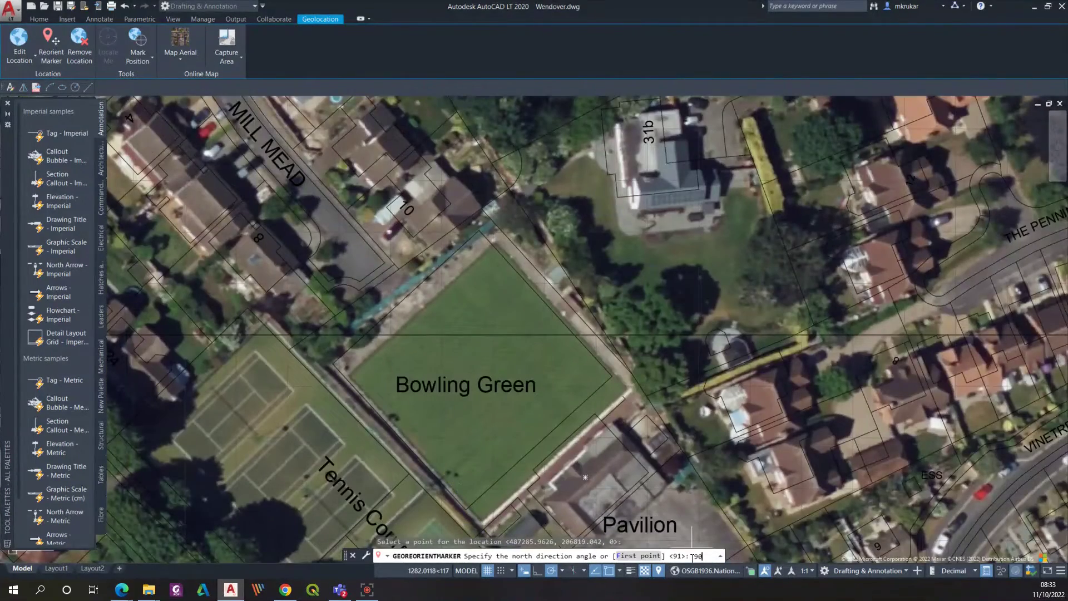
key(Return)
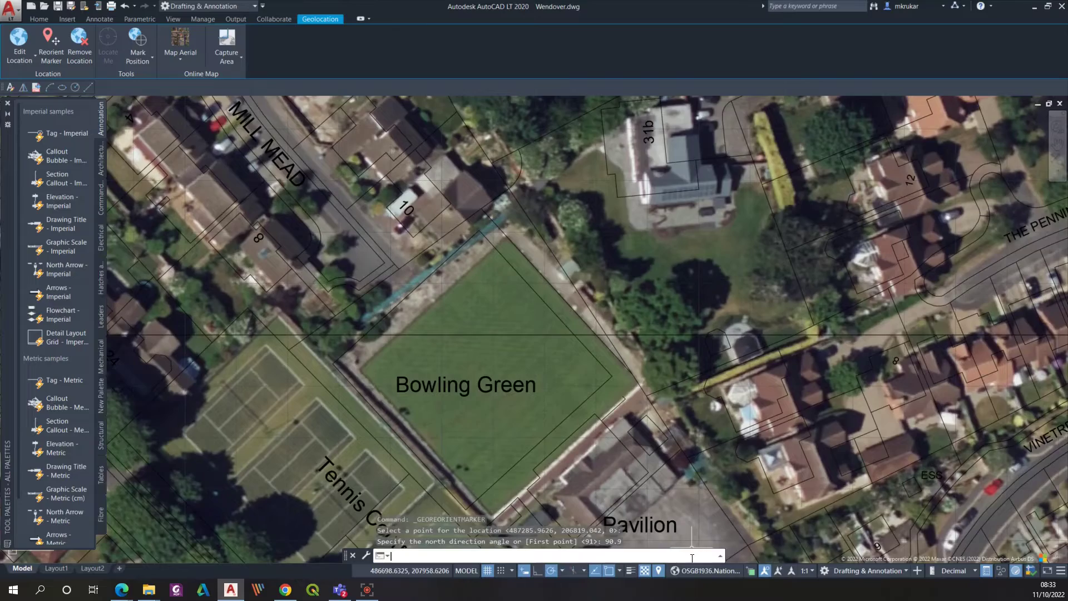
Step: Reorient the location marker at the roundabout junction with a north direction angle of 91.06°
scroll(482, 317, down, 4)
click(51, 46)
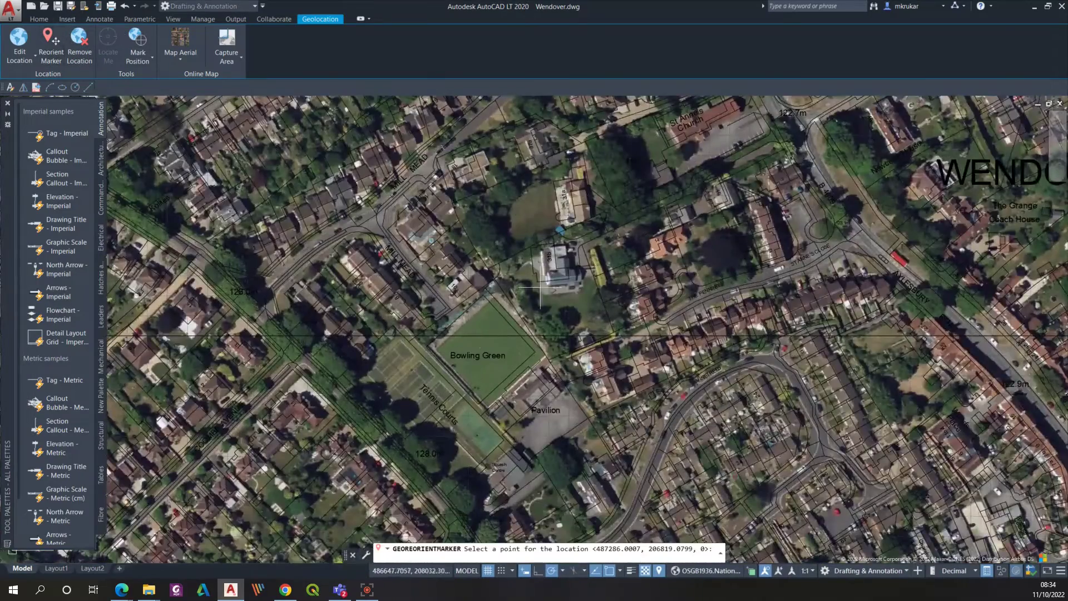
scroll(556, 334, down, 10)
scroll(629, 471, up, 12)
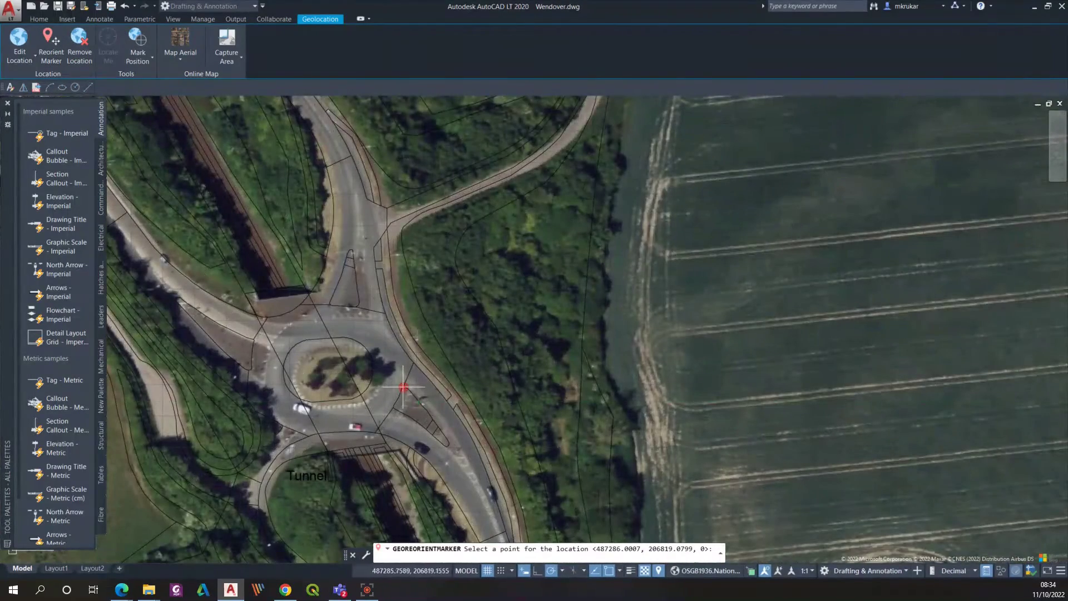
click(403, 387)
scroll(423, 334, down, 8)
scroll(476, 358, up, 5)
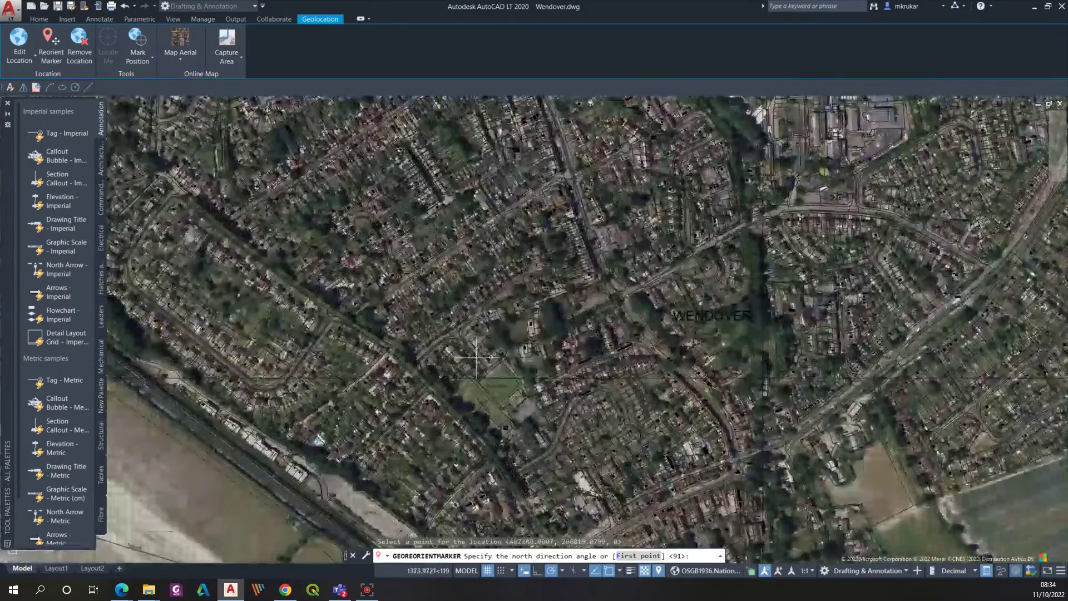
scroll(477, 358, up, 8)
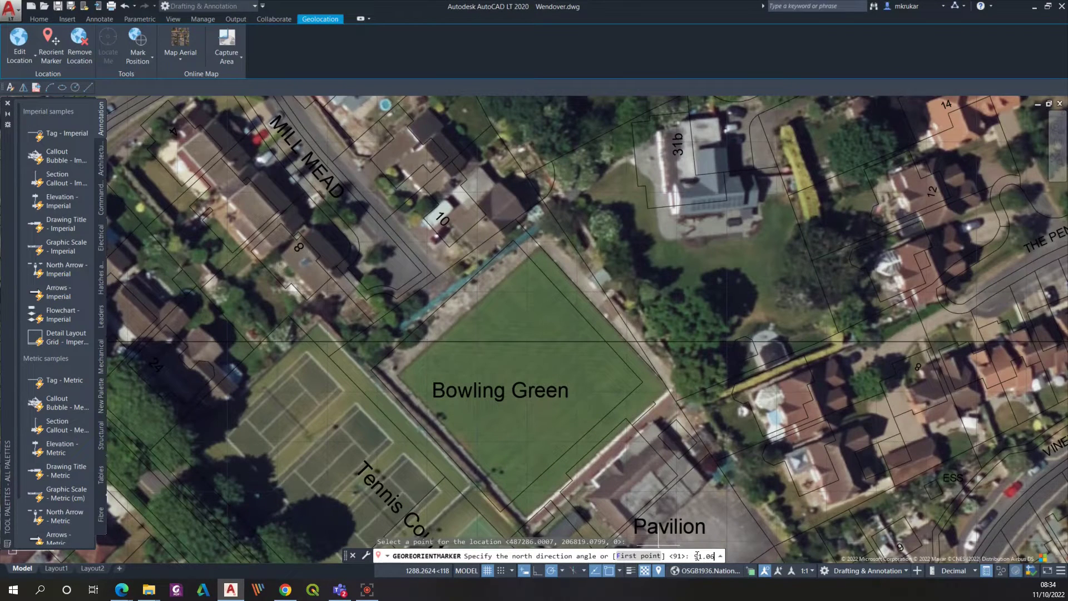
key(Return)
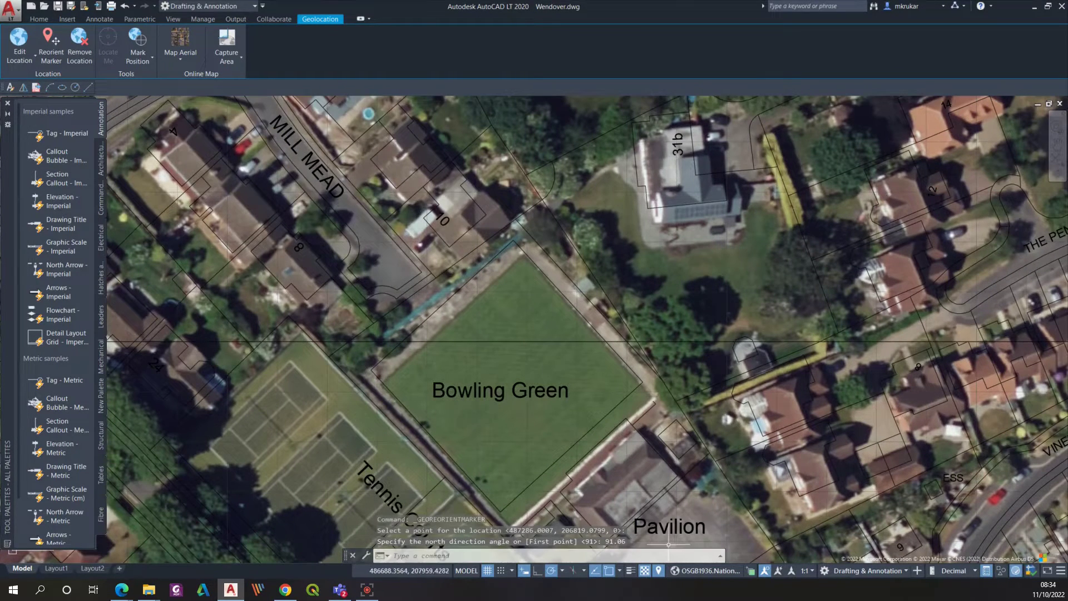
Step: Reorient the location marker at the roundabout junction with a north direction angle of 91.05°
key(Return)
scroll(662, 261, down, 8)
scroll(749, 384, up, 9)
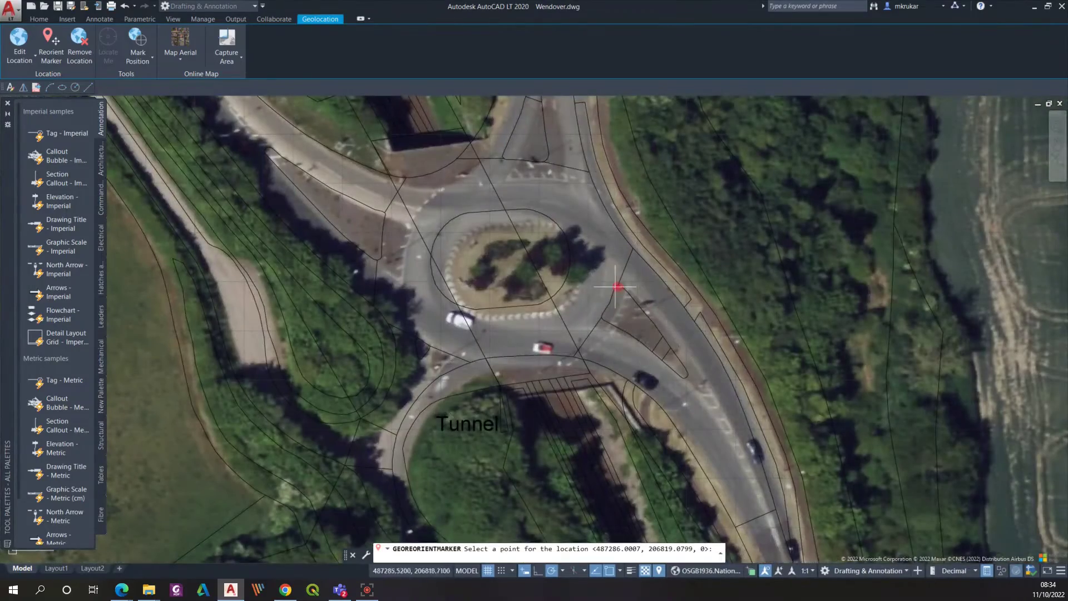
click(615, 286)
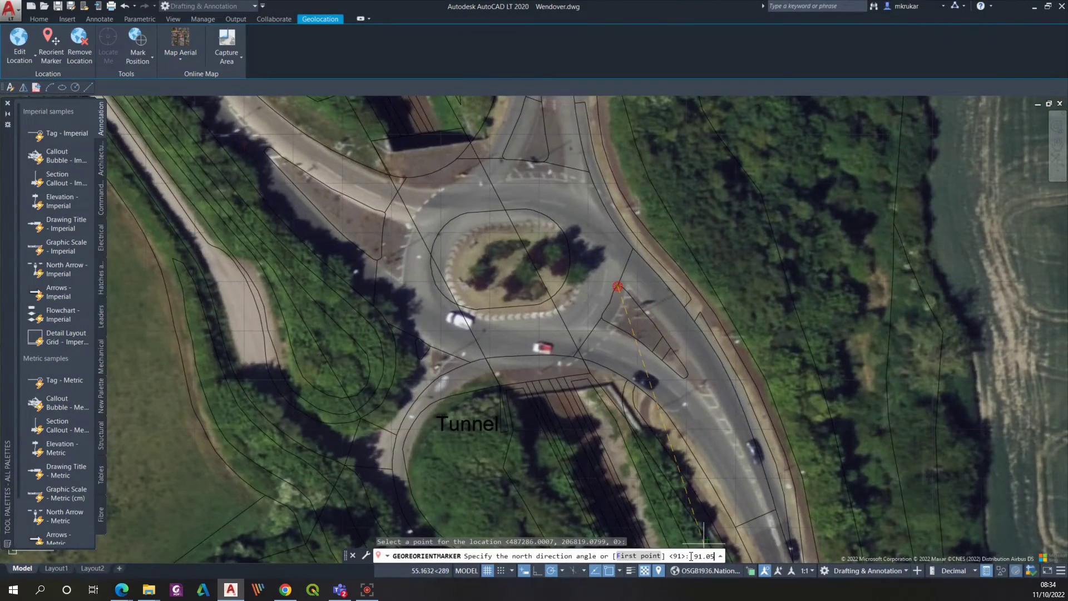
key(Return)
Step: Measure the offset between the Bowling Green's eastern linework corner and the matching corner on the aerial map
scroll(367, 283, down, 6)
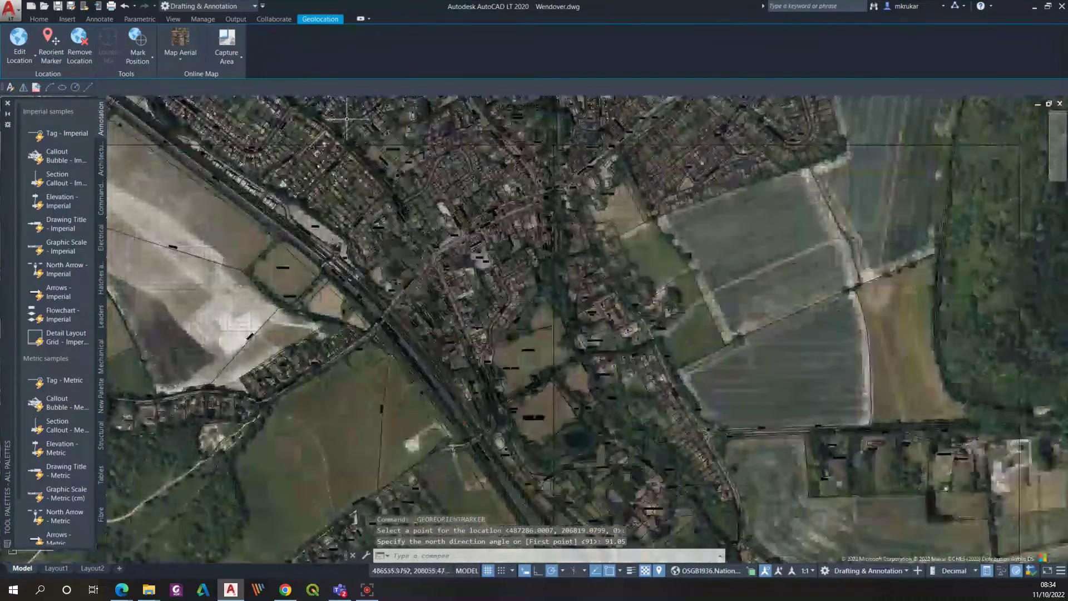
scroll(347, 119, up, 8)
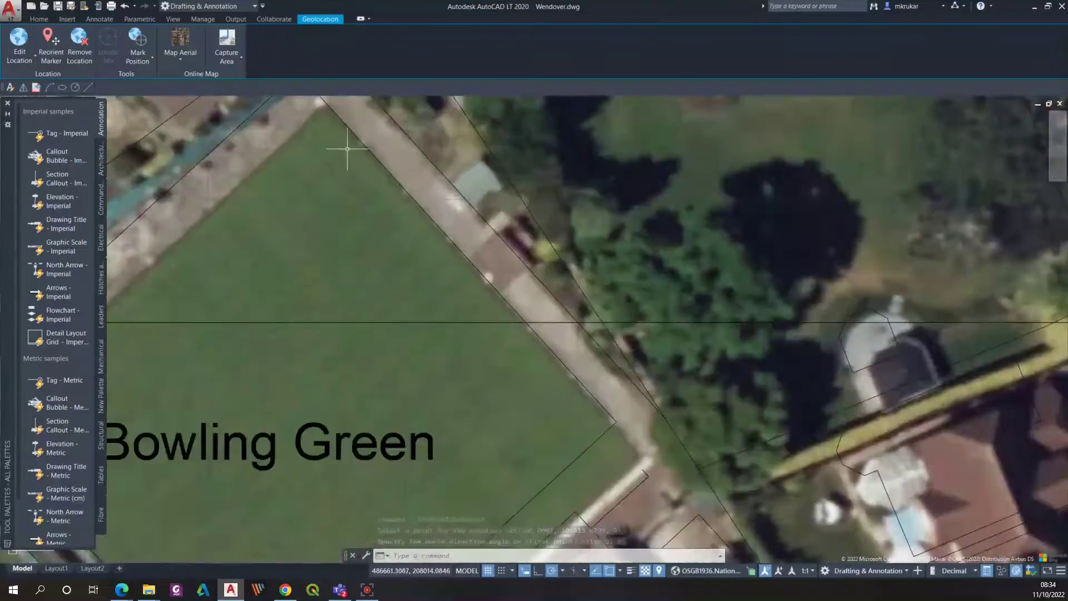
scroll(347, 149, down, 5)
scroll(381, 178, down, 2)
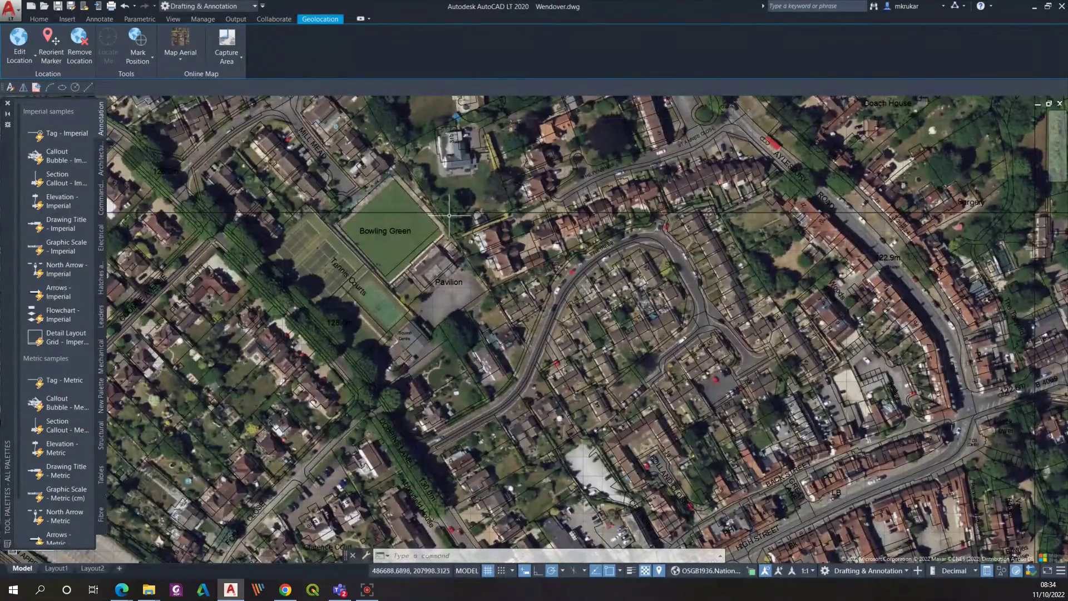
scroll(323, 175, up, 2)
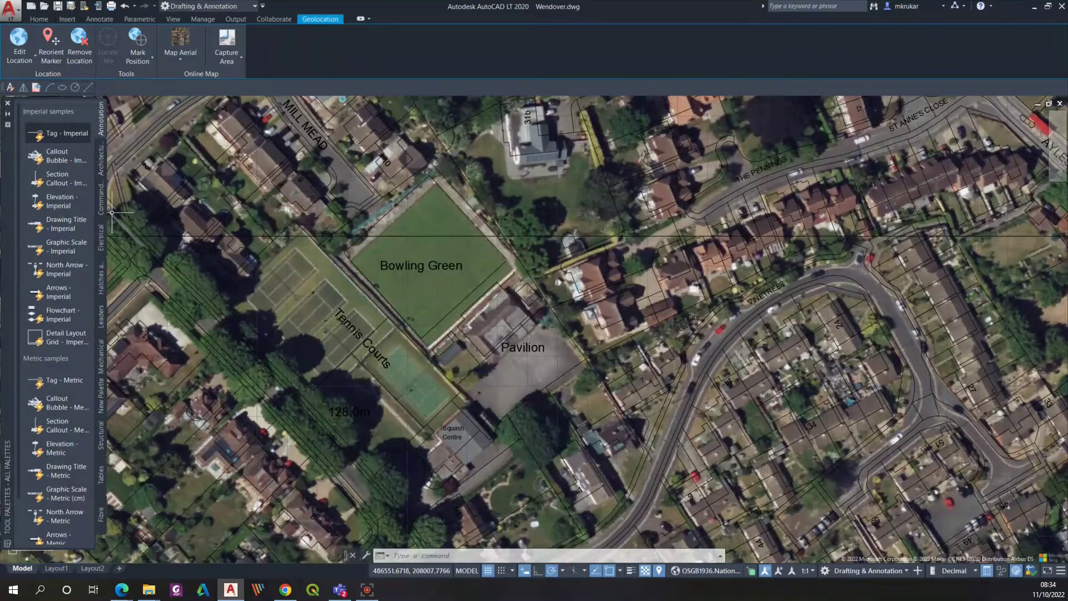
click(39, 19)
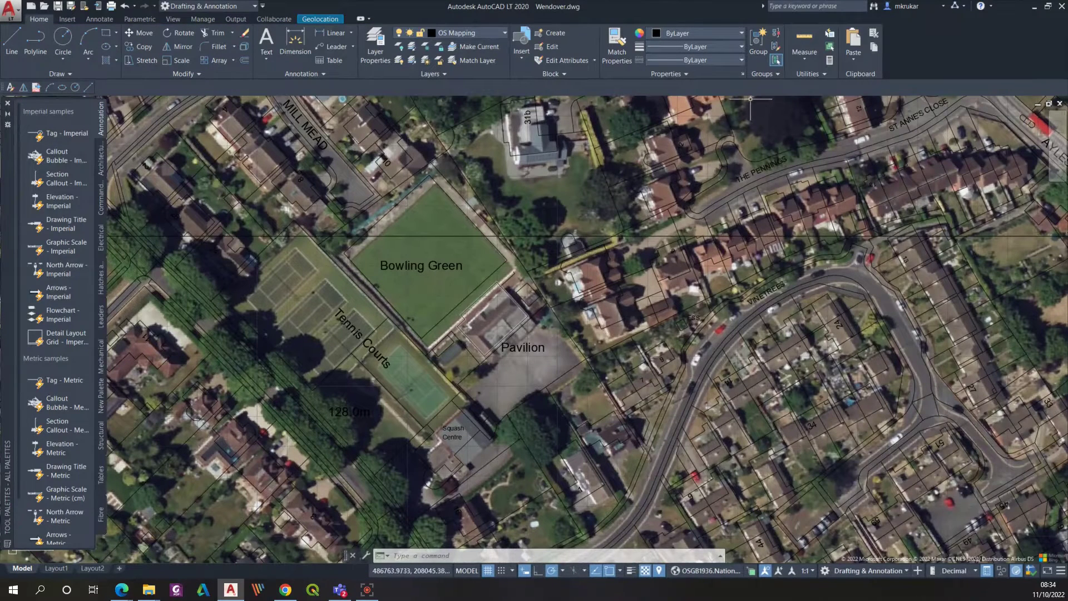
click(804, 60)
click(810, 105)
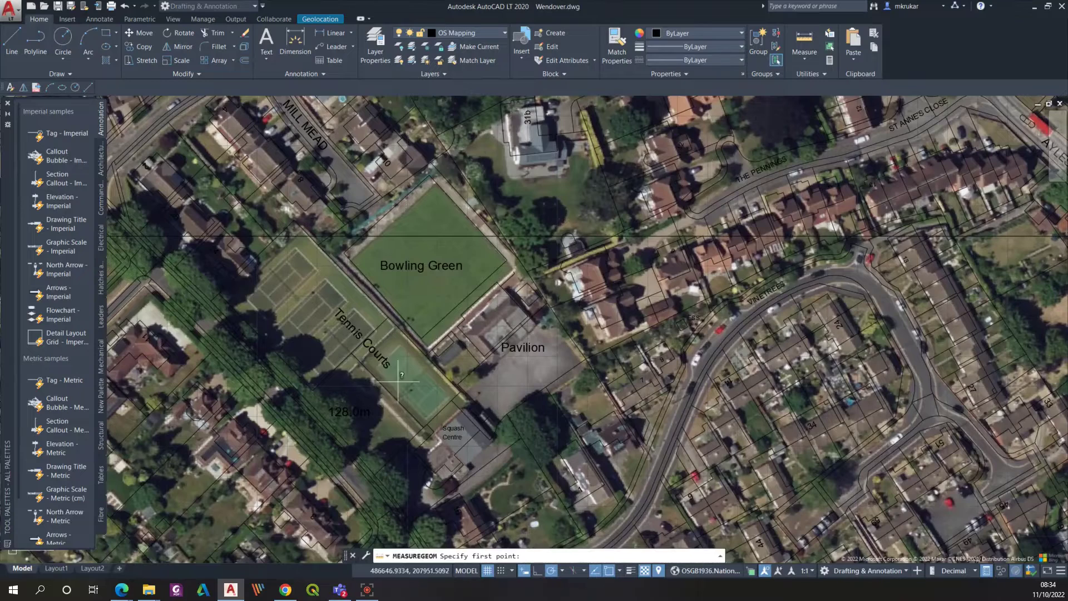
scroll(490, 251, up, 6)
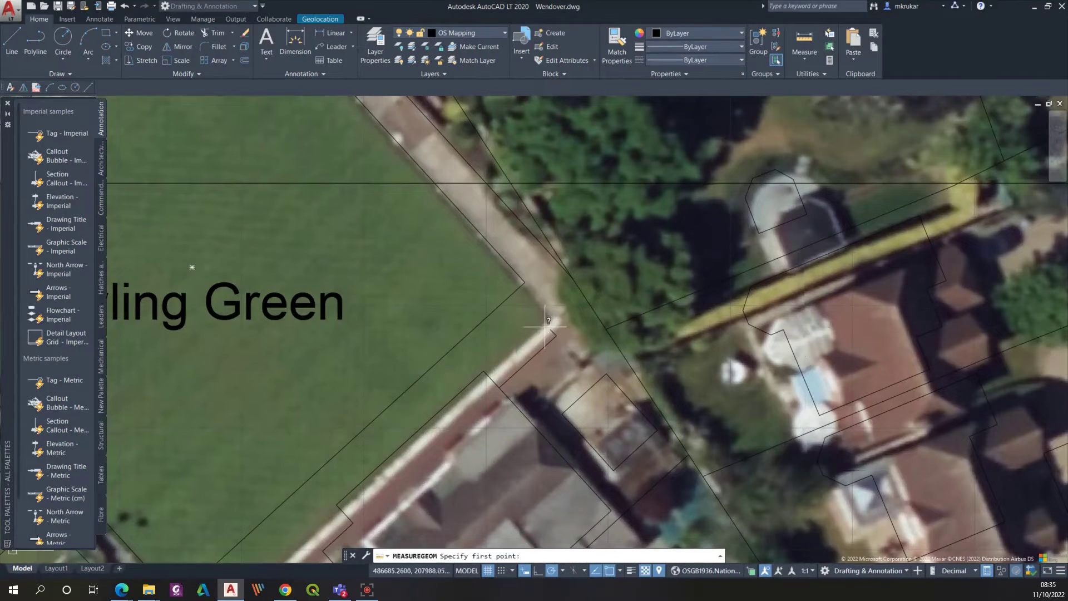
click(525, 282)
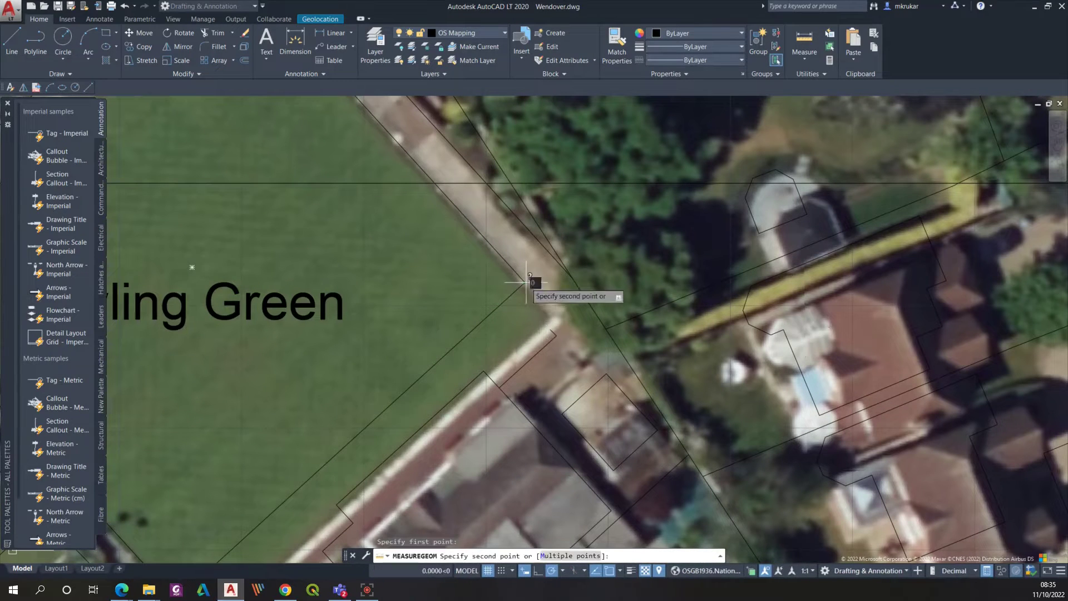
click(554, 316)
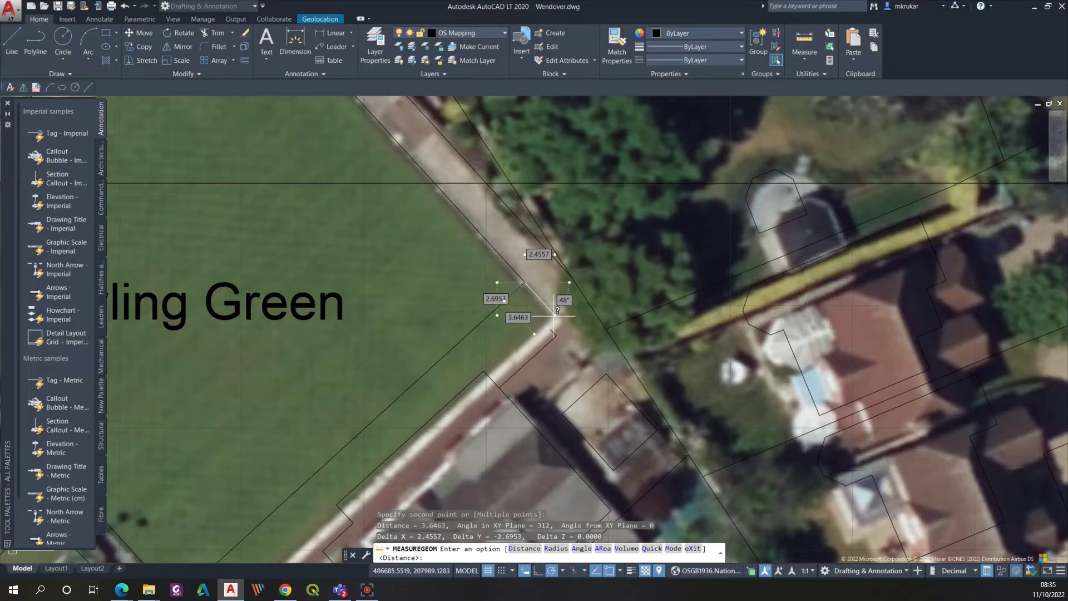
Step: Draw a 3.6468-unit line from the location marker at the roundabout junction, heading north-west at about 127°
scroll(425, 270, down, 8)
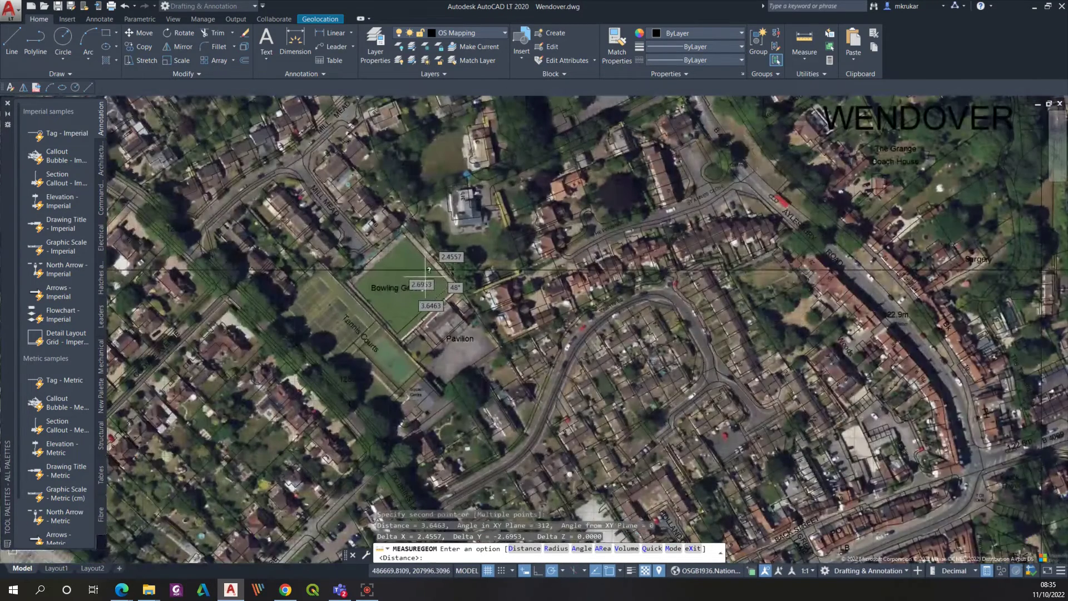
scroll(434, 338, down, 5)
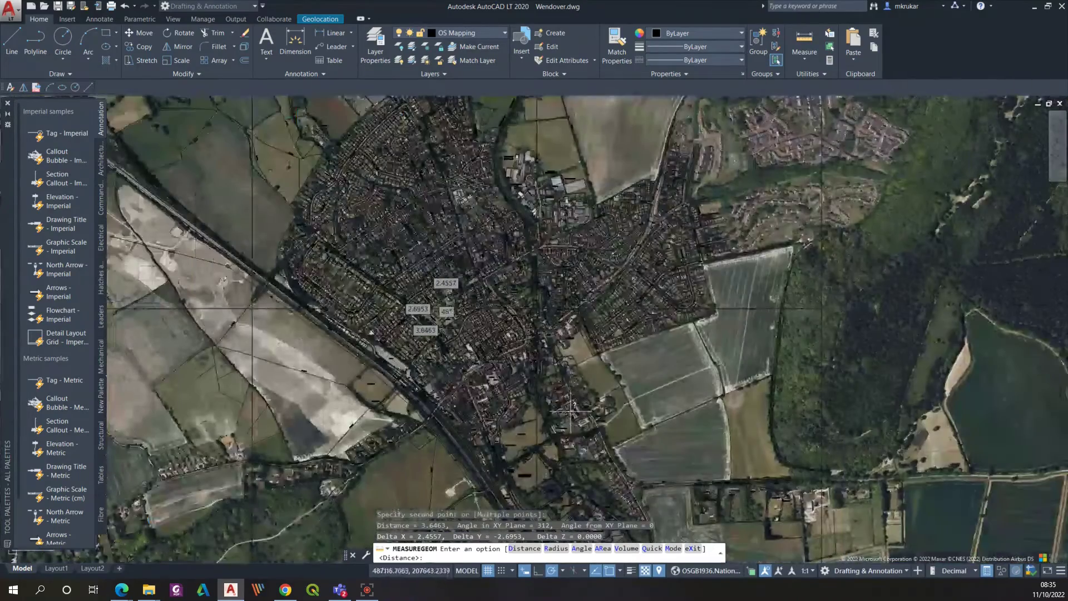
scroll(614, 348, down, 4)
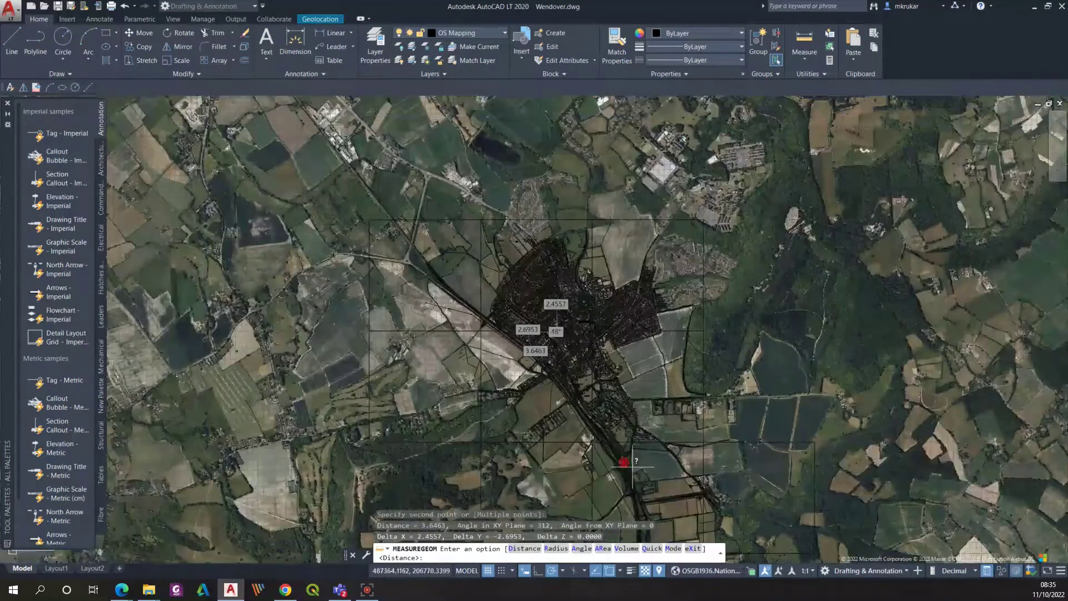
scroll(562, 434, up, 8)
scroll(707, 440, up, 4)
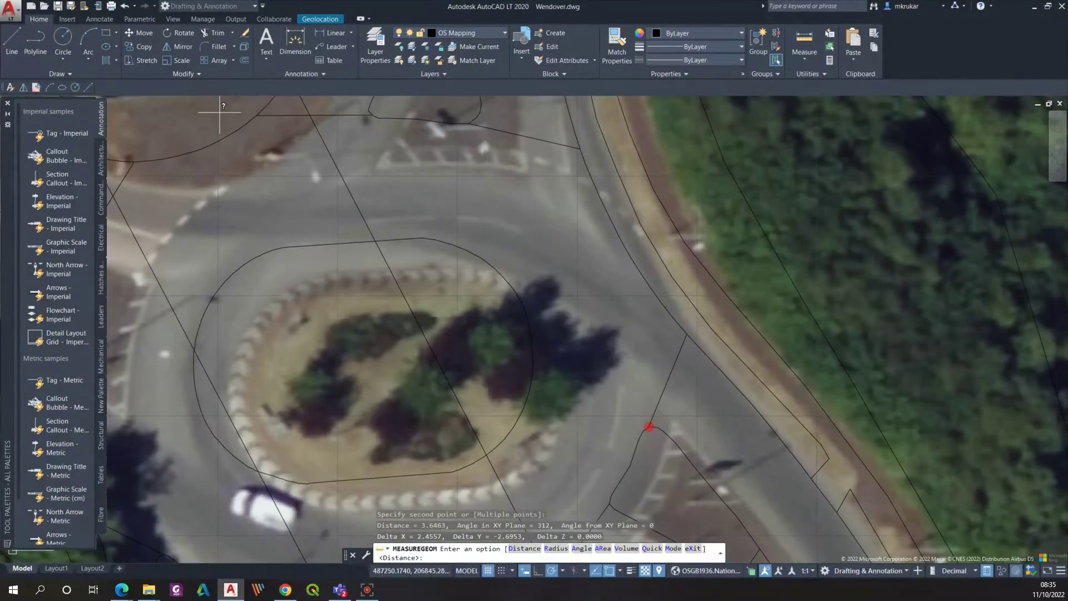
key(Escape)
text(l)
key(Return)
click(648, 426)
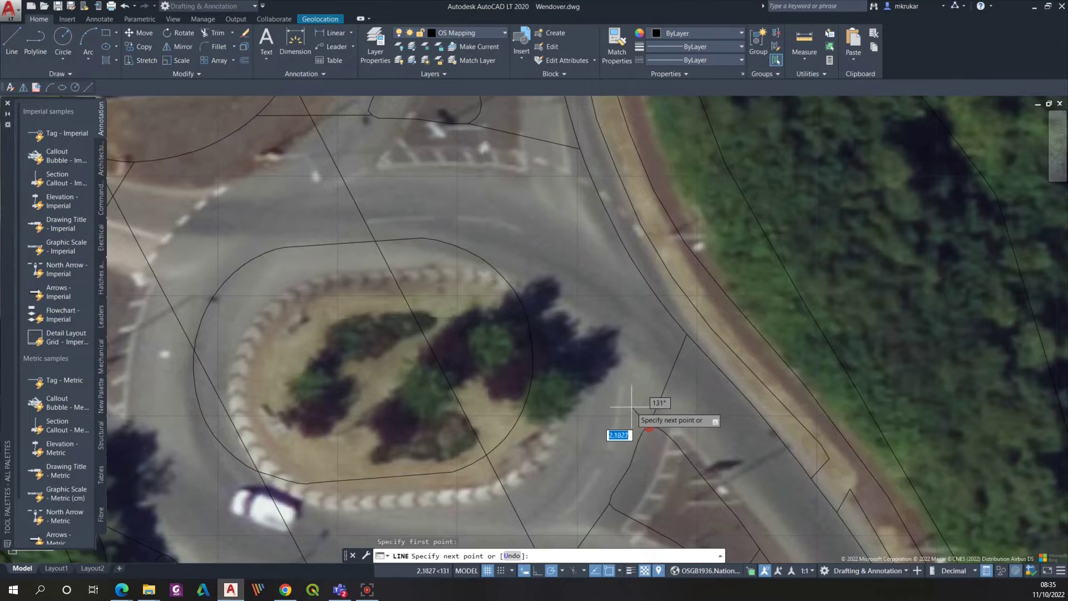
text(3.646)
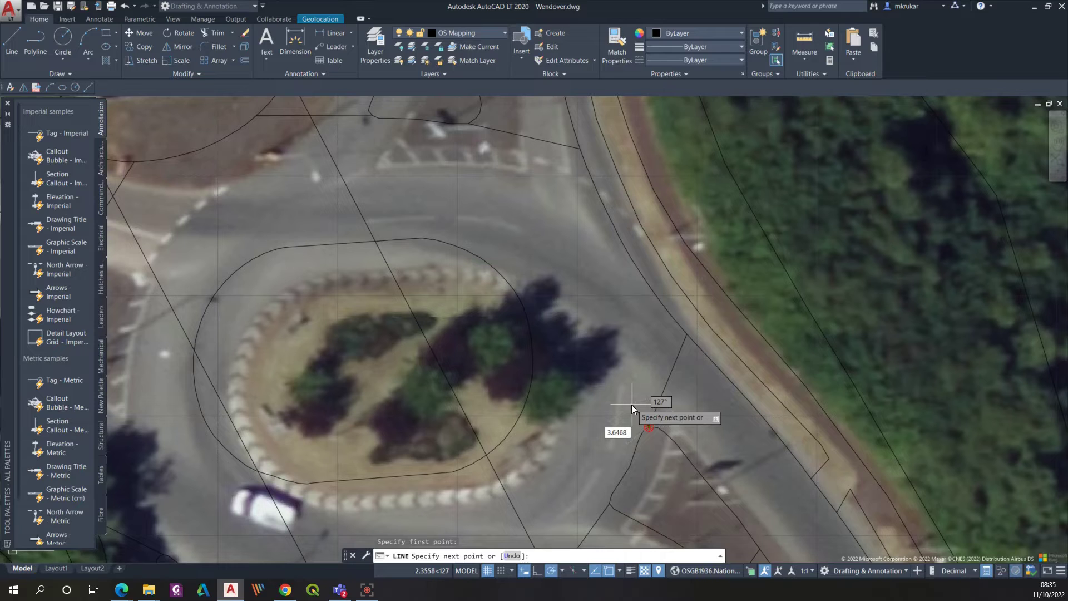
text(8)
key(Return)
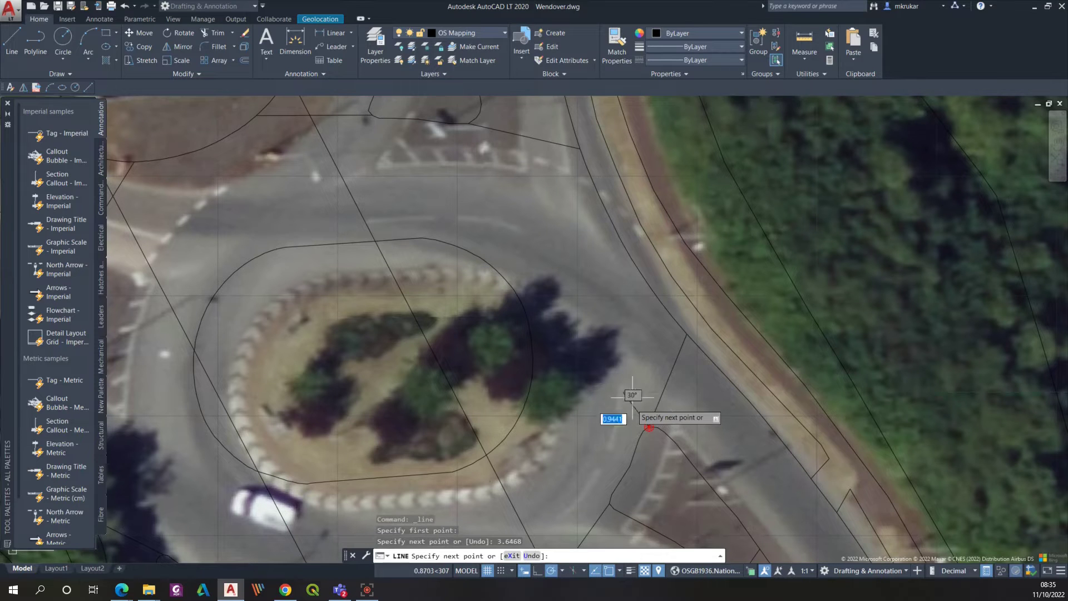
key(Escape)
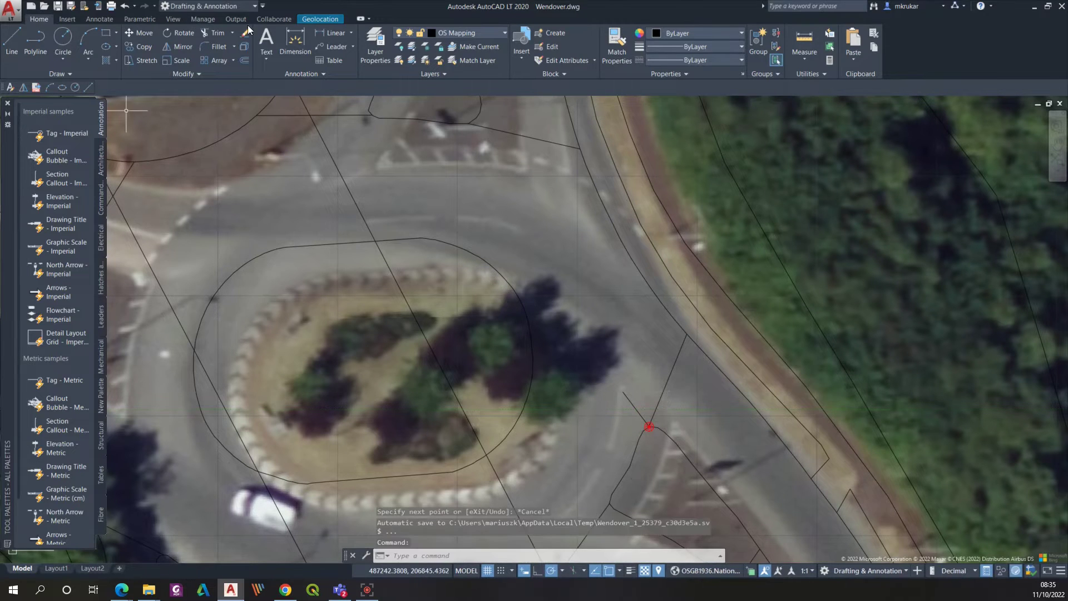
Step: Reorient the location marker to the free end of the short offset line with a north direction angle of 91.05°
click(320, 19)
click(48, 56)
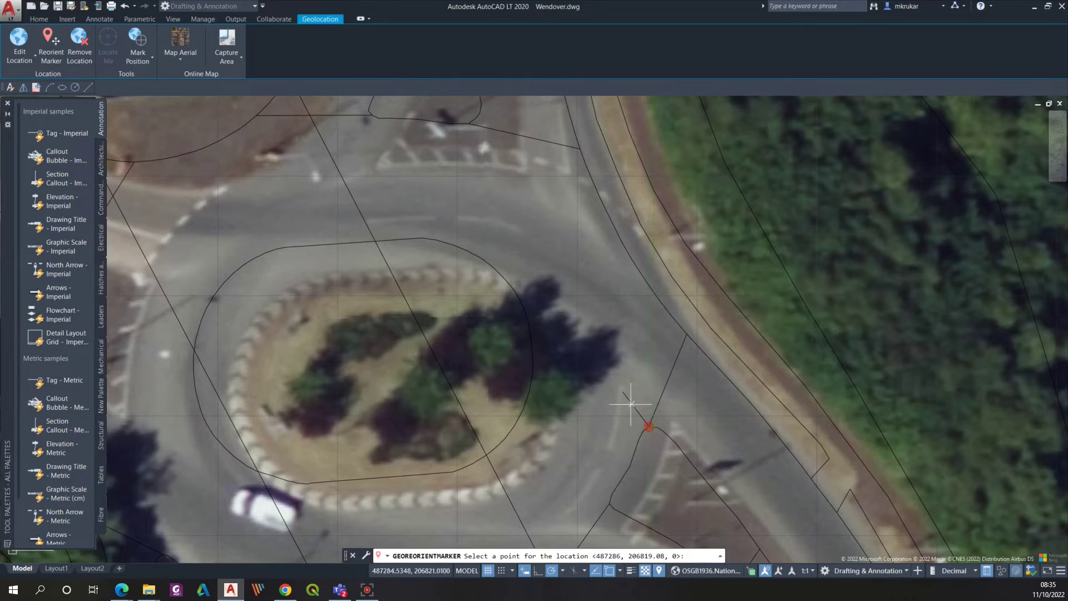
key(Return)
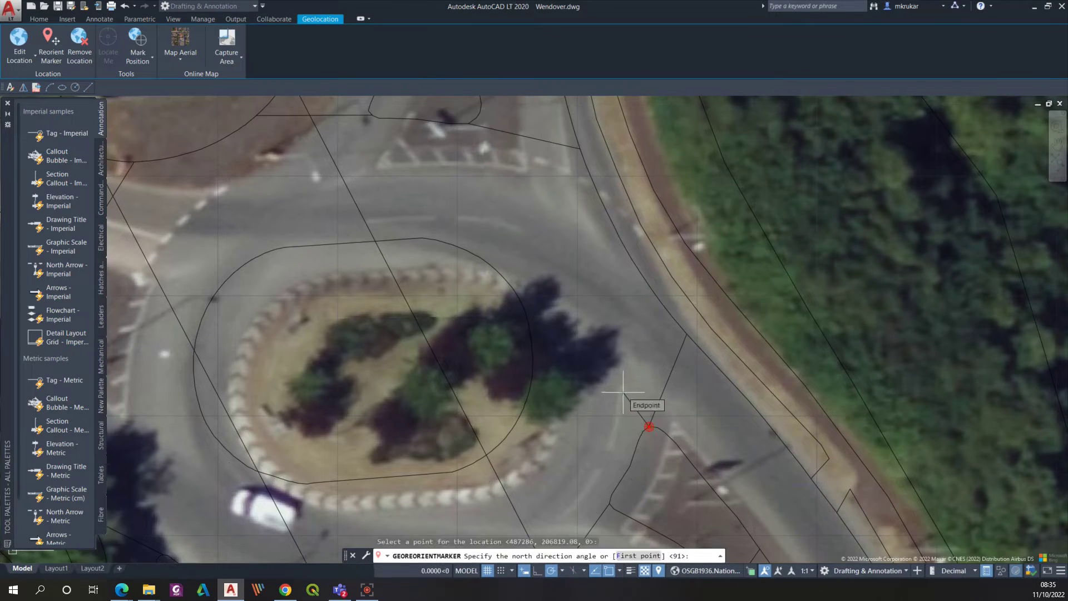
text(91.05)
key(Return)
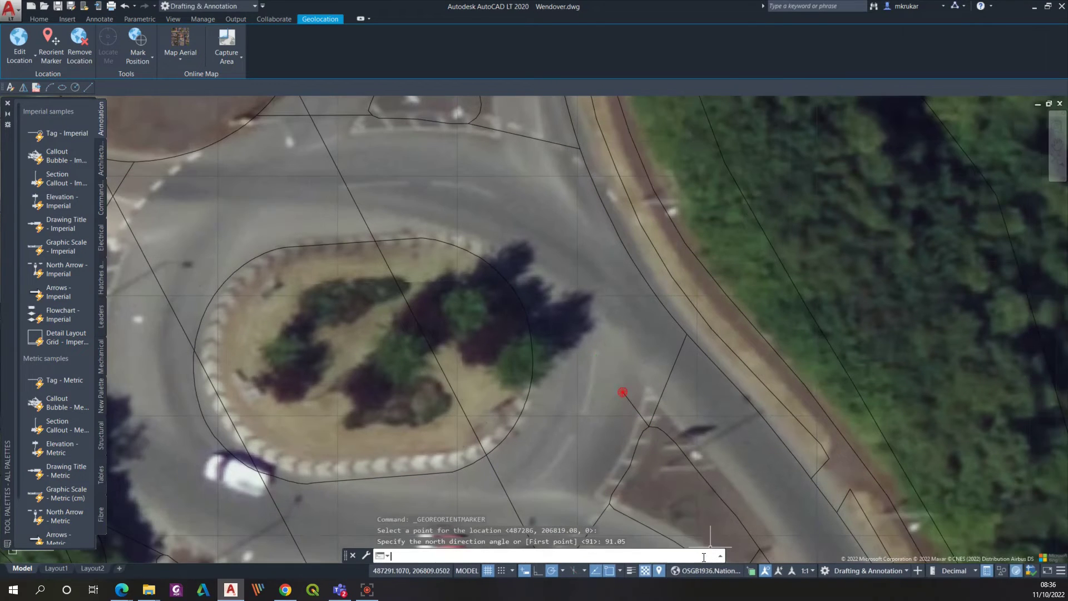
Step: Compare the linework with the aerial map from the roundabout to the Bowling Green, Tennis Courts and Pavilion
scroll(618, 342, down, 10)
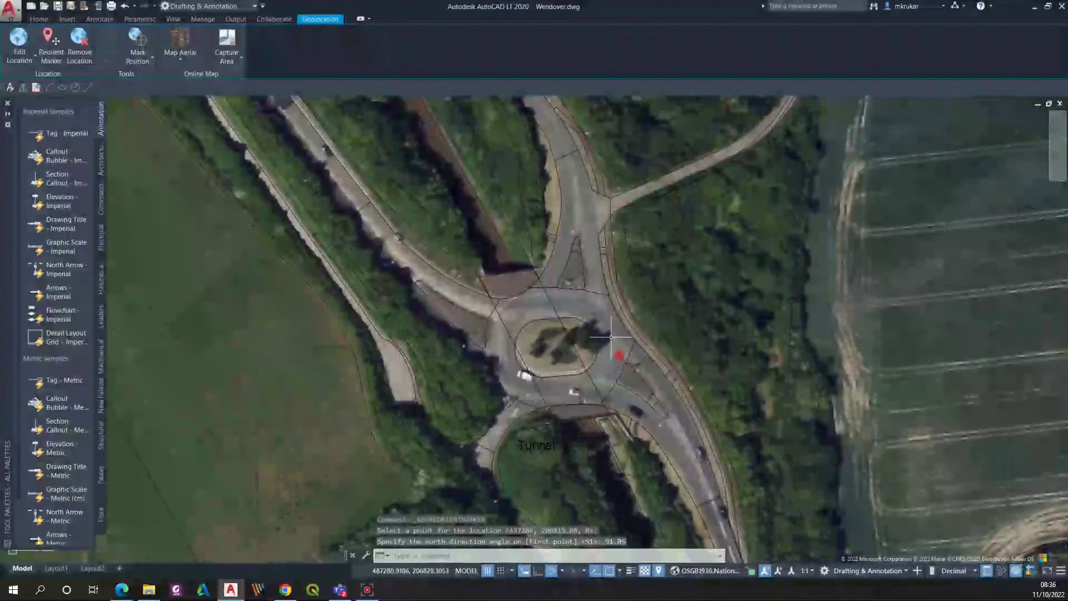
scroll(612, 339, down, 5)
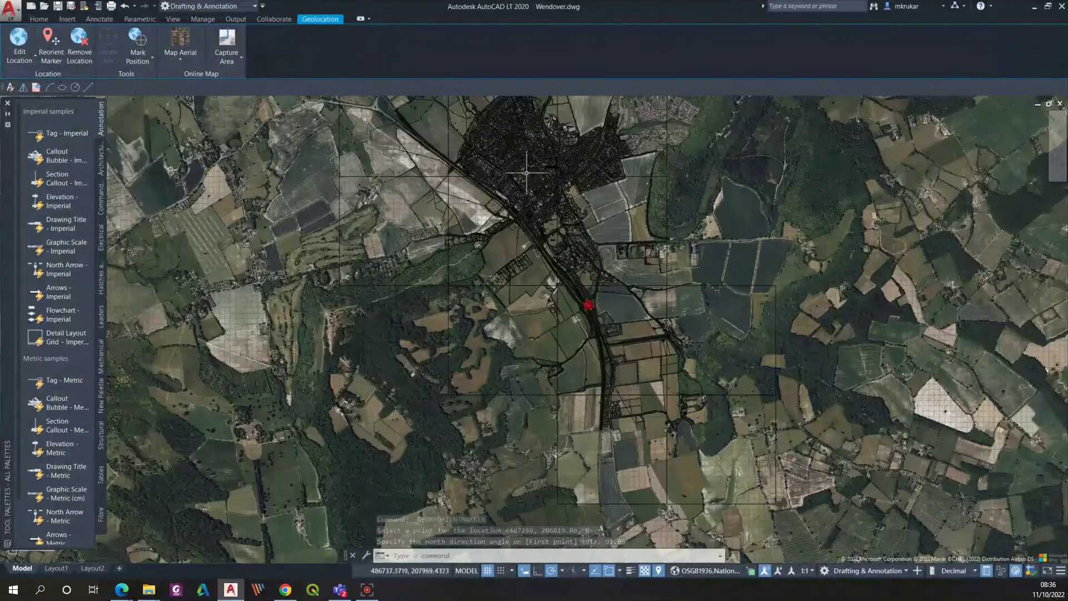
scroll(492, 386, up, 15)
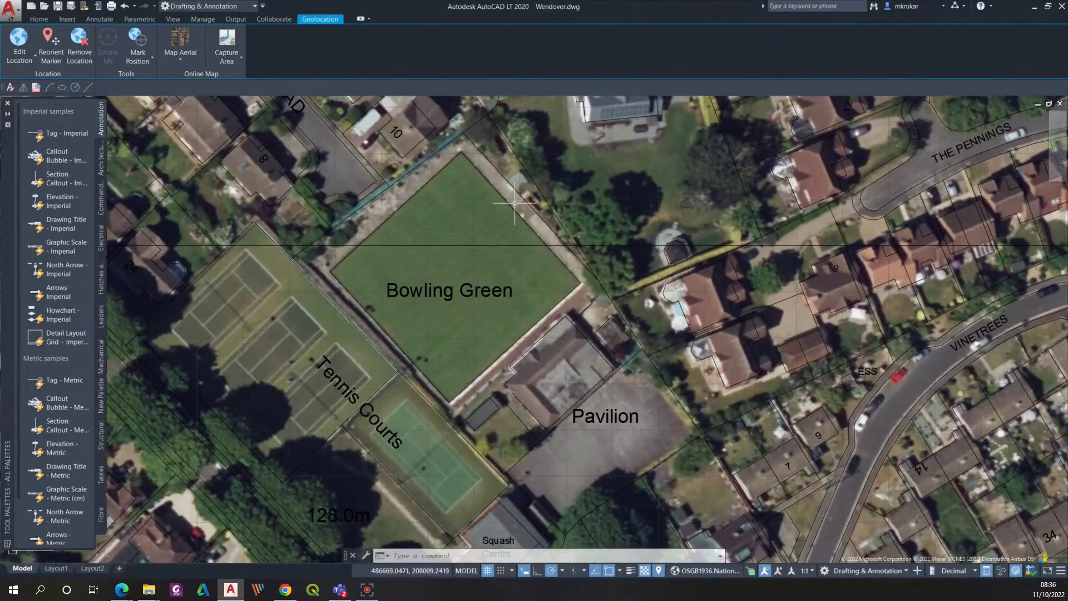
scroll(385, 269, down, 3)
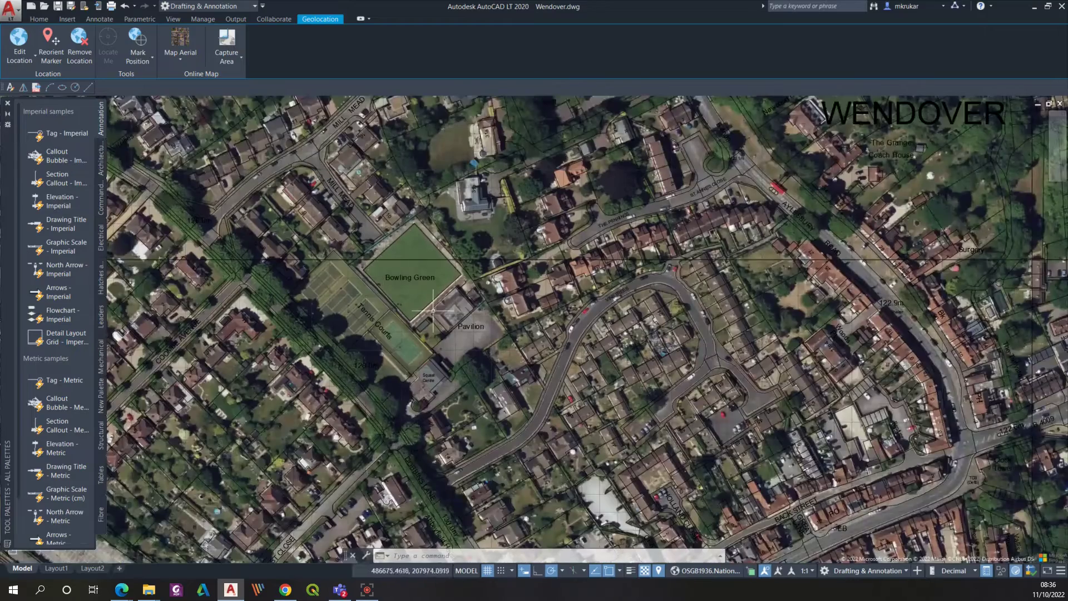
scroll(439, 262, up, 4)
scroll(443, 320, down, 2)
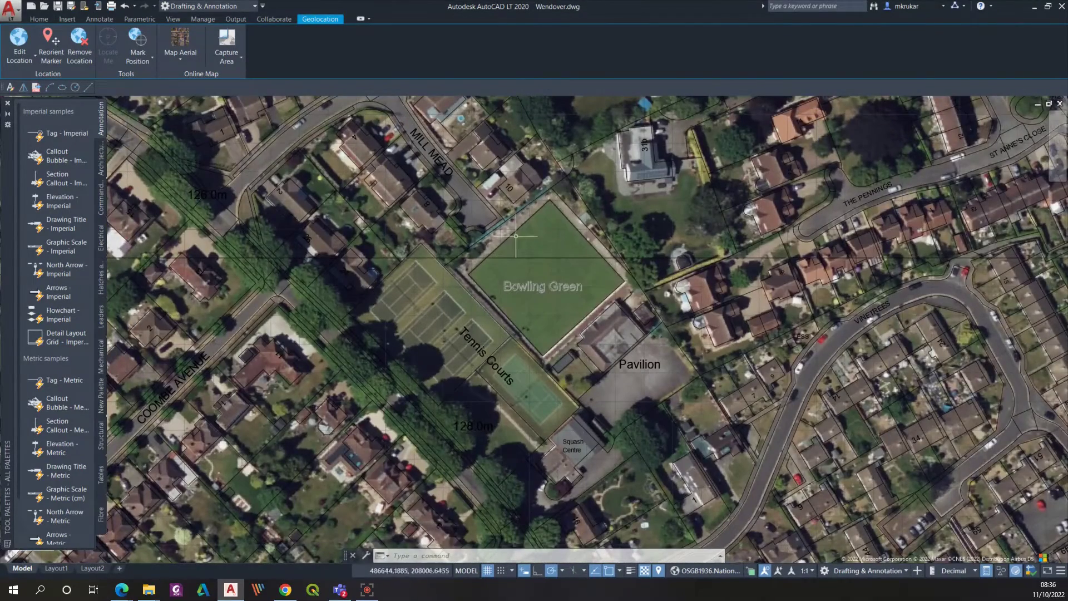
scroll(537, 332, up, 3)
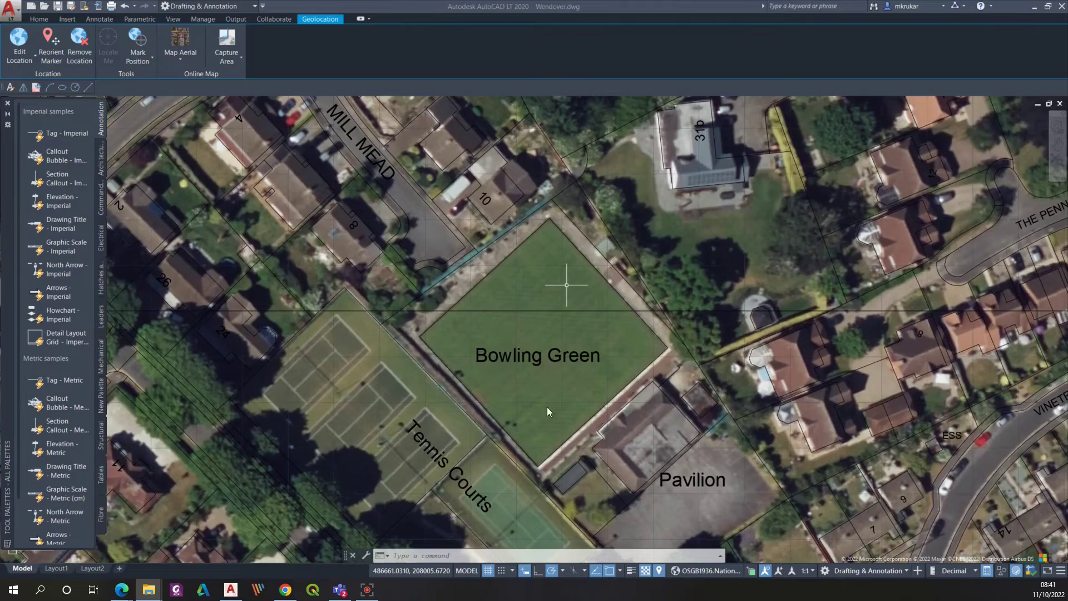
Step: Examine the overall fit of the linework on the aerial map across Wendover, the railway and the surrounding fields
scroll(637, 228, down, 4)
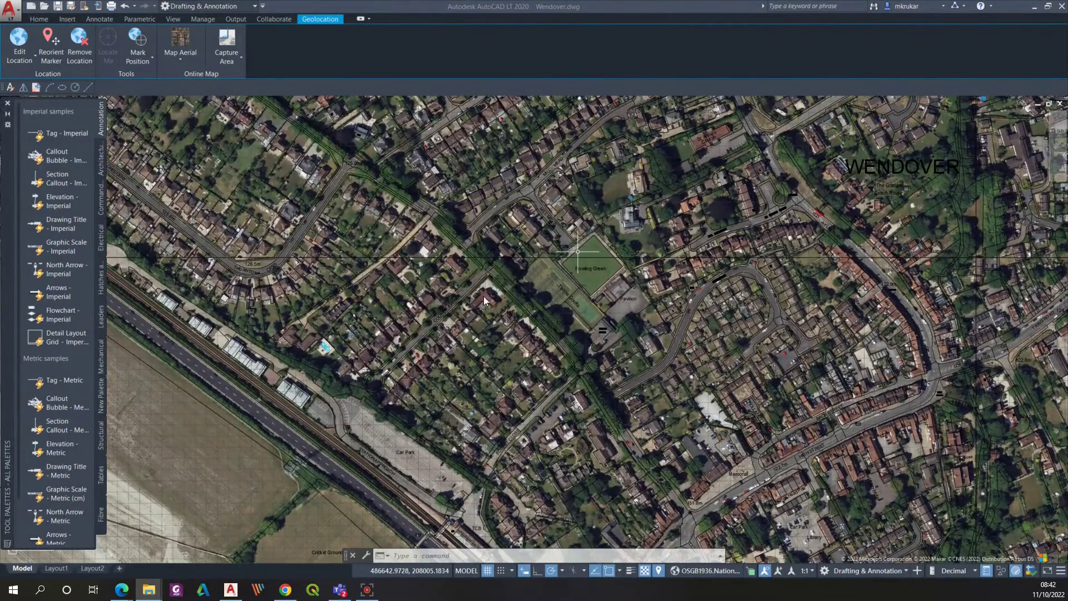
scroll(489, 277, down, 3)
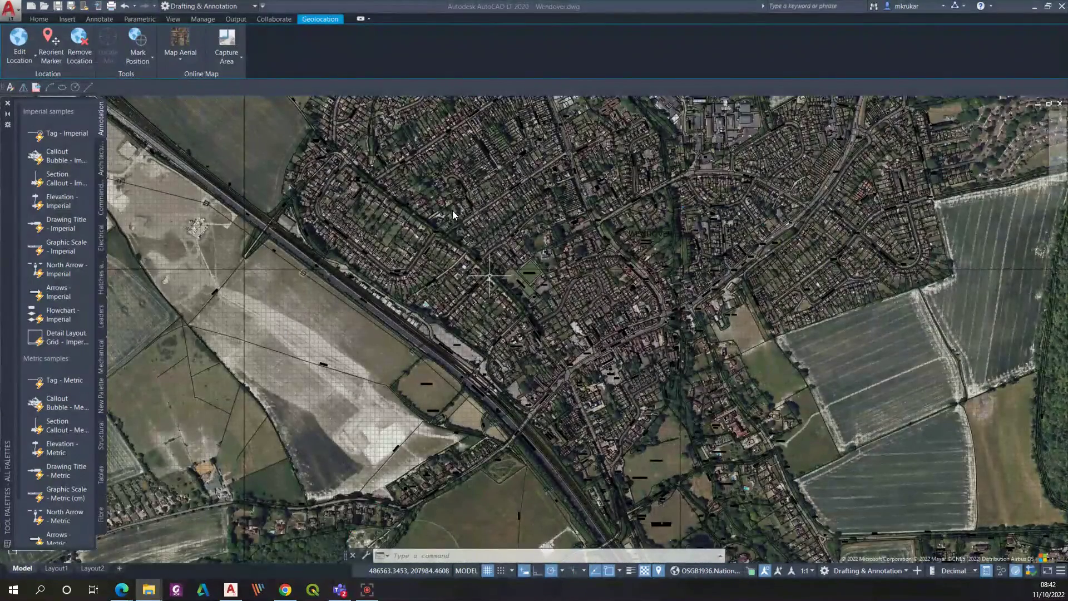
scroll(499, 255, up, 3)
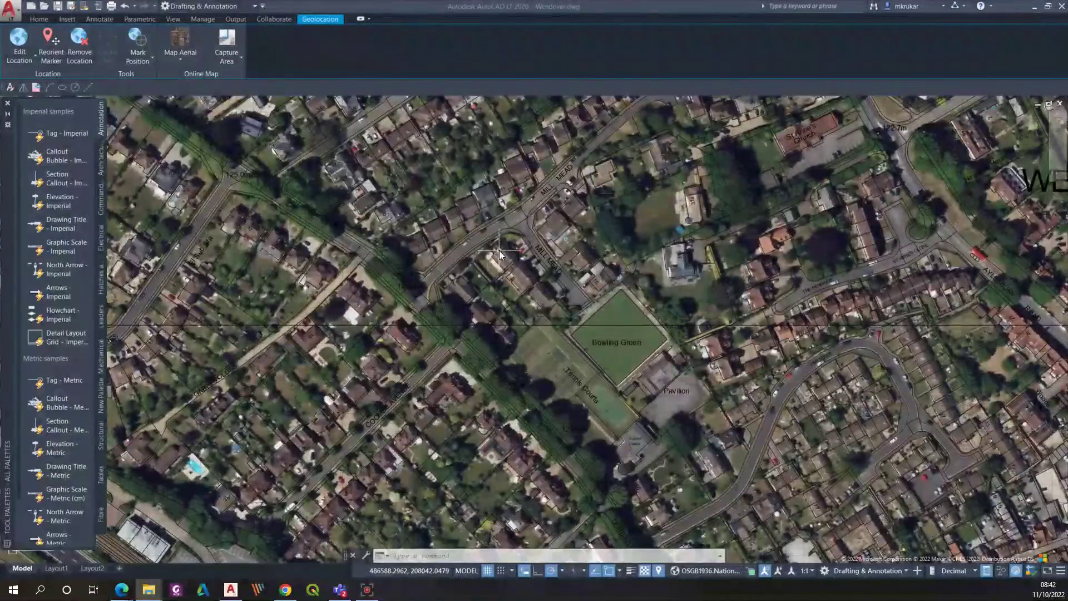
scroll(499, 246, down, 2)
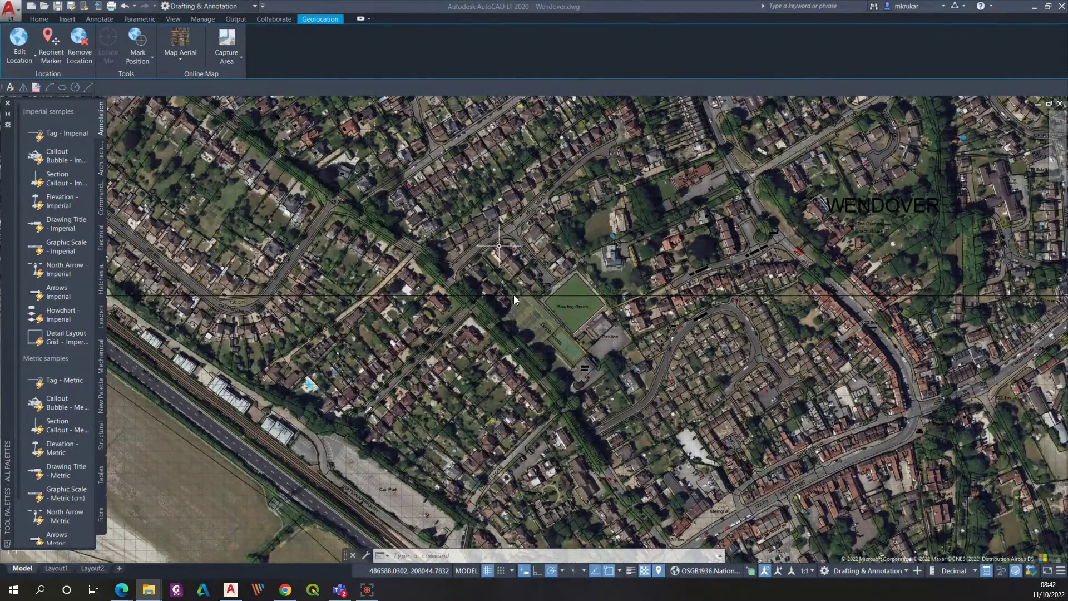
scroll(483, 301, down, 5)
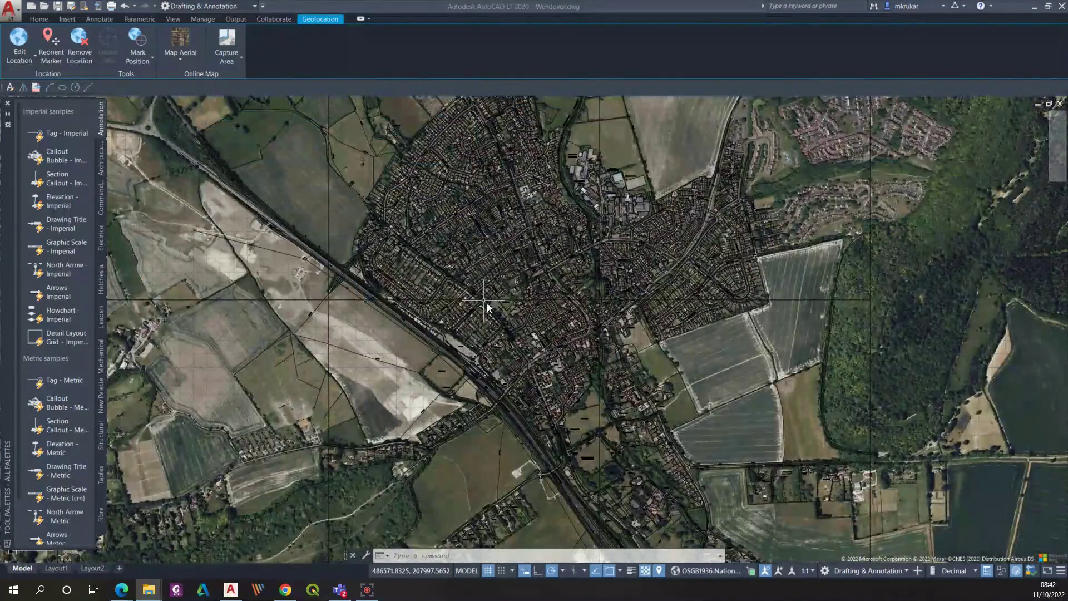
scroll(470, 308, down, 2)
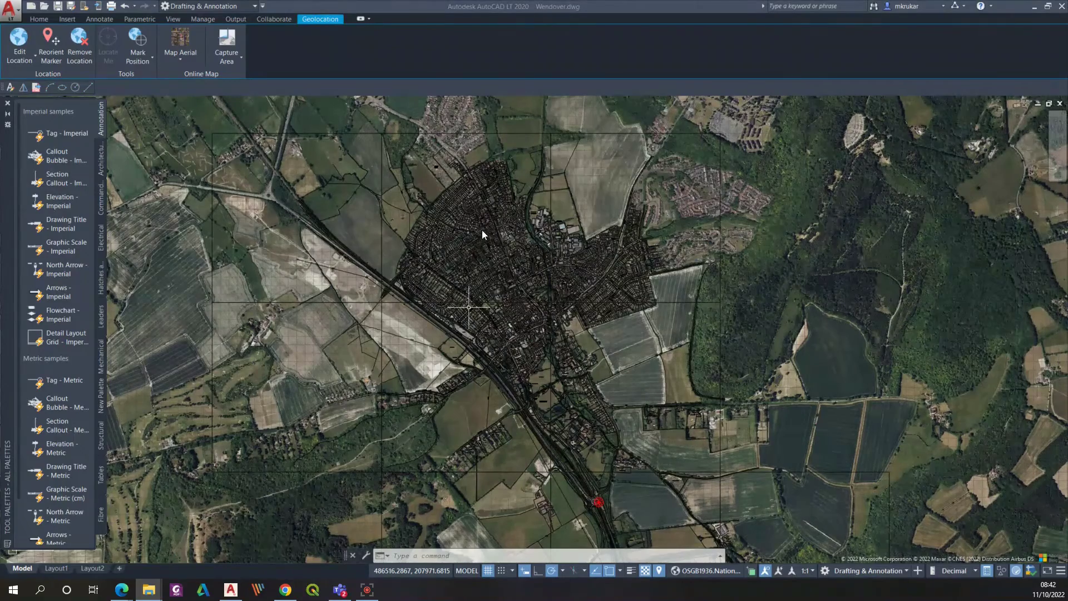
scroll(525, 302, up, 3)
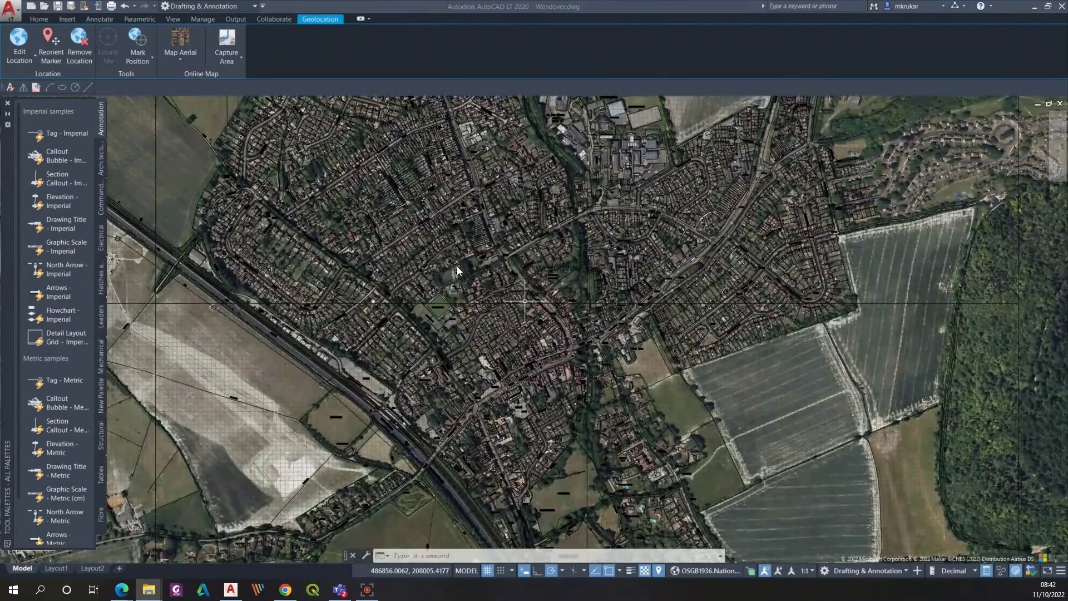
scroll(453, 267, down, 3)
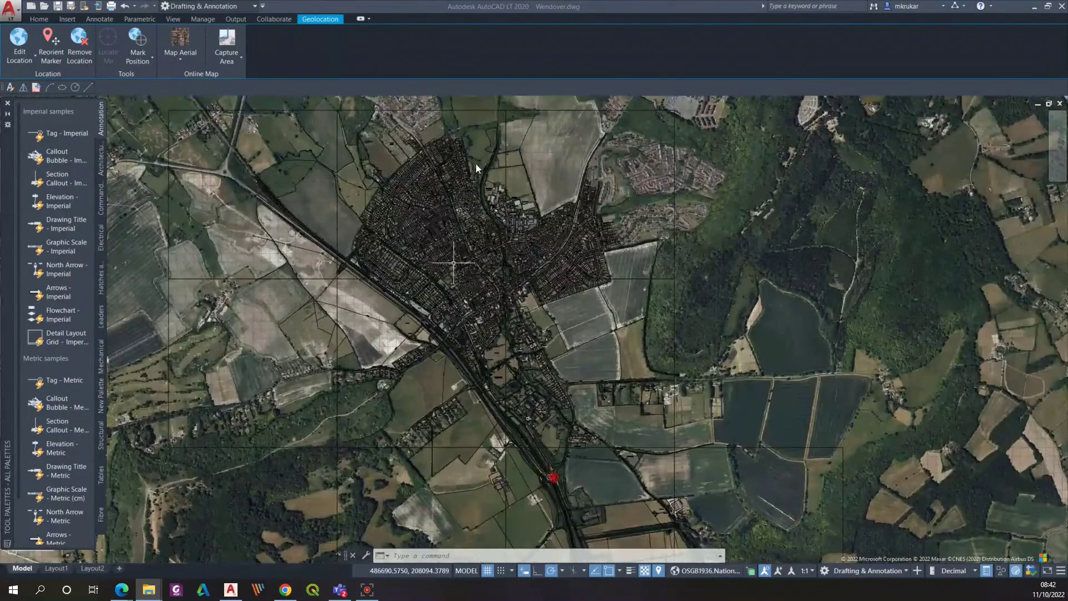